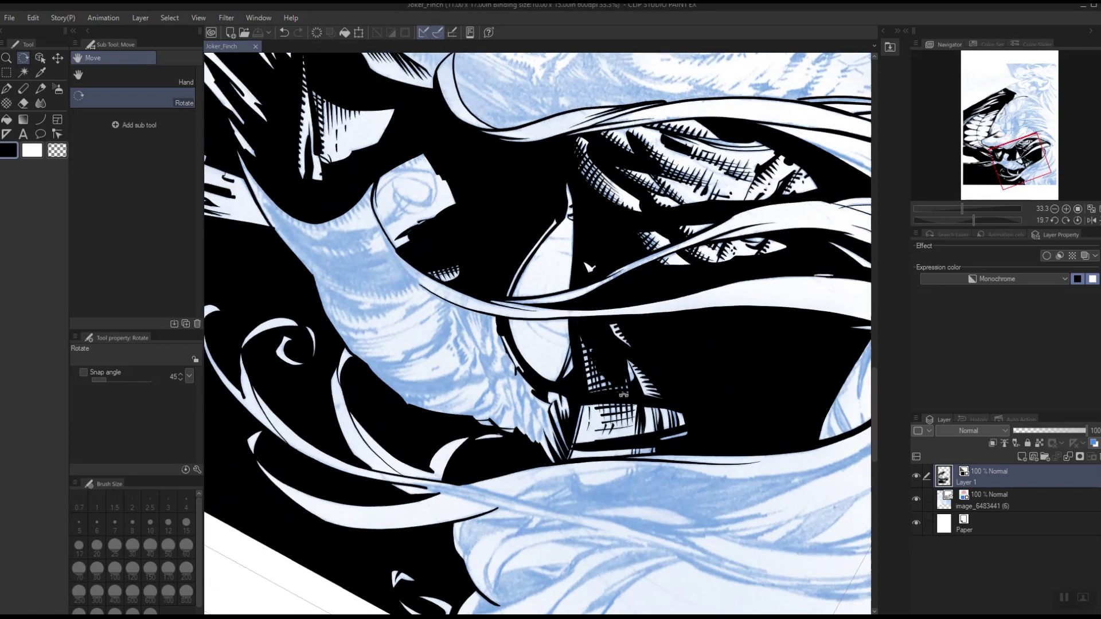
Ink short fold lines with the Crow Quill at size 25 on the narrow end of the blue-pencilled tapered form, beside the crosshatched block
key("p")
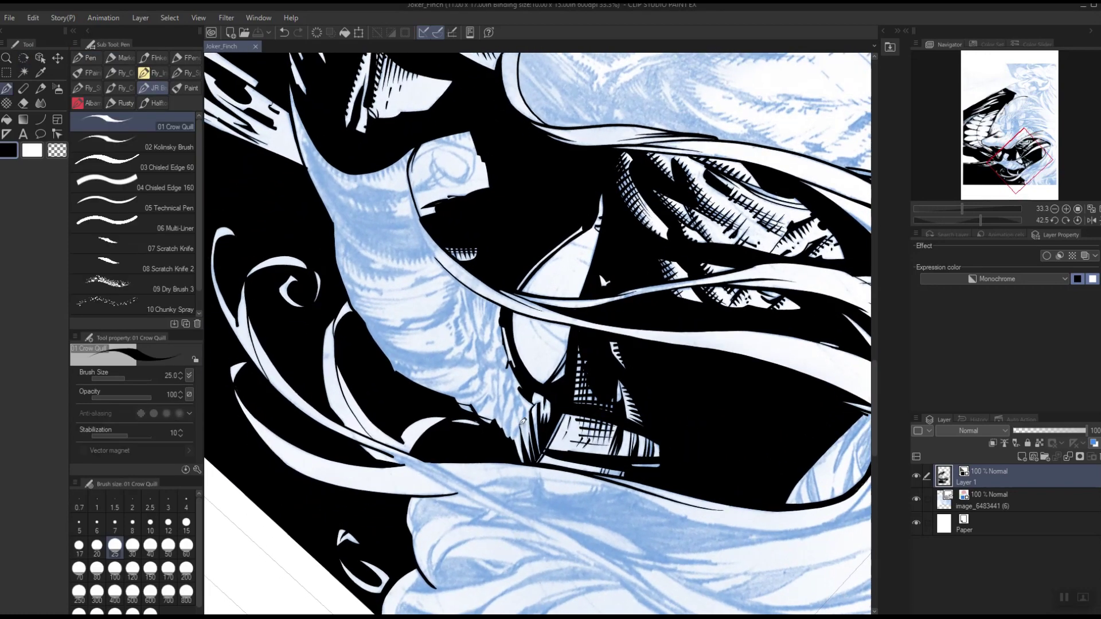
left_click_drag(521, 408, 527, 401)
left_click_drag(532, 452, 522, 401)
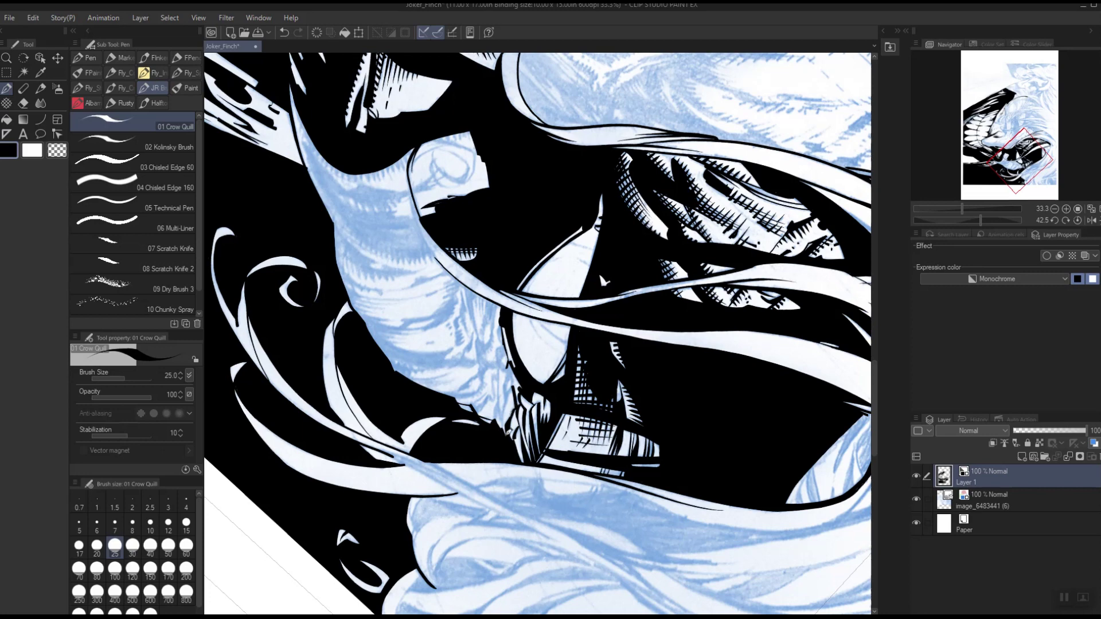
key("ctrl+z")
left_click_drag(504, 422, 515, 385)
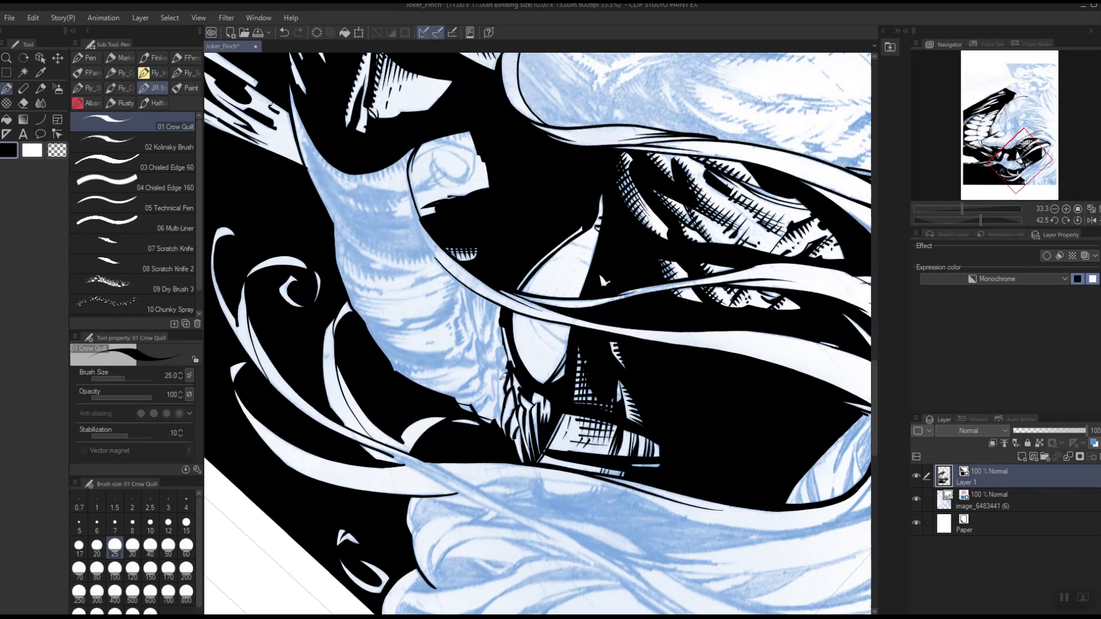
Extend the Crow Quill fold lines from the crosshatched block into the narrow end of the tapered form
key("r")
left_click_drag(608, 447, 426, 232)
key("p")
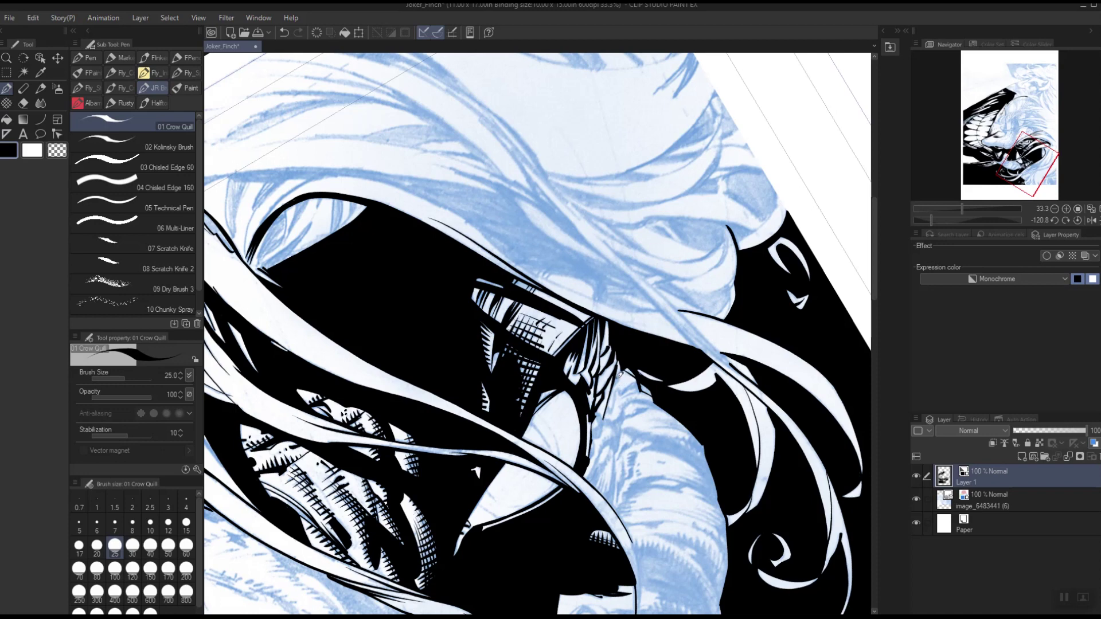
mouse_move(617, 383)
left_mouse_down()
mouse_move(628, 364)
mouse_move(611, 411)
mouse_move(624, 381)
left_mouse_up()
key("space")
left_click_drag(744, 428, 644, 338)
key("shift+space")
mouse_move(717, 347)
left_mouse_down()
mouse_move(654, 242)
mouse_move(614, 224)
mouse_move(527, 300)
mouse_move(507, 334)
mouse_move(505, 314)
mouse_move(502, 336)
mouse_move(512, 312)
left_mouse_up()
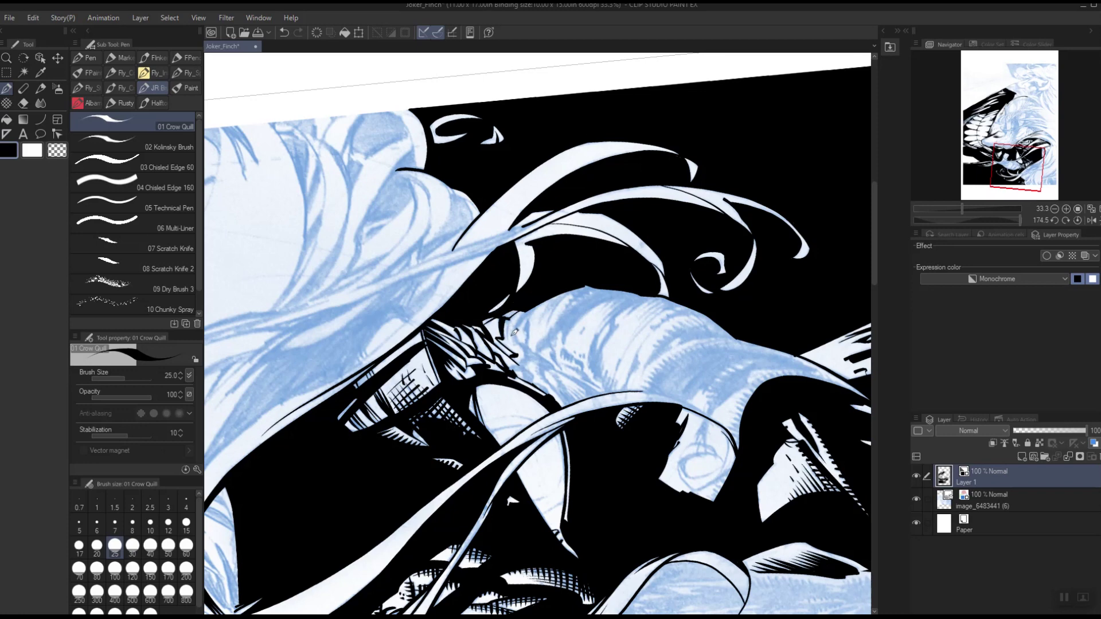
left_click_drag(510, 337, 511, 313)
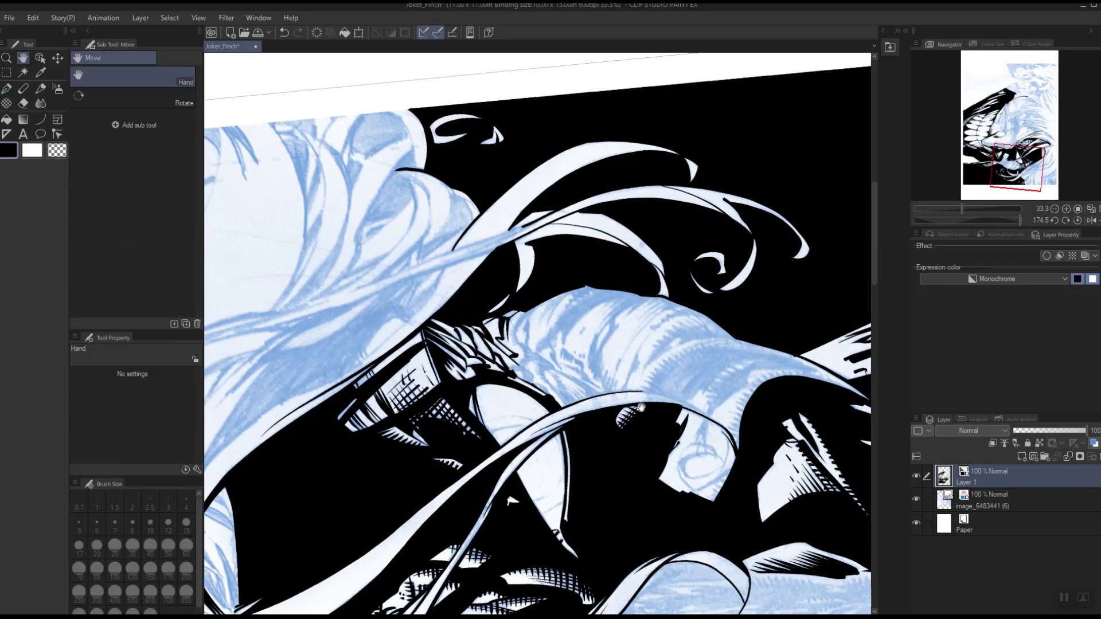
Ink a small curved fold at the outer edge of the form's narrow end and fill its enclosed shadow with black
key("space")
left_click_drag(654, 404, 631, 349)
key("shift+space")
left_click_drag(744, 333, 710, 338)
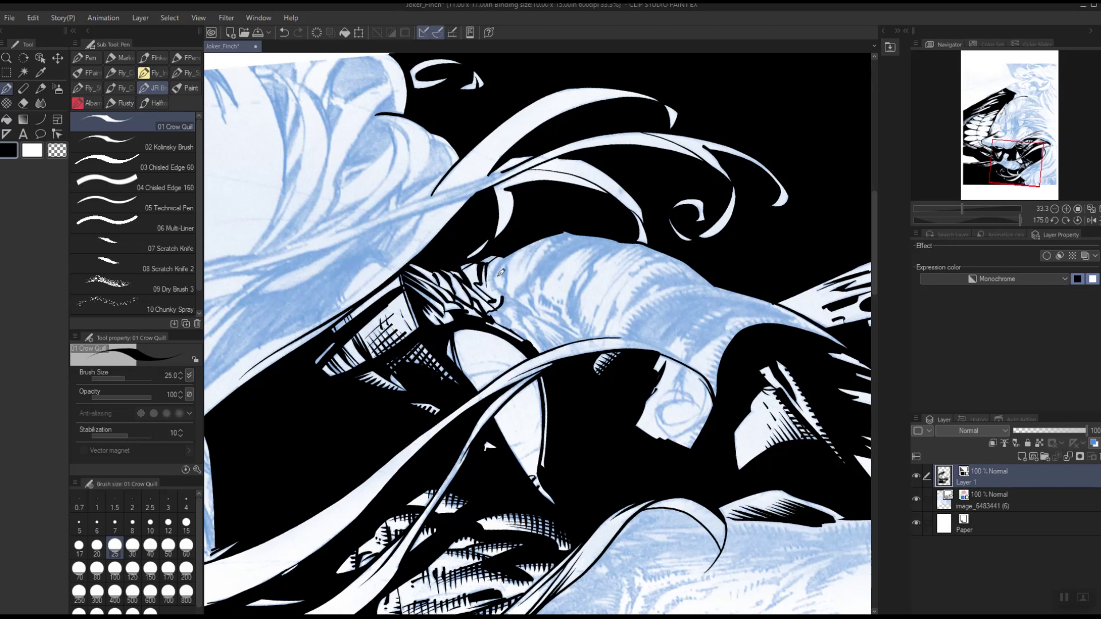
mouse_move(507, 253)
left_mouse_down()
mouse_move(509, 288)
mouse_move(515, 252)
mouse_move(497, 279)
mouse_move(517, 249)
left_mouse_up()
key("g")
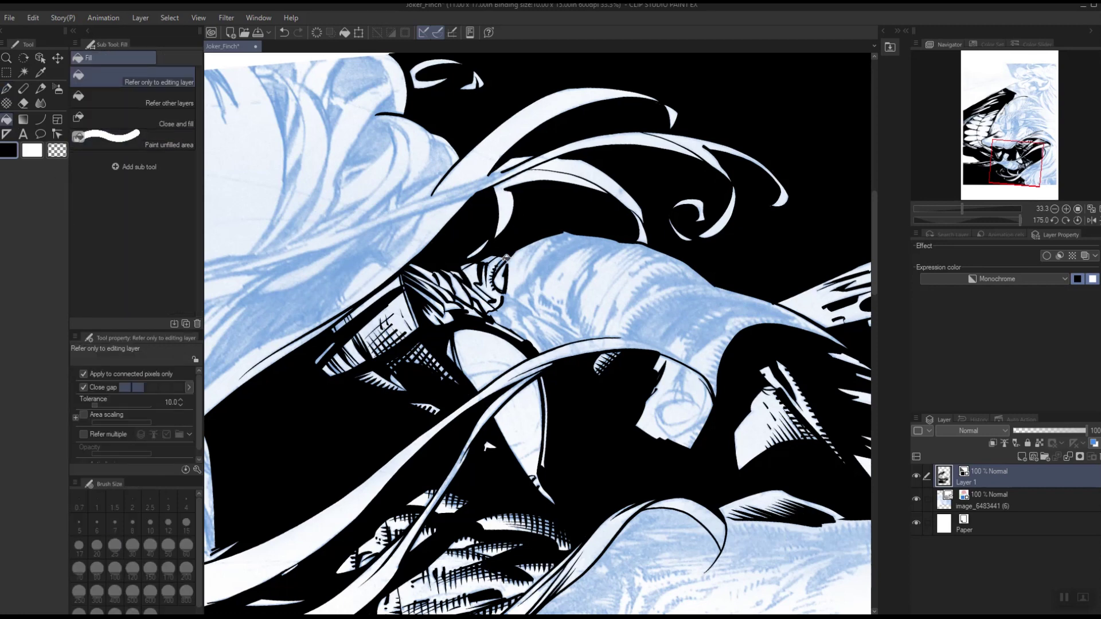
left_click(8, 89)
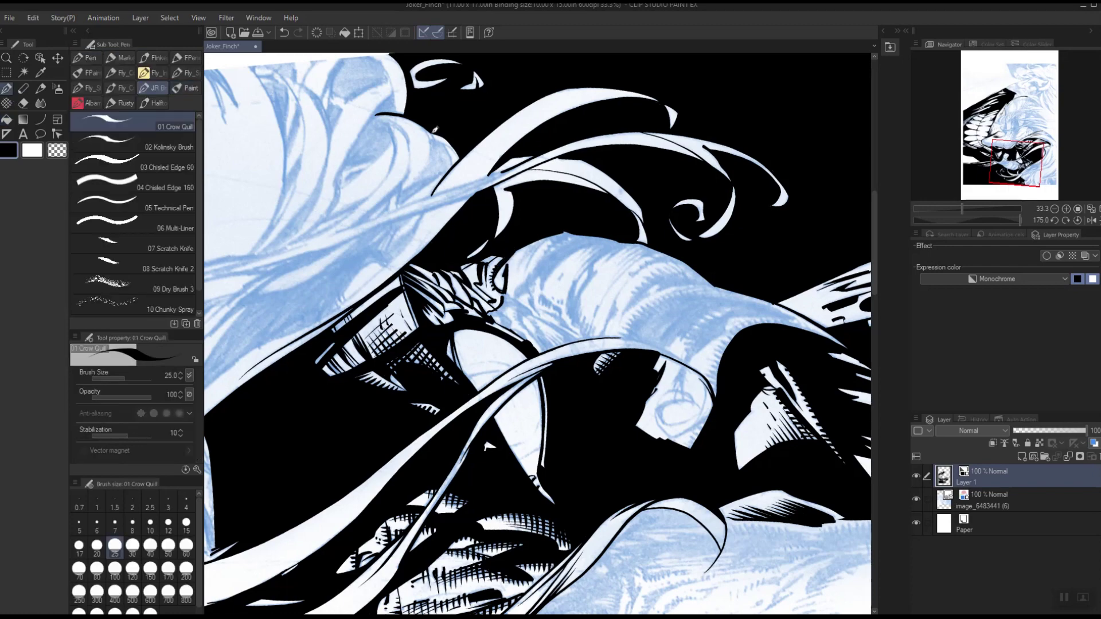
Redo the rejected stroke by outlining jagged fold shadows next to the white leaf shape, and fill them with black
key("r")
left_click_drag(697, 297, 617, 427)
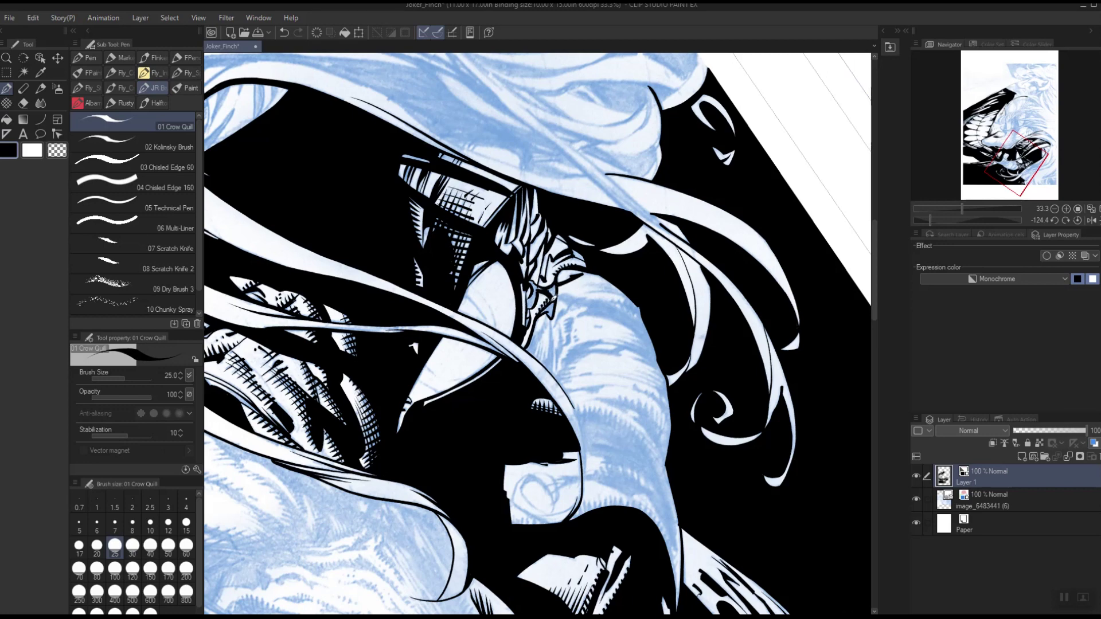
key("ctrl+z")
key("r")
left_click_drag(729, 392, 487, 275)
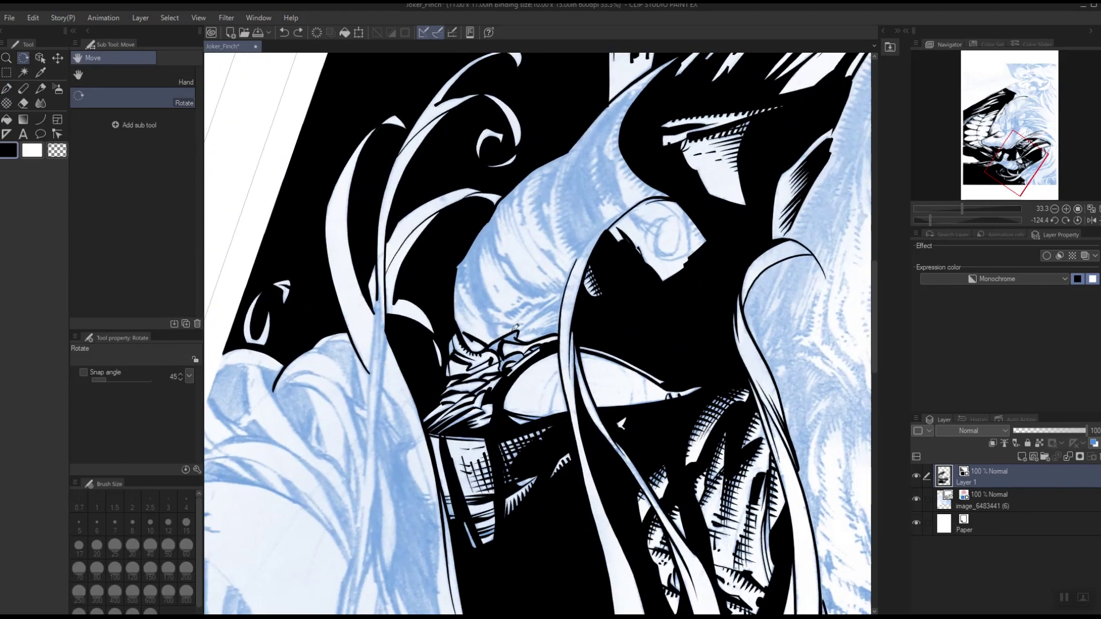
key("p")
left_click_drag(510, 341, 515, 338)
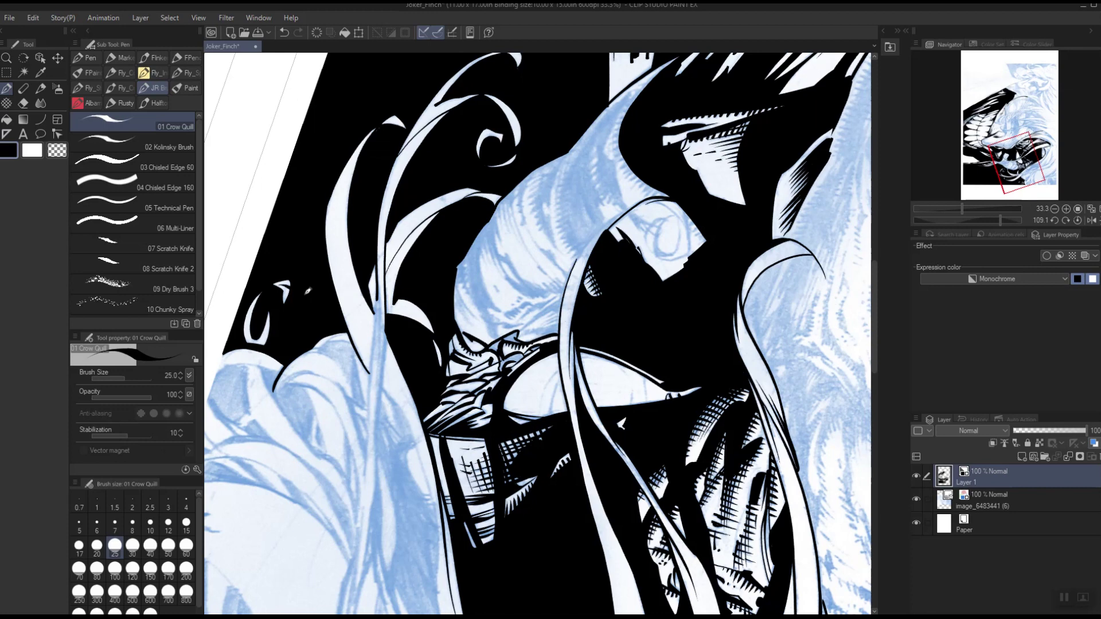
key("g")
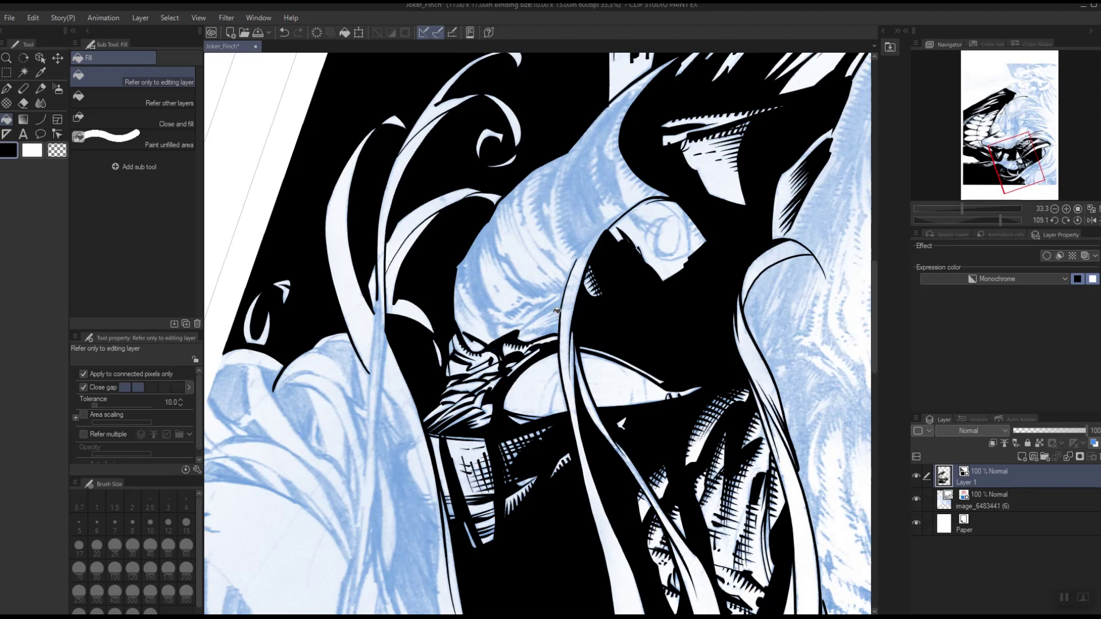
left_click(6, 89)
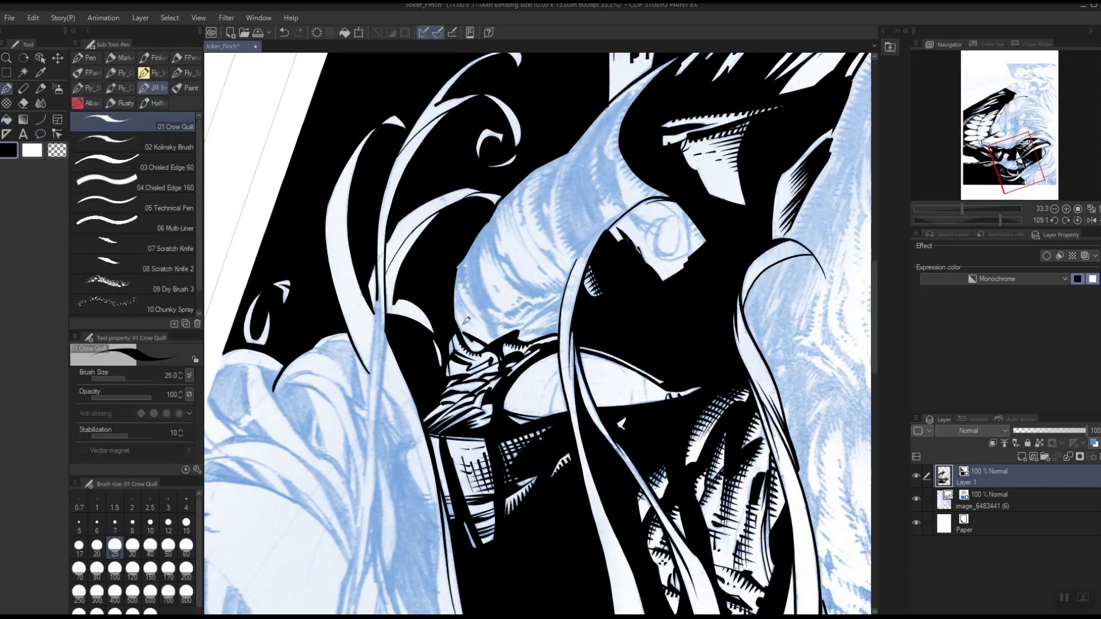
Ink long curved fold strokes running from the wrinkled end up to the outer edge of the tapered form, redoing the unsatisfactory one
key("space")
left_click_drag(724, 373, 706, 447)
key("shift+space")
left_click_drag(669, 287, 646, 363)
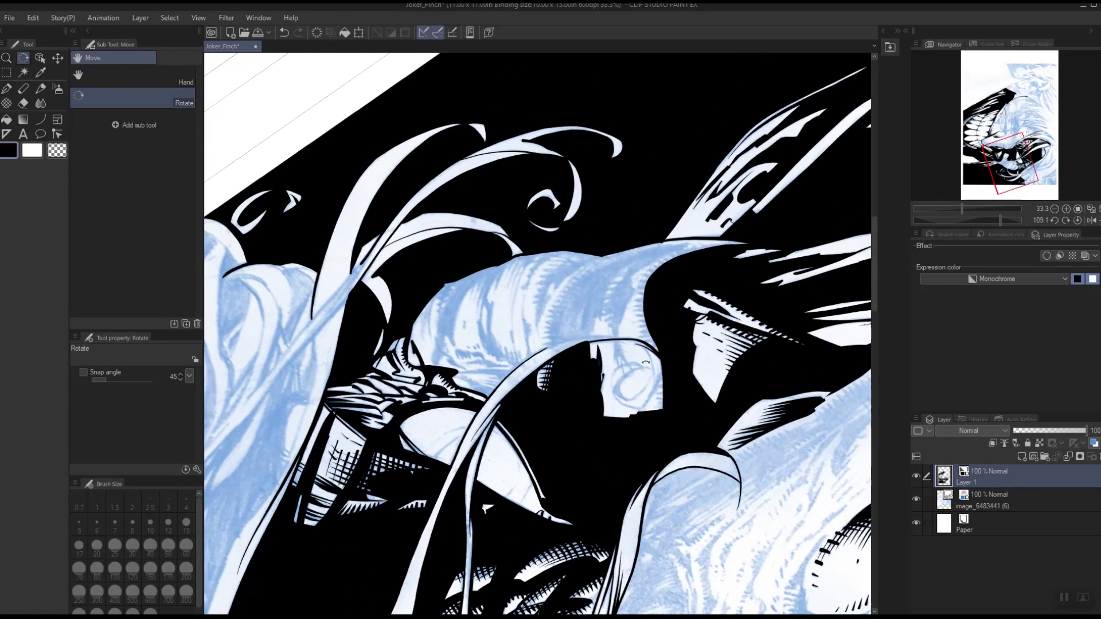
key("p")
mouse_move(450, 328)
left_mouse_down()
mouse_move(438, 364)
mouse_move(463, 278)
mouse_move(445, 319)
mouse_move(459, 272)
left_mouse_up()
left_click_drag(434, 331, 449, 272)
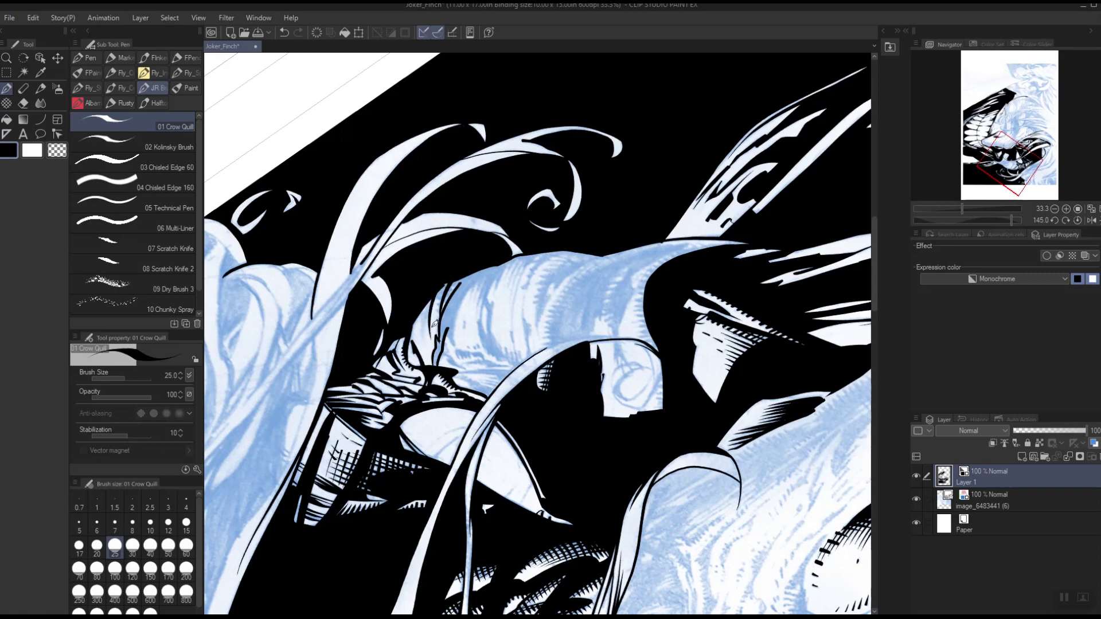
key("ctrl+z")
left_click_drag(430, 342, 438, 295)
left_click_drag(436, 334, 449, 272)
Add short feathering strokes along the first fold at the outer edge of the tapered form
left_click_drag(643, 355, 509, 412)
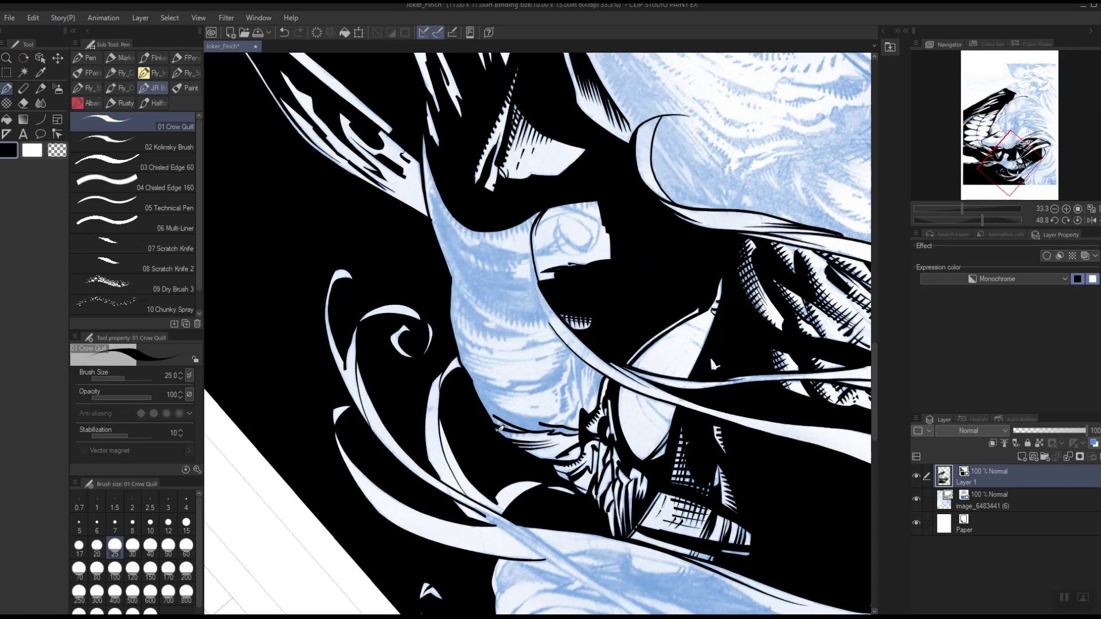
left_click_drag(501, 431, 525, 423)
left_click_drag(502, 258, 458, 338)
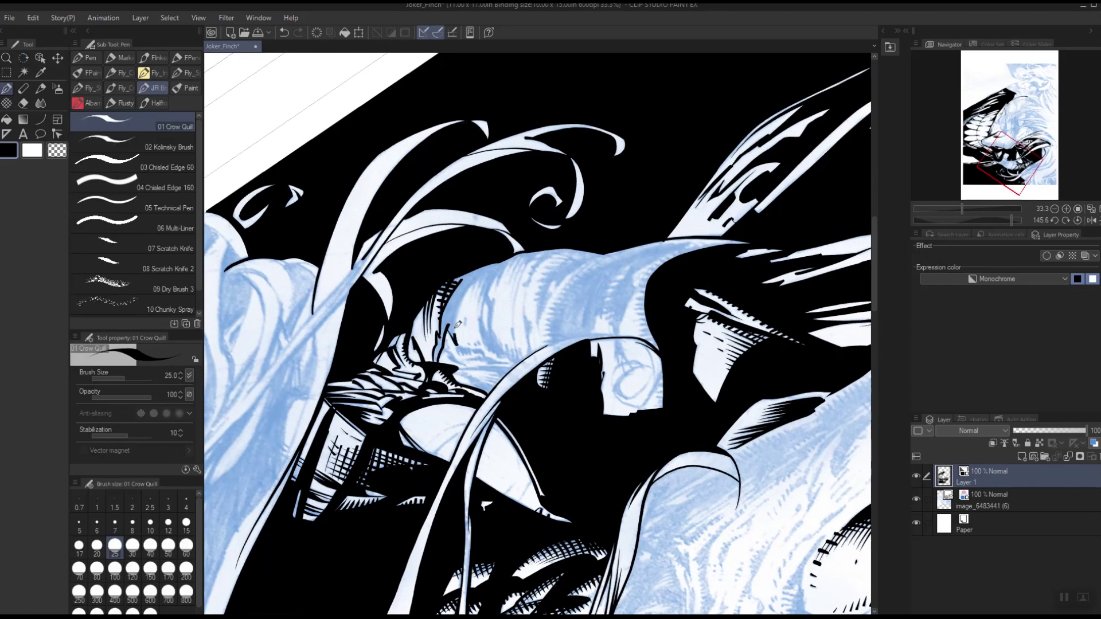
Replace the last stroke with a second curved fold, feather its edge with tapering lines, and fill the shadow between the folds with black
key("ctrl+z")
mouse_move(452, 325)
left_mouse_down()
mouse_move(475, 280)
mouse_move(499, 262)
left_mouse_up()
left_click_drag(481, 319, 502, 262)
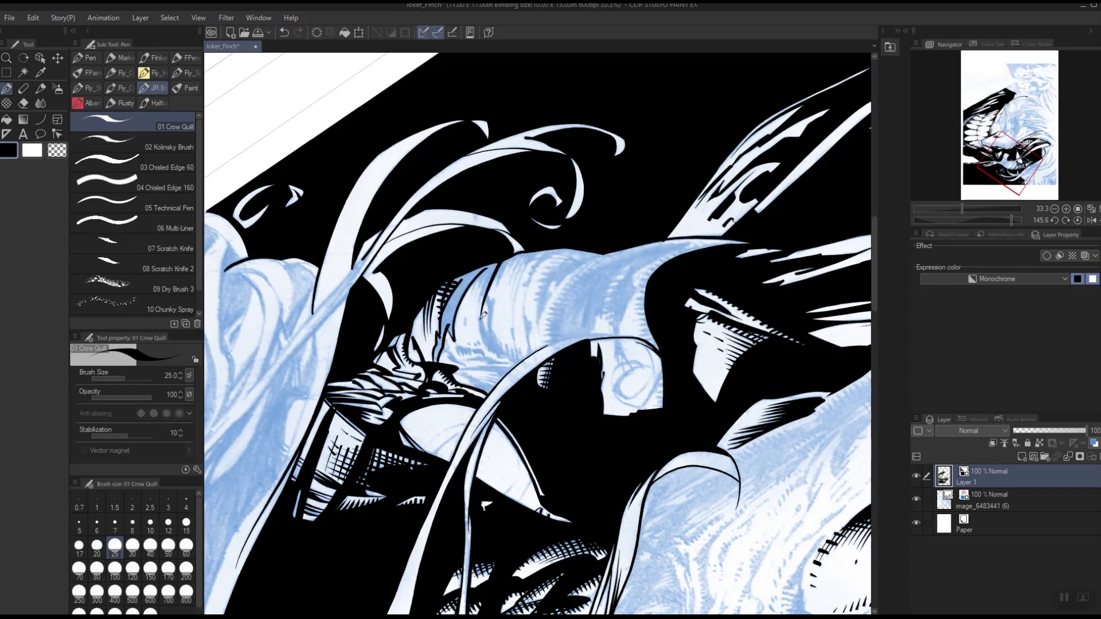
left_click_drag(482, 308, 500, 259)
left_click_drag(480, 298, 498, 256)
left_click_drag(476, 292, 493, 242)
left_click(7, 120)
left_click(476, 262)
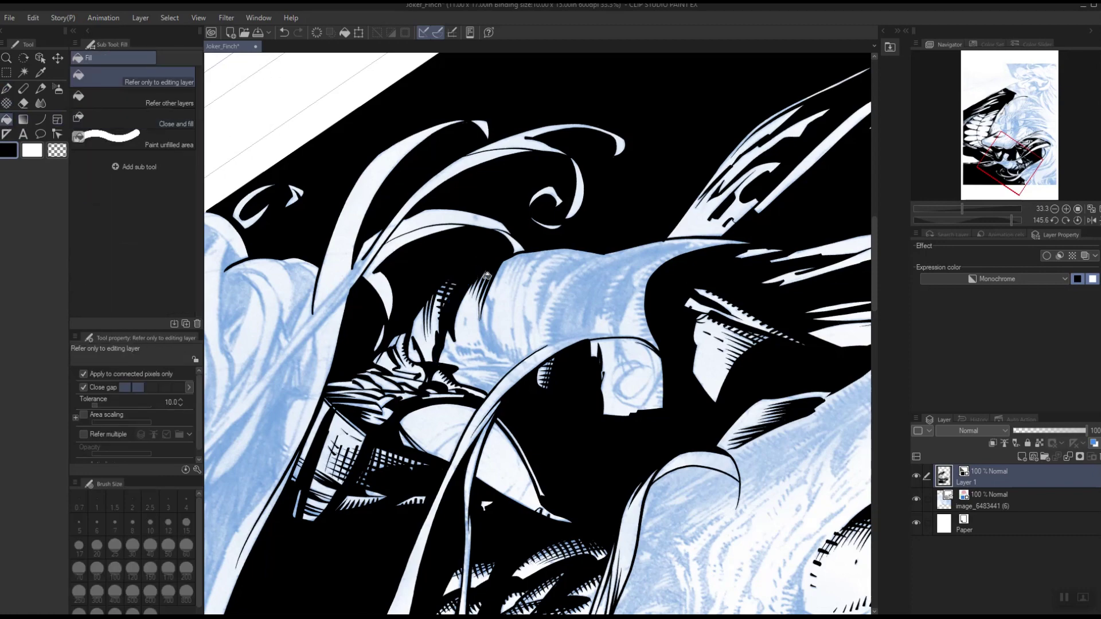
key("p")
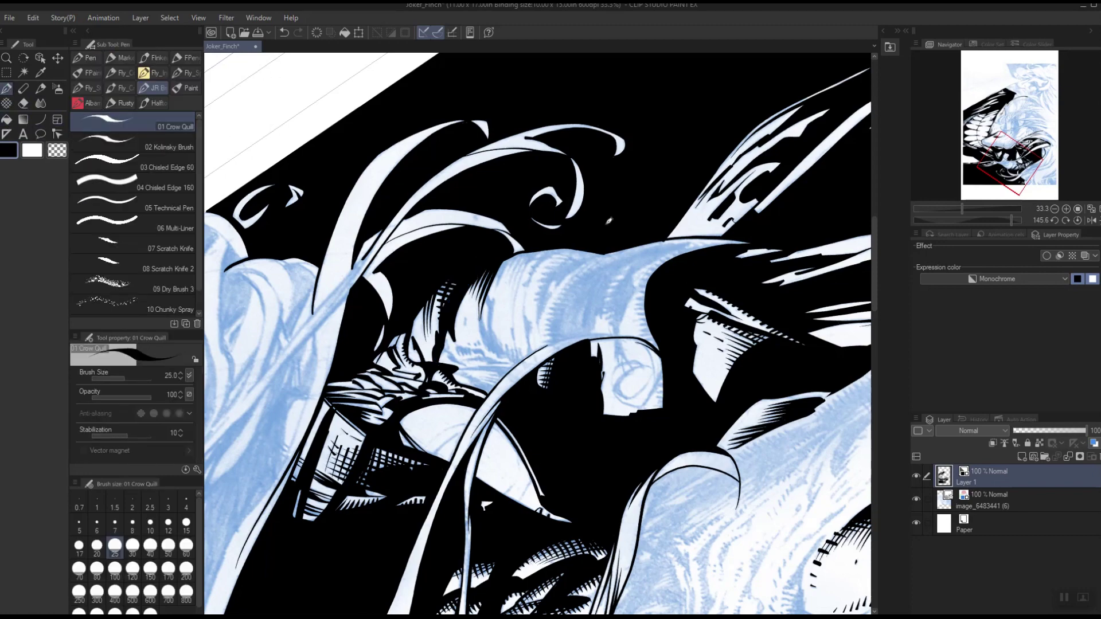
Ink tapering fold strokes on the form's inner side beside the long hair strand, redoing rejected ones, and fill the enclosed gaps with black
key("space")
left_click_drag(664, 323, 643, 370)
key("shift+space")
left_click_drag(621, 281, 632, 405)
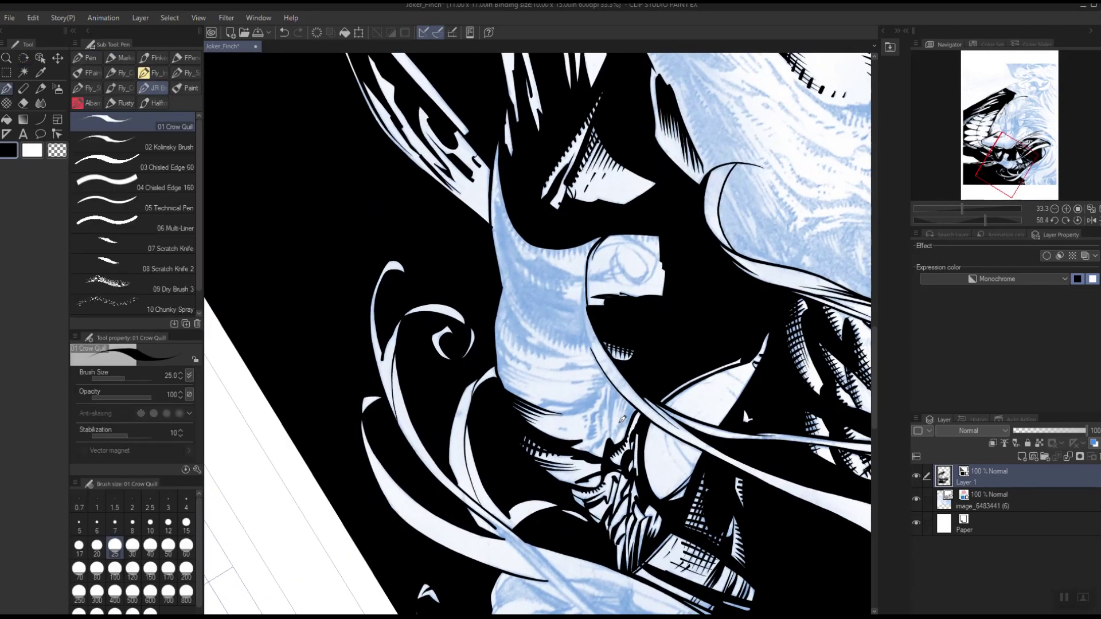
left_click_drag(610, 440, 613, 388)
key("ctrl+z")
mouse_move(609, 439)
left_mouse_down()
mouse_move(619, 383)
mouse_move(611, 423)
mouse_move(616, 384)
left_mouse_up()
key("ctrl+z")
left_click_drag(609, 423, 618, 382)
left_click_drag(618, 432, 639, 406)
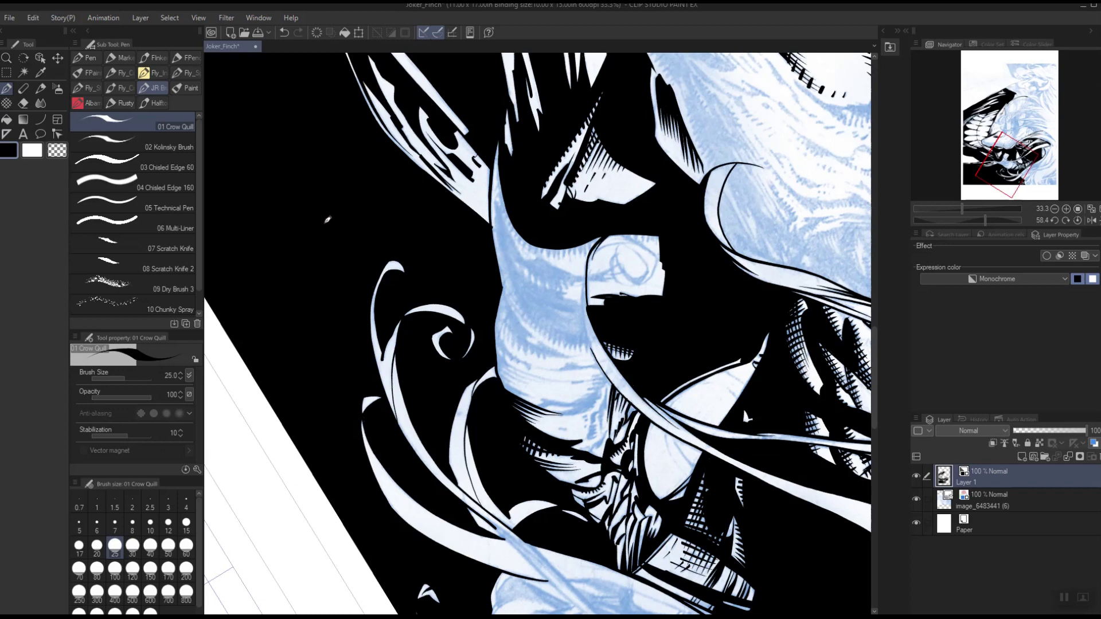
left_click(6, 119)
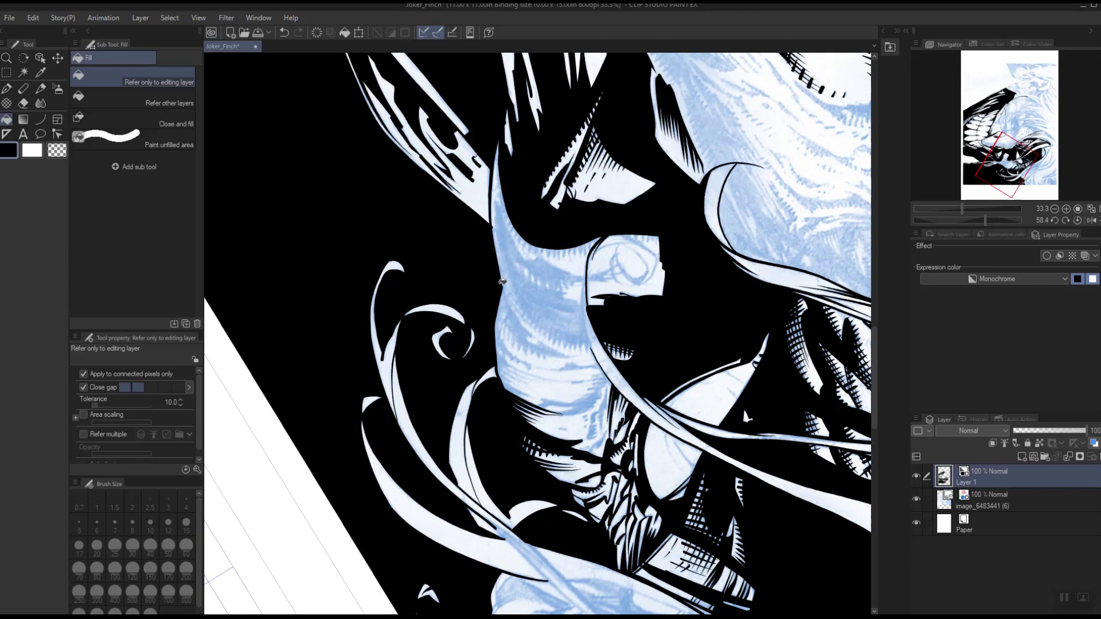
left_click(7, 89)
Ink short texture strokes in the light area between the first folds and the hair strand
key("r")
left_click_drag(747, 415, 425, 490)
key("space")
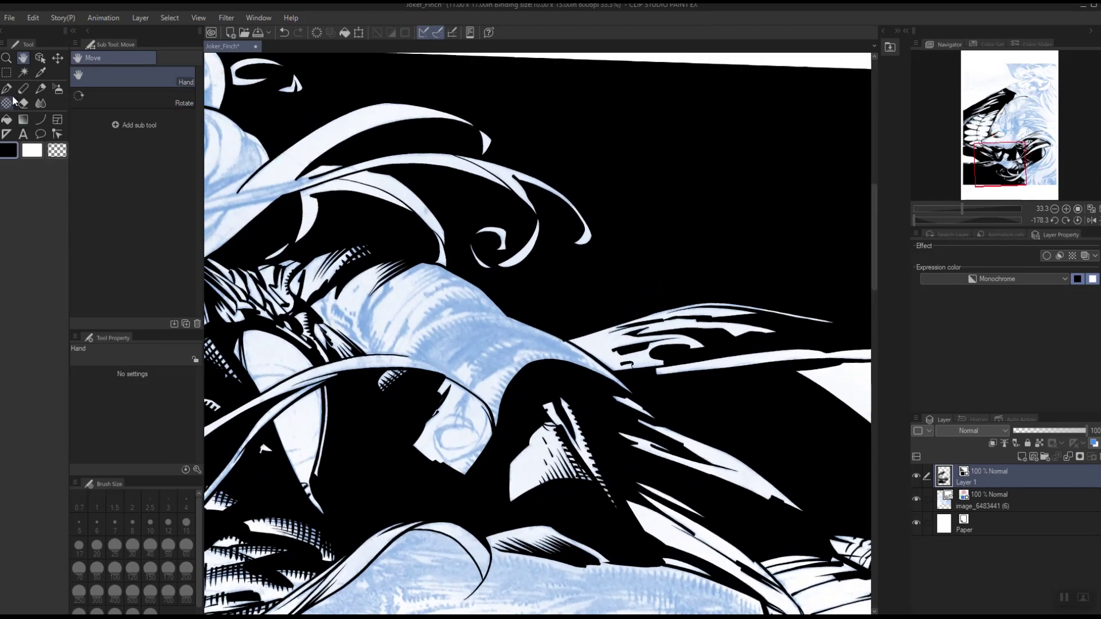
key("p")
left_click_drag(324, 308, 331, 291)
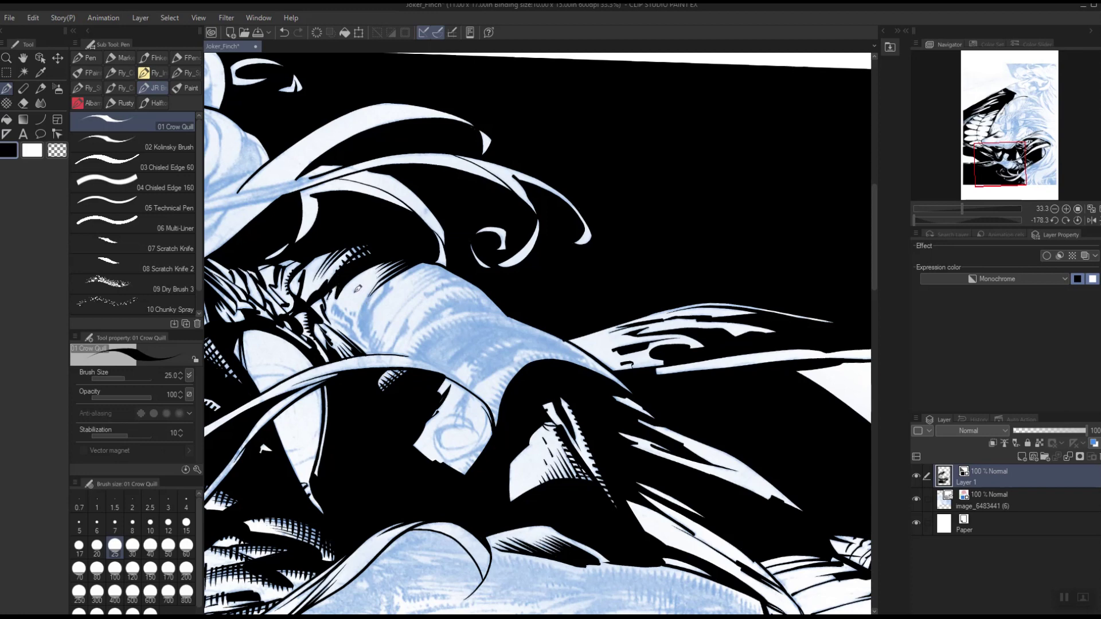
Add small wrinkle marks and tapering strokes where the inner folds meet beside the white leaf shape
key("space")
mouse_move(482, 283)
left_mouse_down()
mouse_move(545, 298)
mouse_move(554, 286)
mouse_move(591, 309)
mouse_move(527, 284)
mouse_move(390, 328)
mouse_move(597, 402)
left_mouse_up()
key("shift+space")
key("p")
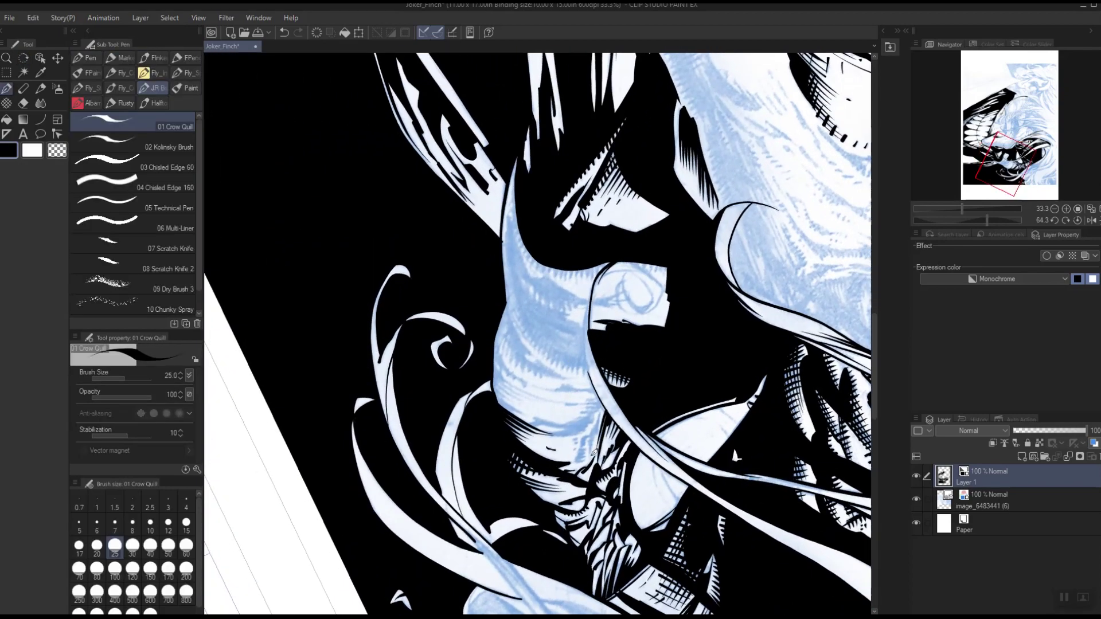
left_click_drag(595, 446, 603, 416)
left_click_drag(586, 445, 579, 460)
left_click_drag(590, 450, 581, 458)
Ink additional short hatch marks along the inner fold just above the long hair strand
key("shift+space")
left_click_drag(677, 342, 476, 508)
mouse_move(458, 351)
left_mouse_down()
mouse_move(456, 369)
mouse_move(469, 369)
left_mouse_up()
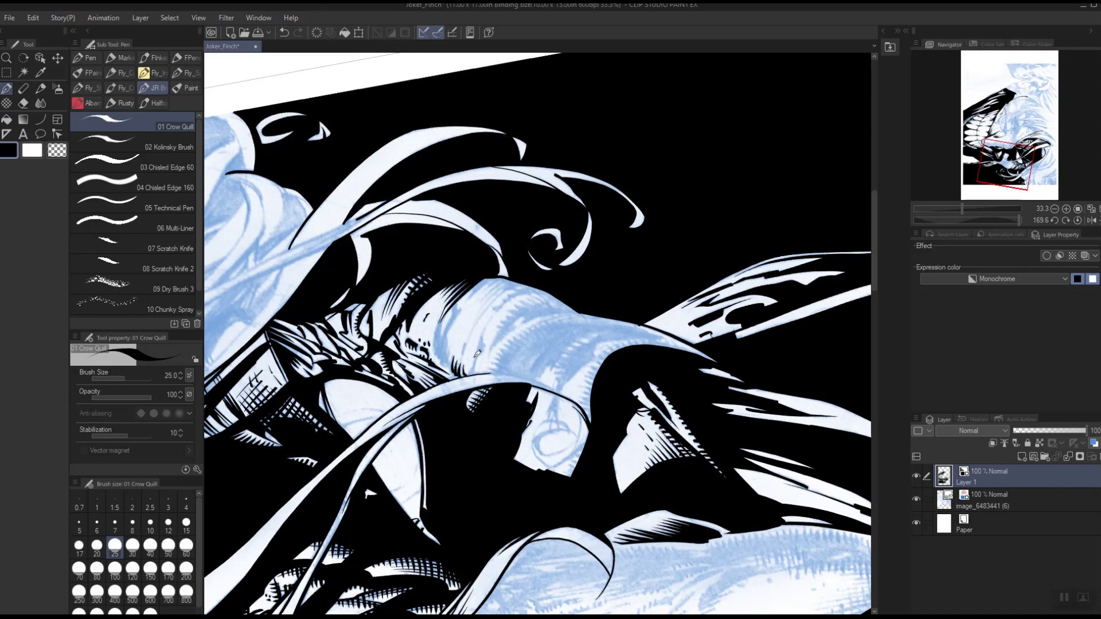
Feather the second fold band with curved hatching across the tapered form and fill its enclosed shadow with black
key("space")
mouse_move(633, 305)
left_mouse_down()
mouse_move(644, 413)
mouse_move(647, 379)
mouse_move(575, 468)
mouse_move(562, 409)
mouse_move(570, 378)
left_mouse_up()
key("shift+space")
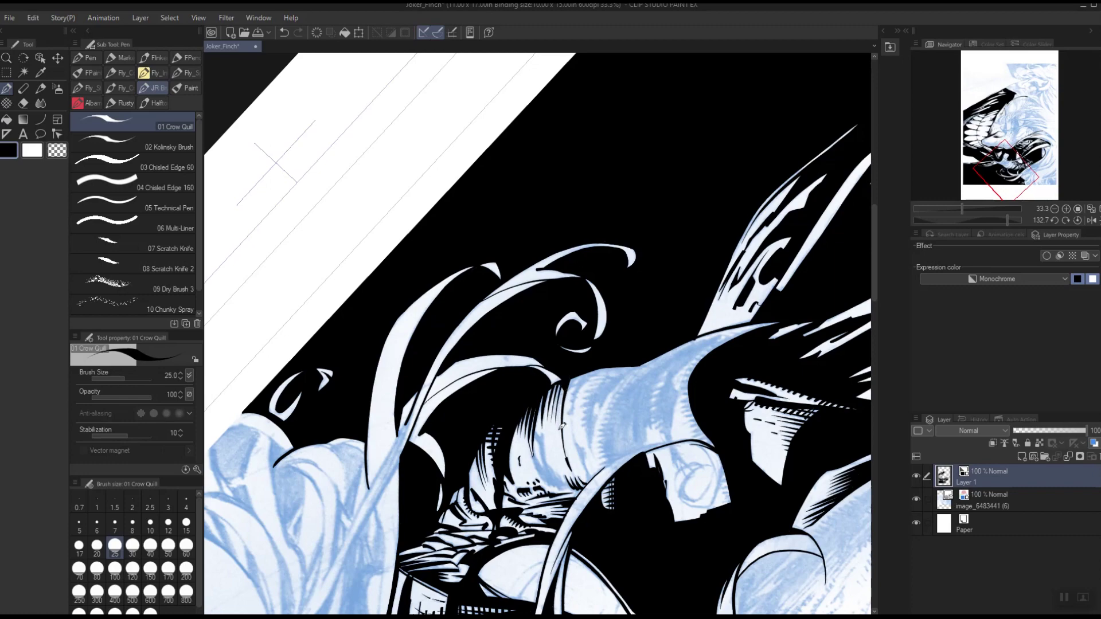
left_click_drag(641, 436, 516, 477)
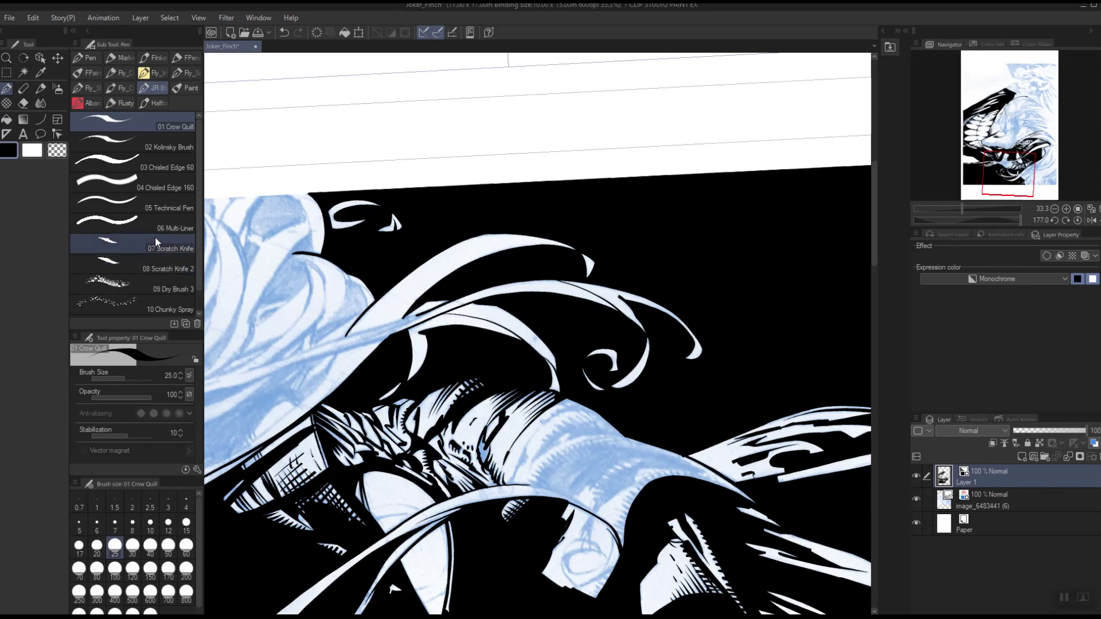
left_click(6, 120)
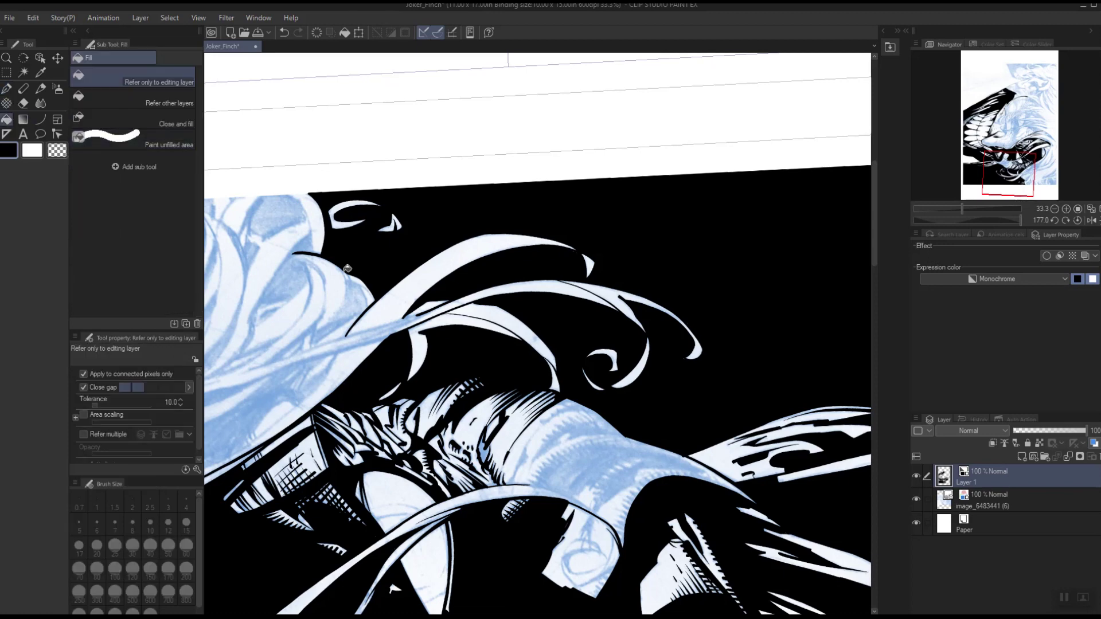
left_click(8, 89)
Ink the contour of the next fold across the middle of the tapered form, from the hair strand toward the outer edge, replacing the first attempt
key("space")
left_click_drag(707, 472, 623, 394)
key("shift+space")
left_click_drag(723, 431, 728, 246)
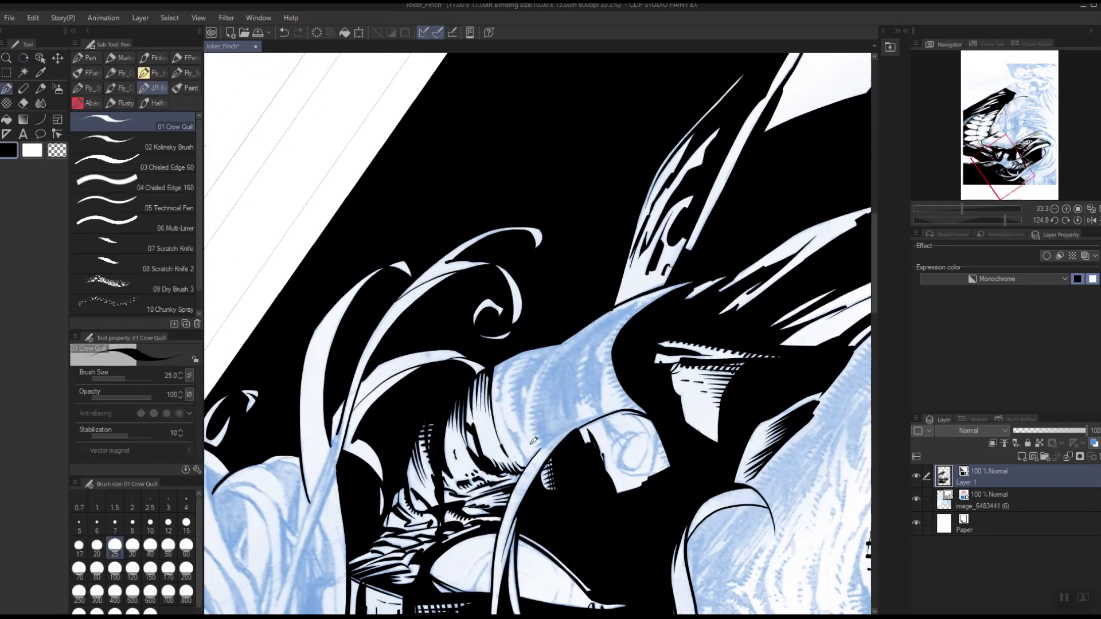
left_click_drag(519, 379, 535, 349)
key("ctrl+z")
mouse_move(534, 444)
left_mouse_down()
mouse_move(520, 398)
mouse_move(543, 360)
left_mouse_up()
Ink a second contour beside the middle fold line, redoing the first try, and fill the band between the two lines with black
mouse_move(525, 419)
left_mouse_down()
mouse_move(523, 381)
mouse_move(533, 385)
mouse_move(562, 343)
left_mouse_up()
key("ctrl+z")
left_click_drag(531, 389, 563, 337)
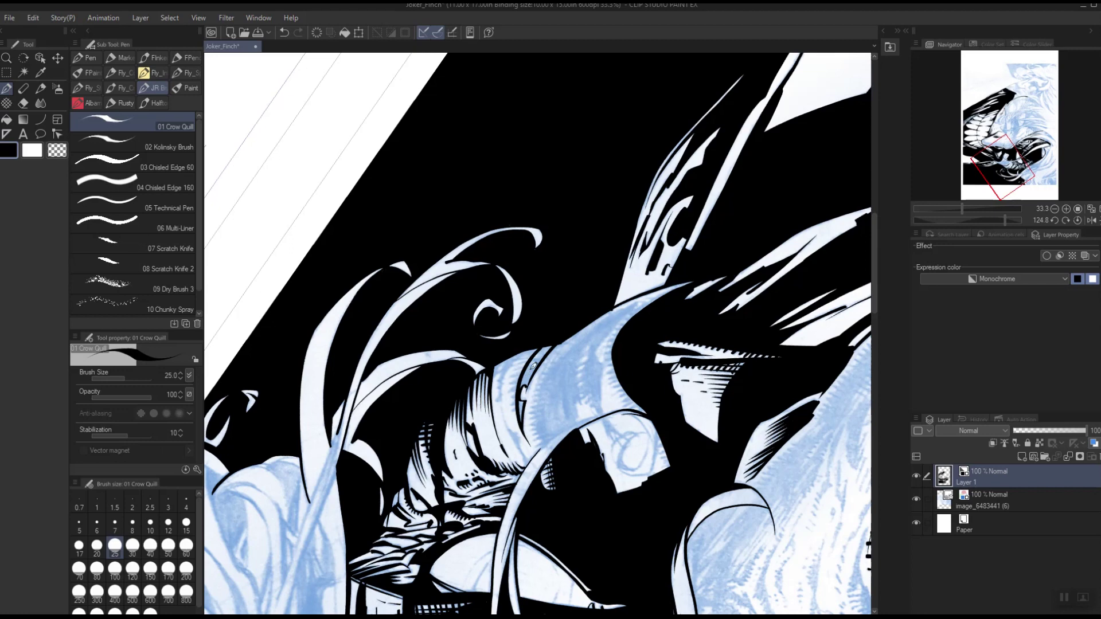
left_click_drag(527, 373, 549, 351)
left_click(11, 126)
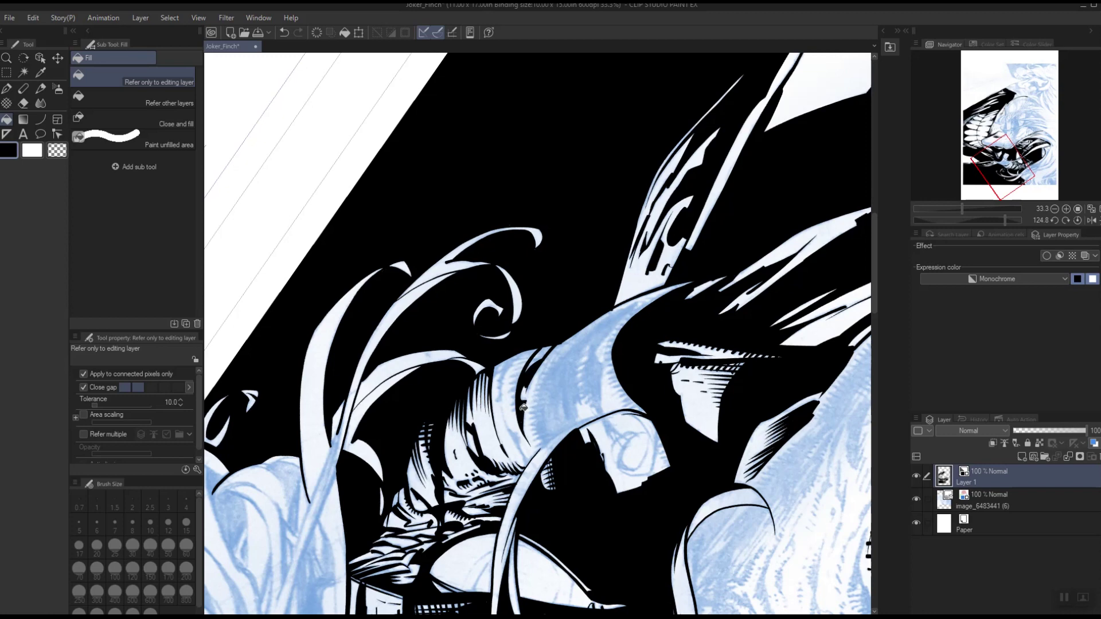
left_click(6, 88)
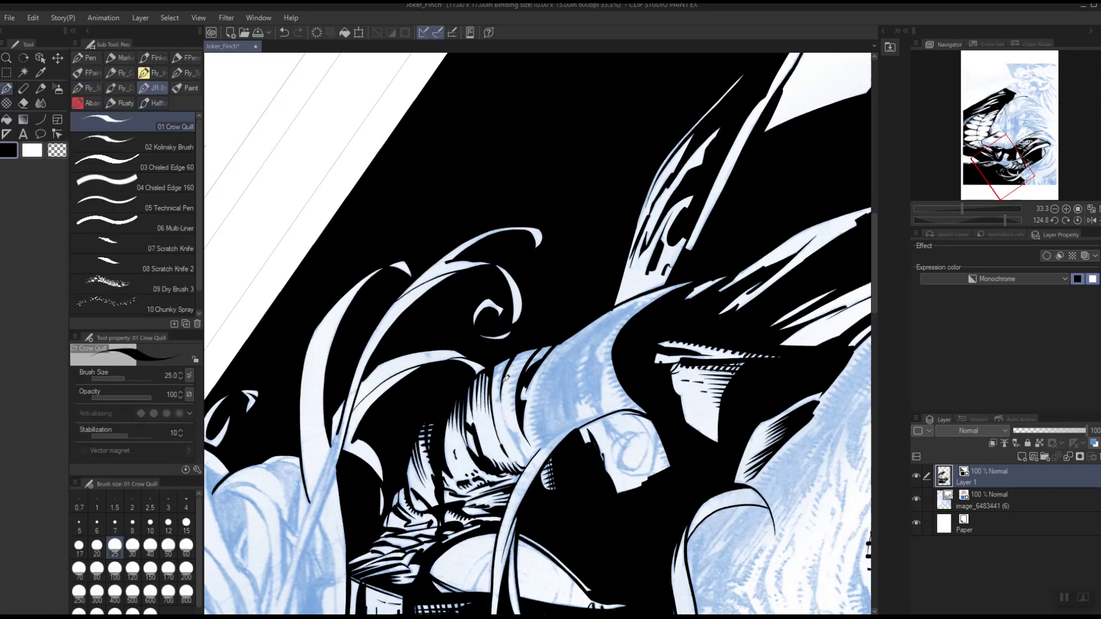
Crosshatch the outer edge of the last fold band on the tapered form, redoing the unsatisfactory strokes
key("shift+space")
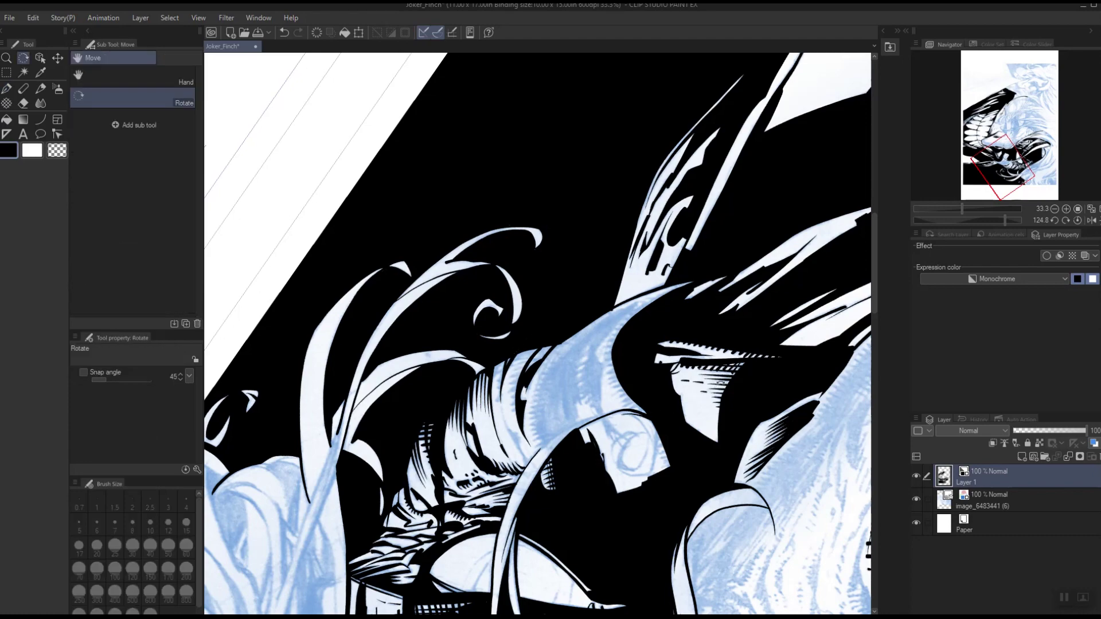
left_click_drag(710, 393, 666, 205)
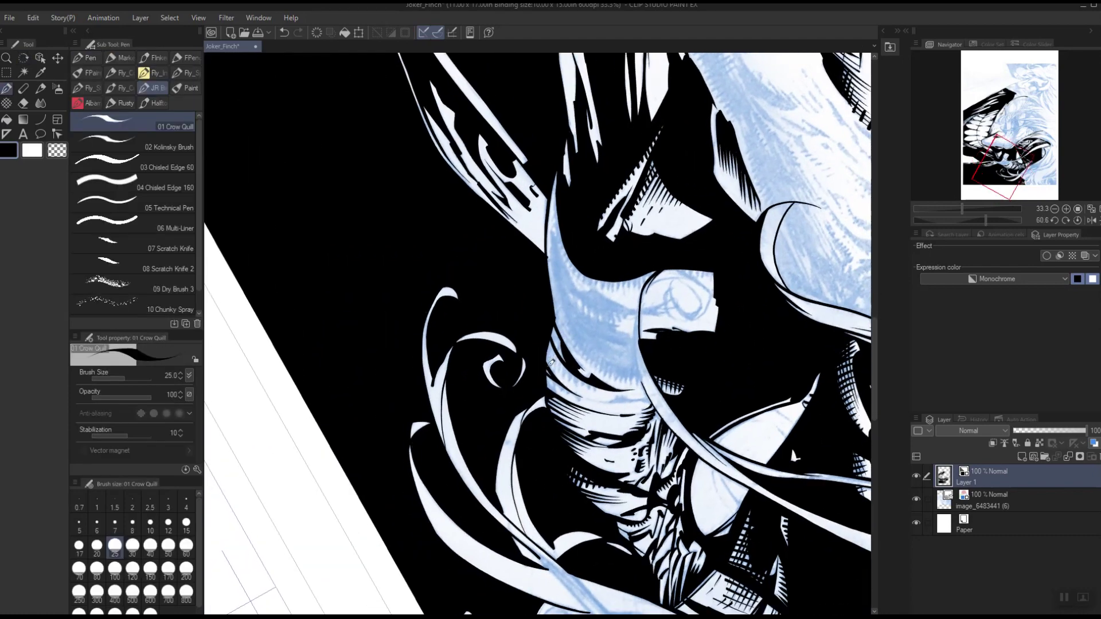
key("ctrl+z")
left_click_drag(548, 358, 556, 329)
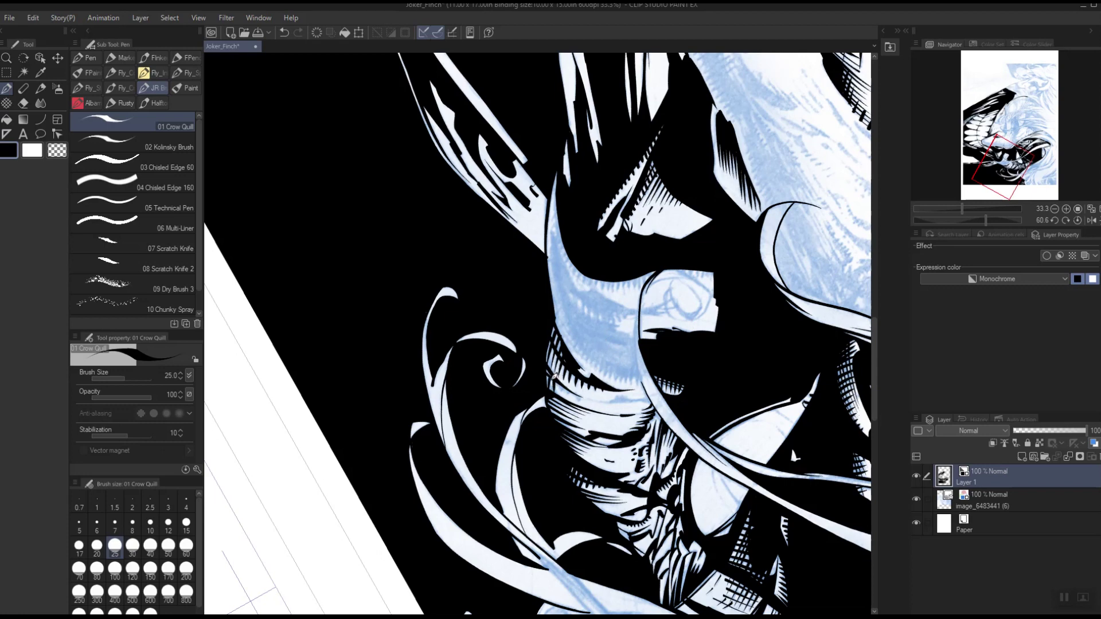
key("ctrl+z")
left_click_drag(548, 379, 553, 391)
Re-ink the edge of the long hair strand where it curves across the wide end of the tapered form
key("space")
left_click_drag(709, 515, 610, 442)
key("shift+space")
left_click_drag(683, 410, 546, 359)
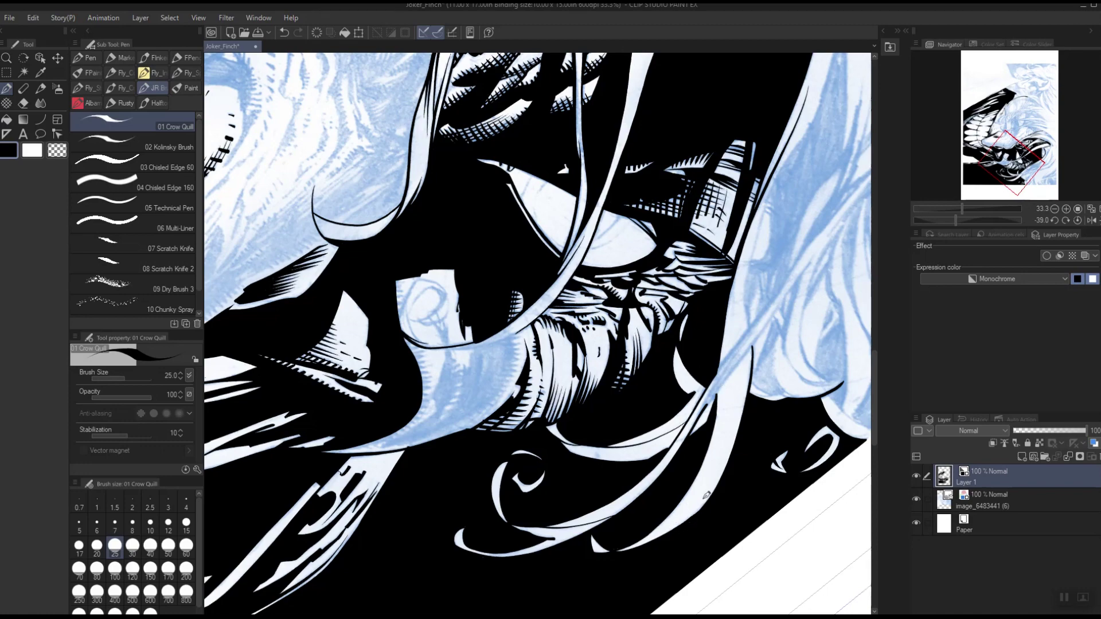
key("r")
mouse_move(719, 480)
left_mouse_down()
mouse_move(724, 432)
mouse_move(692, 324)
mouse_move(635, 267)
mouse_move(615, 274)
mouse_move(541, 413)
mouse_move(534, 347)
left_mouse_up()
key("ctrl+z")
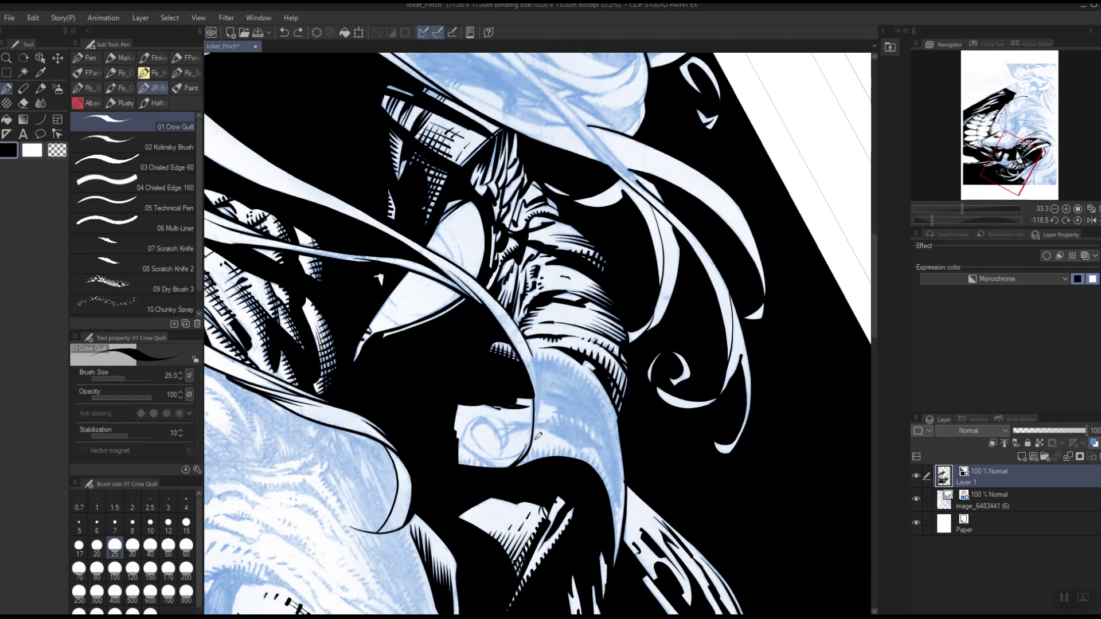
mouse_move(536, 444)
left_mouse_down()
mouse_move(542, 376)
mouse_move(531, 343)
left_mouse_up()
Ink the curved contours of a narrow fold inside the open blue area of the tapered form, redoing one line
key("r")
left_click_drag(677, 455, 562, 320)
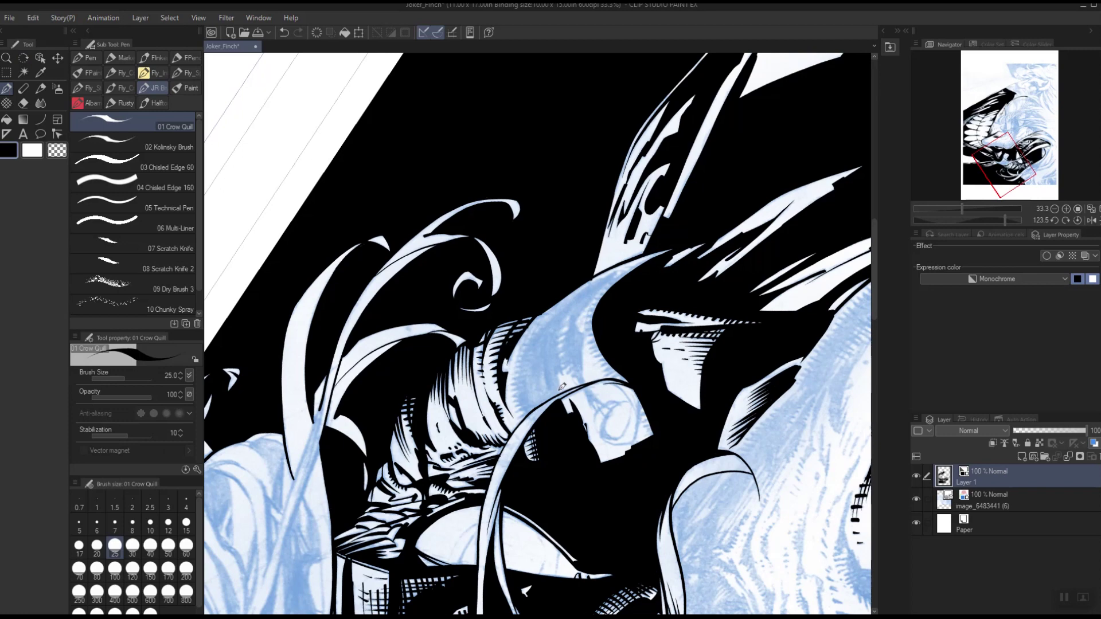
left_click_drag(563, 390, 573, 305)
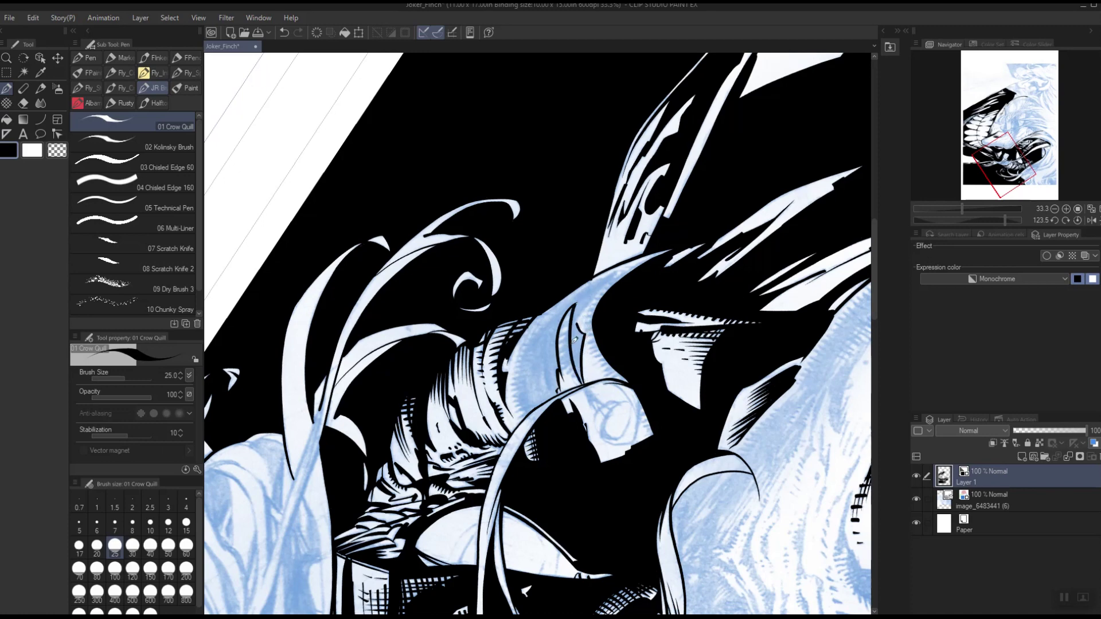
left_click_drag(570, 329, 575, 301)
key("ctrl+z")
left_click_drag(576, 370, 576, 301)
left_click_drag(573, 371, 567, 337)
Extend the narrow fold's contour upward to the pointed tip of the tapered form
left_click_drag(529, 405, 548, 444)
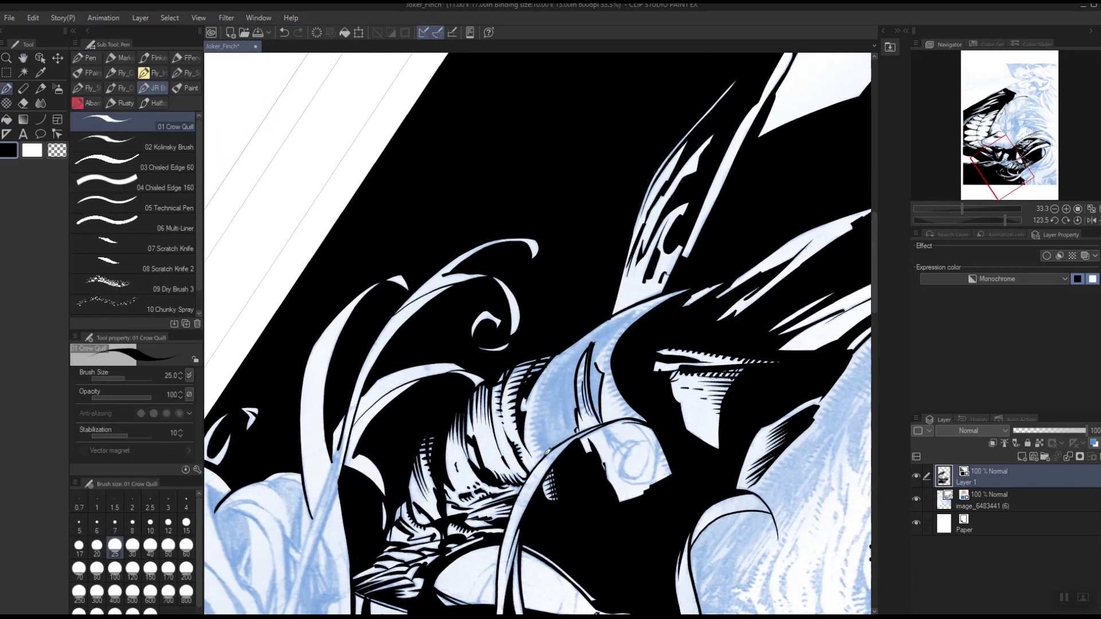
left_click_drag(682, 405, 660, 476)
key("shift+space")
left_click_drag(748, 442, 687, 305)
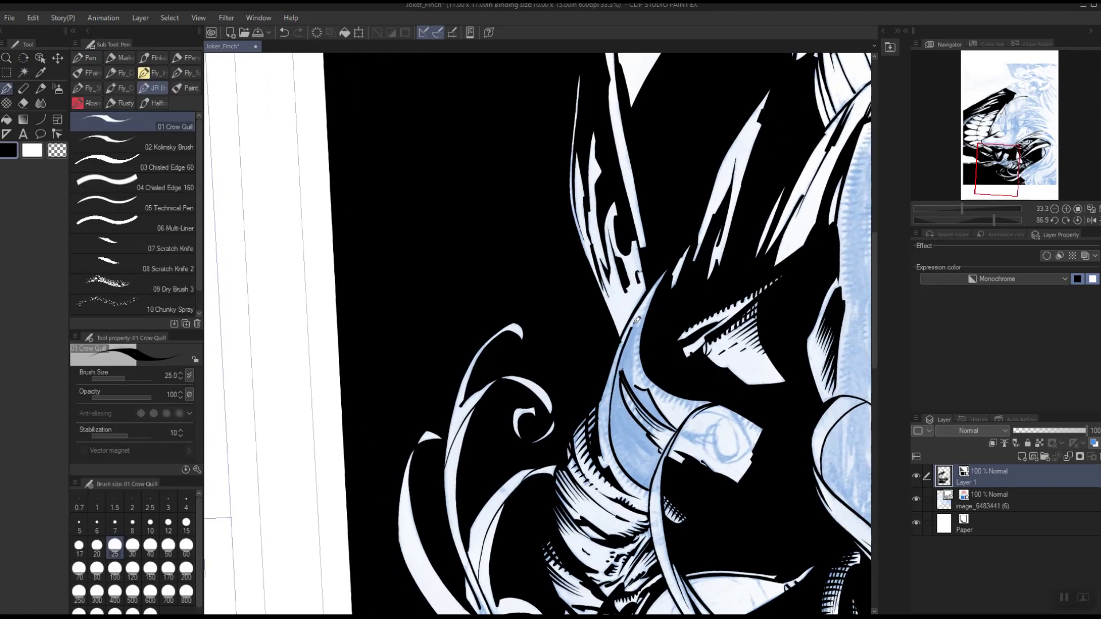
left_click_drag(635, 384, 641, 319)
Ink curved strokes along the outer side of the open blue area, following its edge toward the pointed tip
key("space")
left_click_drag(711, 483, 604, 493)
key("shift+space")
left_click_drag(590, 388, 467, 447)
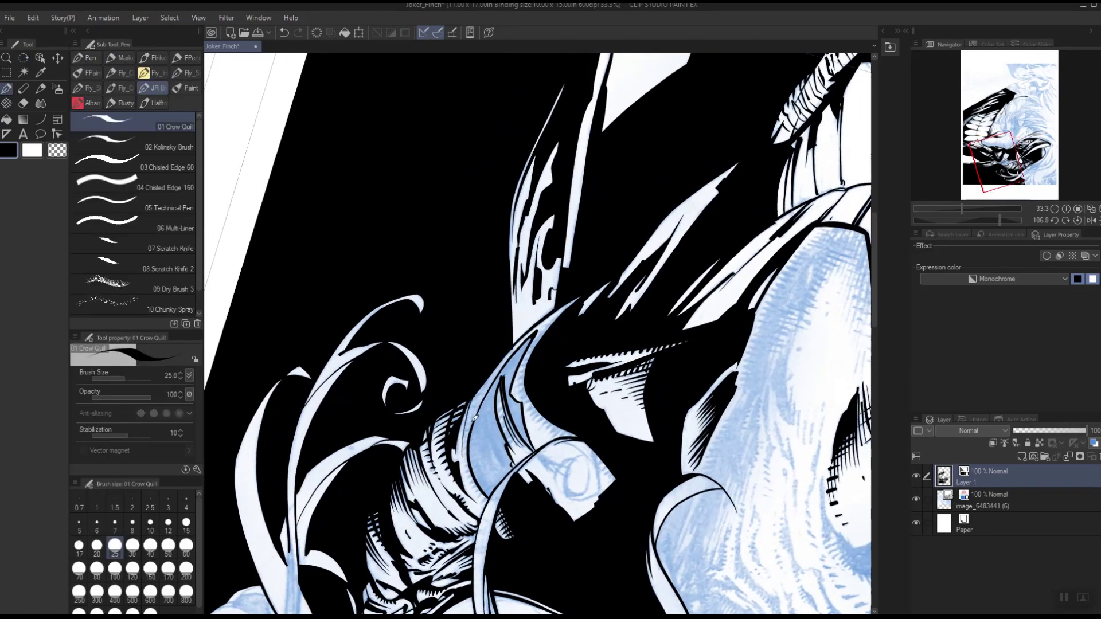
left_click_drag(470, 427, 495, 372)
left_click_drag(482, 408, 512, 347)
Ink the inner-side contour of the narrow fold and carry the linework up to the form's pointed tip
left_click_drag(540, 525, 600, 501)
left_click_drag(682, 409, 641, 437)
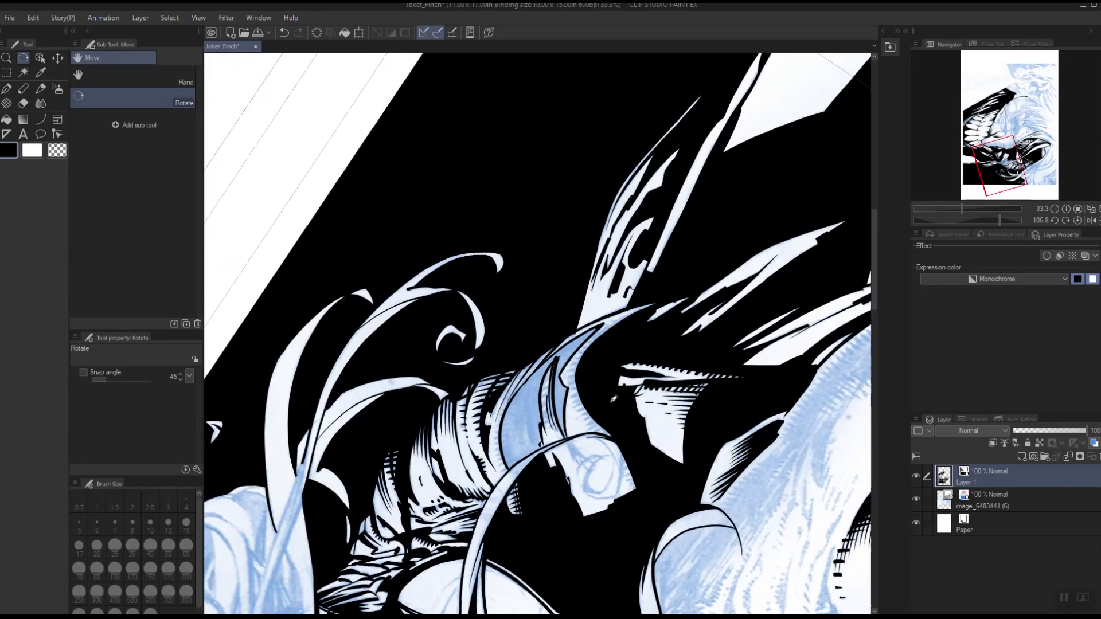
left_click_drag(572, 377, 585, 344)
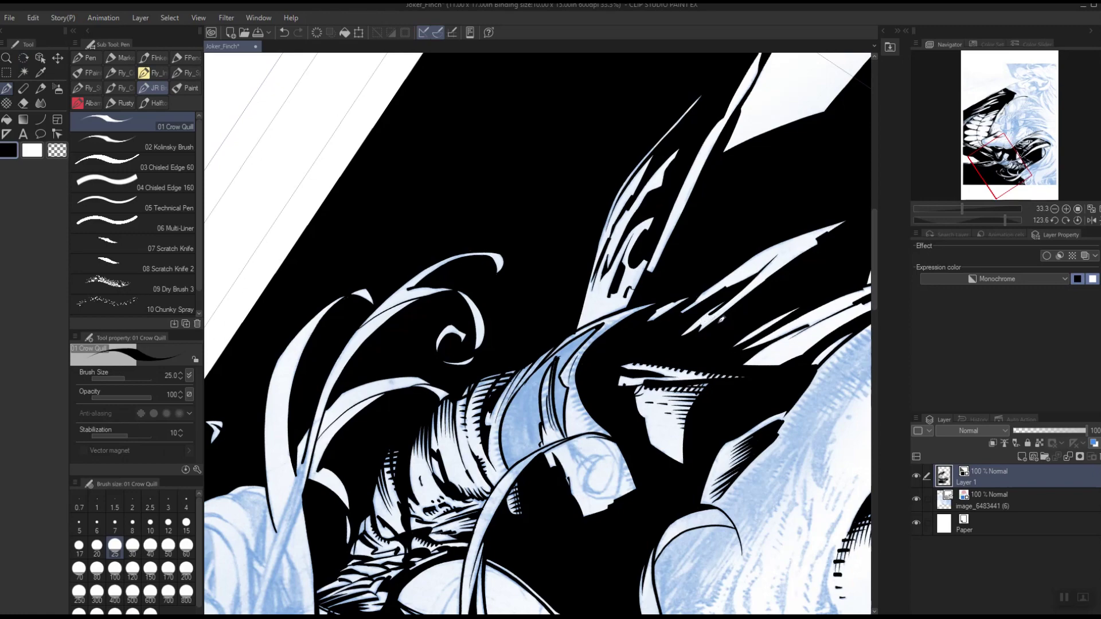
mouse_move(722, 319)
left_mouse_down()
mouse_move(588, 323)
mouse_move(622, 248)
left_mouse_up()
key("shift+space")
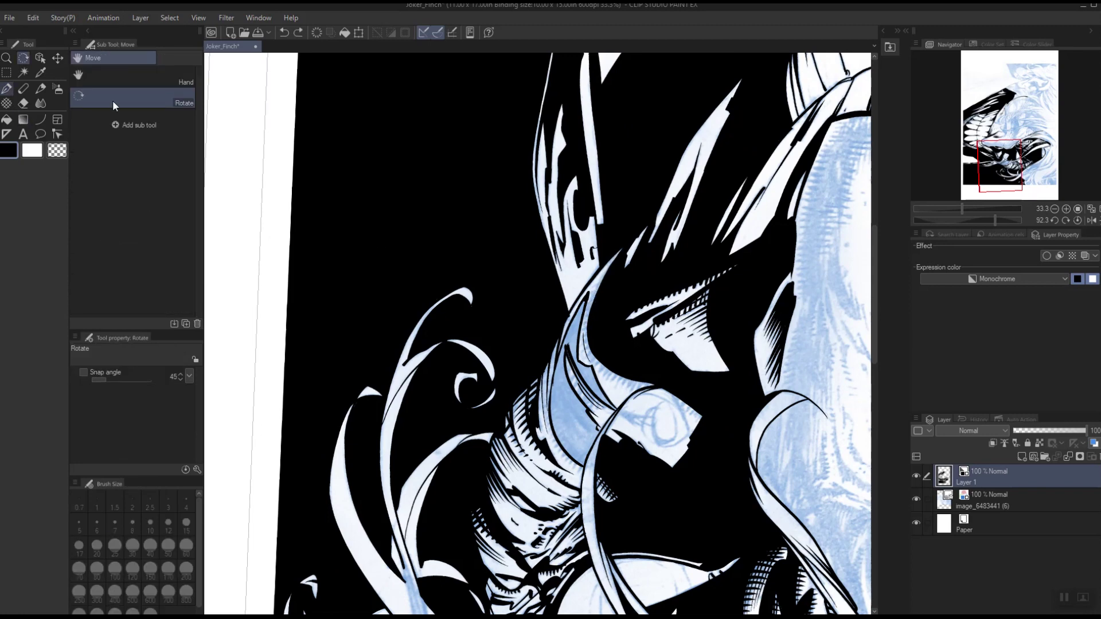
left_click(7, 89)
left_click_drag(590, 324, 625, 248)
Feather and crosshatch the bands on both sides of the narrow fold, from the tip to the hair strand
key("shift+space")
left_click_drag(728, 315, 343, 581)
left_click_drag(536, 403, 544, 454)
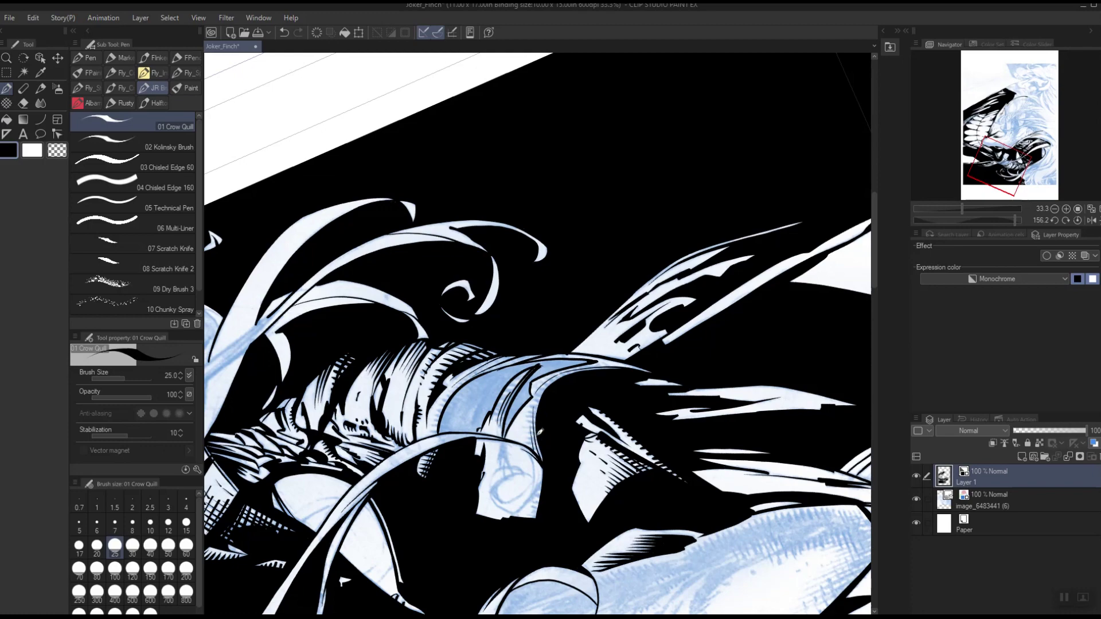
left_click_drag(624, 499, 748, 546)
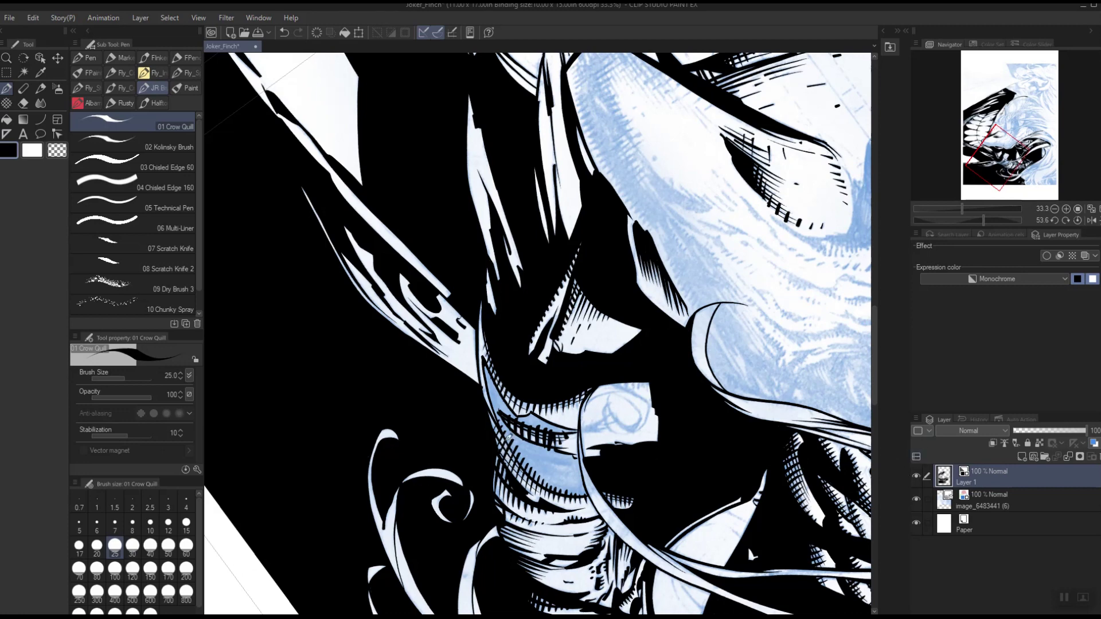
Close off the remaining blue area below the narrow fold, undoing the stray stroke, and fill the area with black
left_click_drag(497, 449, 516, 420)
left_click_drag(496, 439, 506, 403)
key("ctrl+z")
left_click(7, 119)
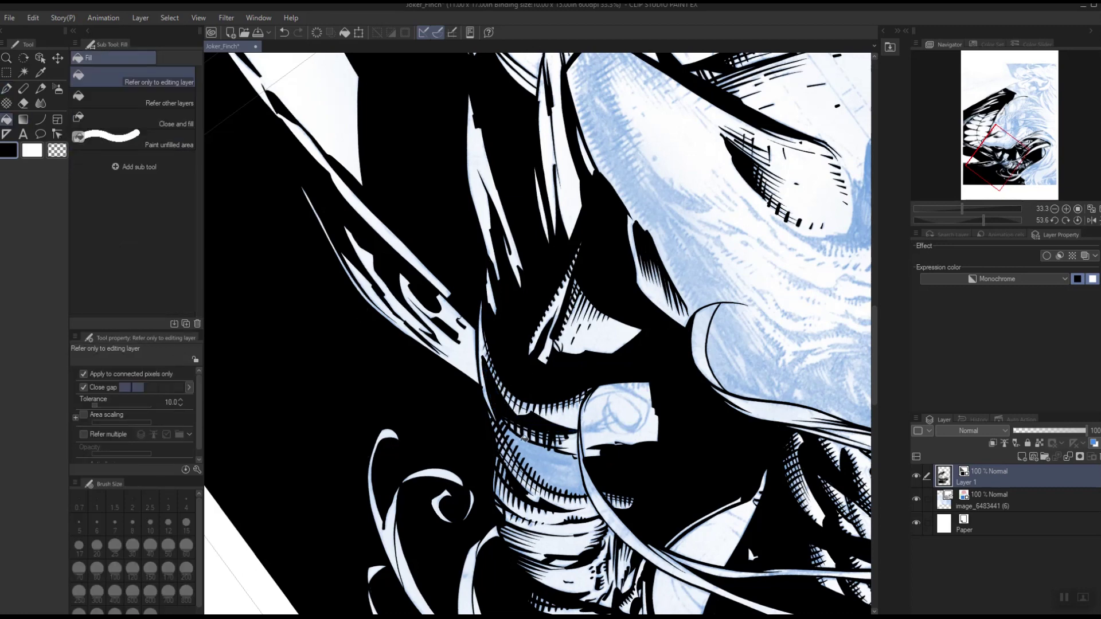
left_click(524, 442)
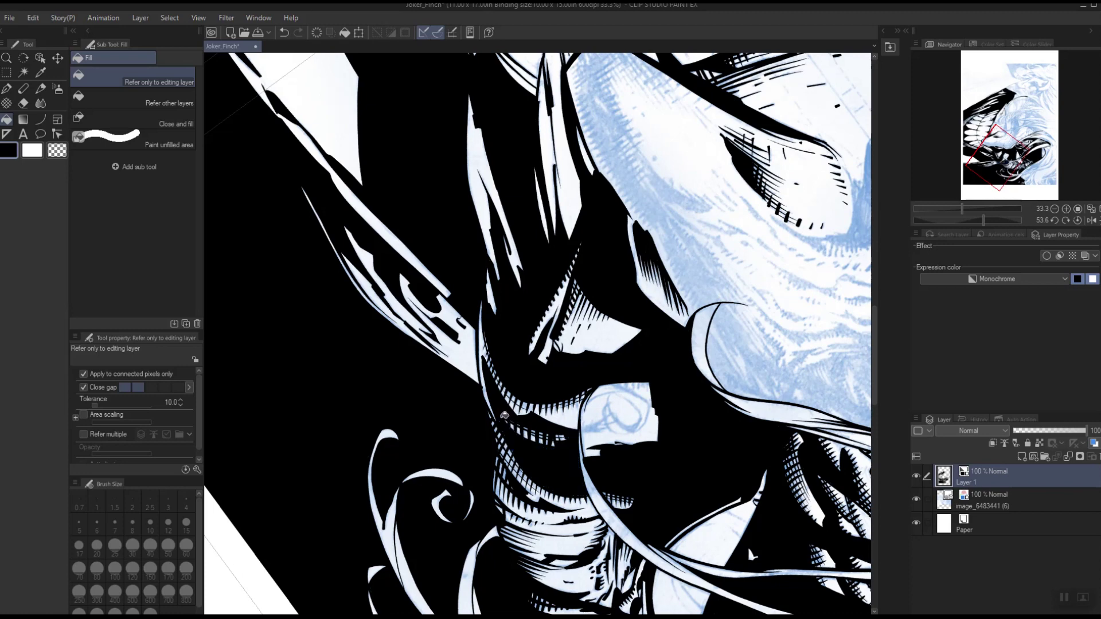
Ink a short contour on the small light shape at the end of the hair strand, redoing the first try
key("p")
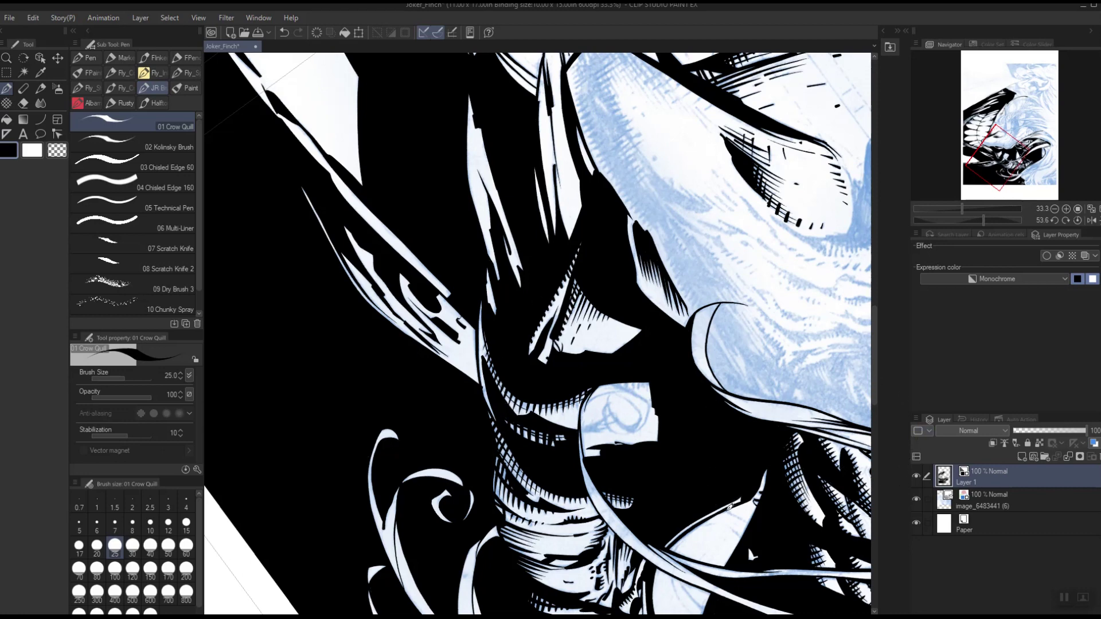
left_click_drag(721, 507, 606, 434)
mouse_move(741, 419)
left_mouse_down()
mouse_move(745, 410)
mouse_move(658, 476)
mouse_move(564, 485)
mouse_move(496, 447)
mouse_move(471, 392)
mouse_move(572, 294)
mouse_move(571, 266)
left_mouse_up()
left_click_drag(724, 332, 642, 216)
left_click_drag(542, 326, 547, 277)
key("ctrl+z")
left_click_drag(542, 326, 548, 276)
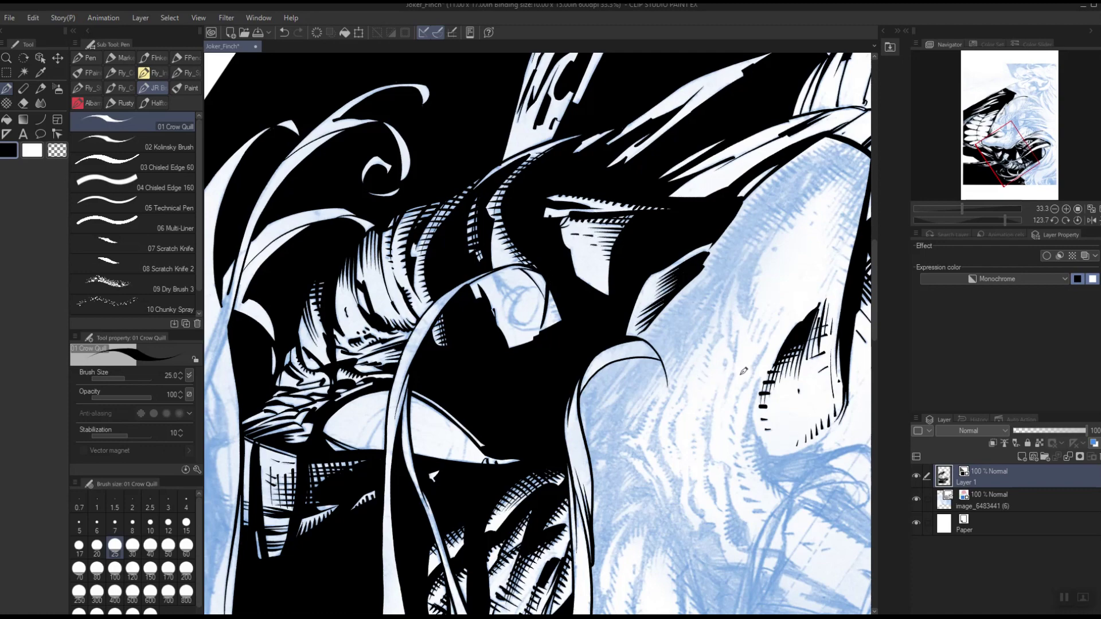
Ink the small oval inside the light shape beside the end of the hair strand
key("shift+space")
mouse_move(731, 357)
left_mouse_down()
mouse_move(547, 469)
mouse_move(576, 374)
mouse_move(573, 321)
left_mouse_up()
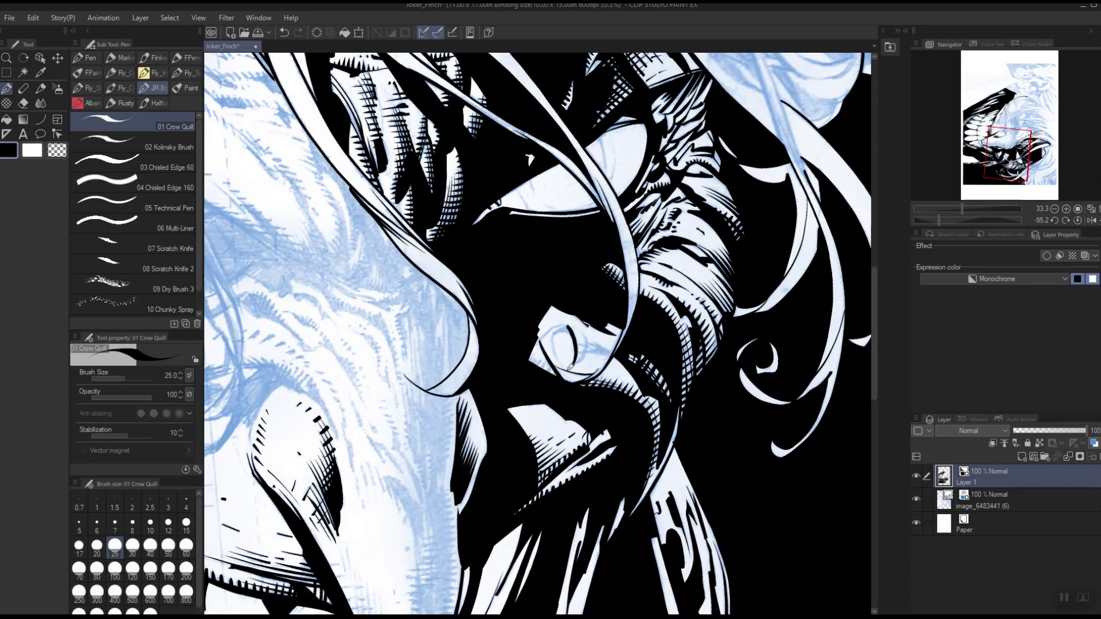
left_click_drag(566, 364, 555, 336)
key("shift+space")
left_click_drag(710, 399, 636, 182)
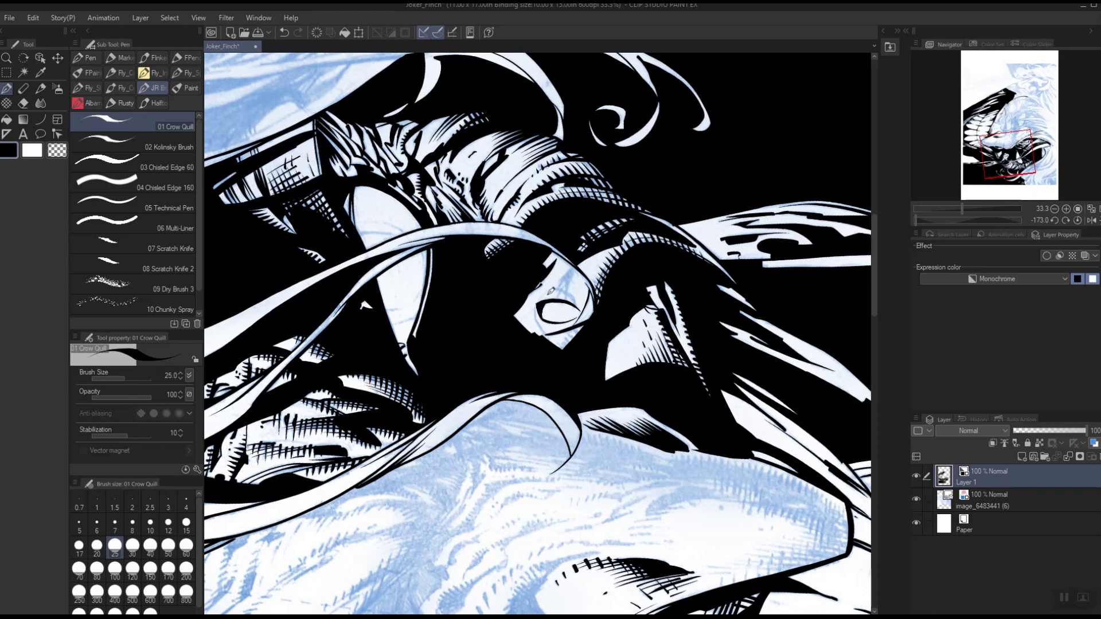
left_click_drag(540, 302, 543, 332)
Ink short shading strokes around the oval in the small light shape, undoing the misplaced one
key("shift+space")
left_click_drag(732, 347, 555, 220)
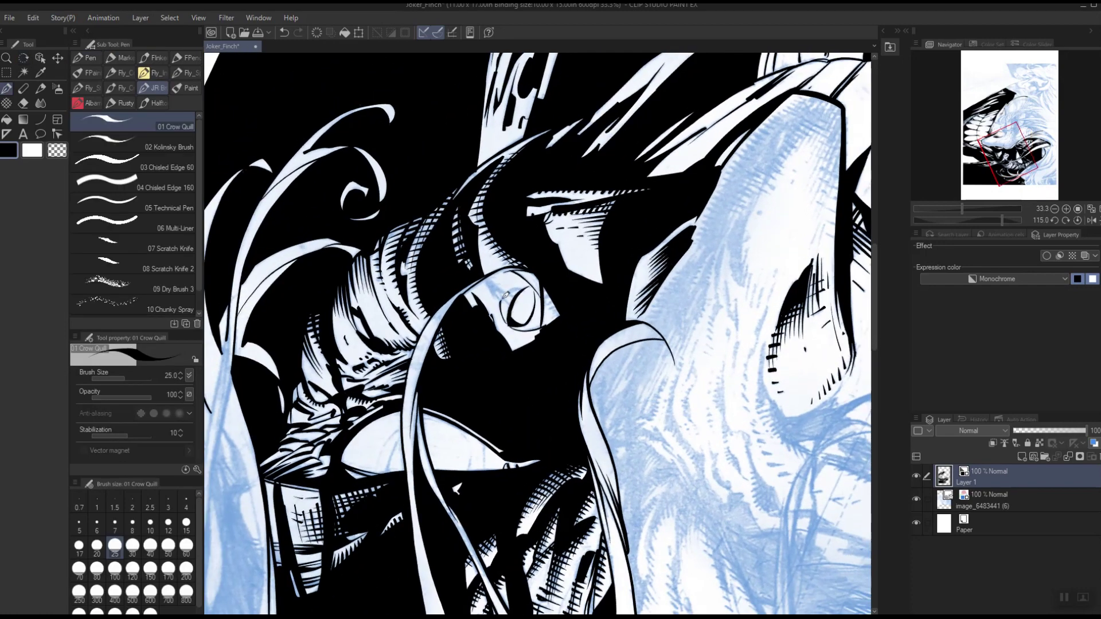
left_click_drag(704, 324, 498, 338)
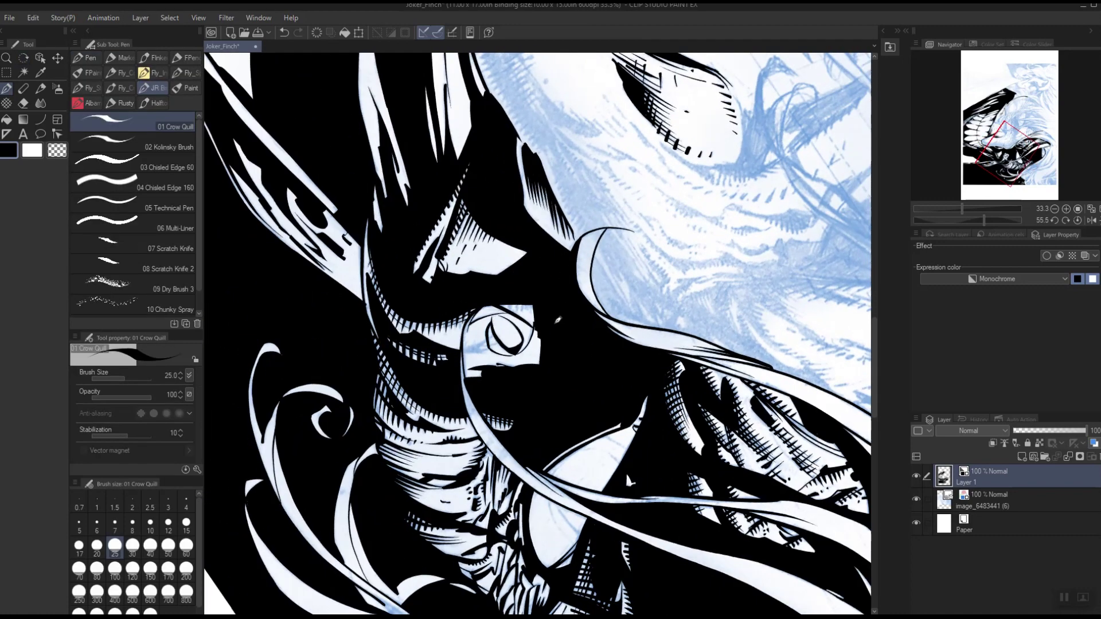
left_click_drag(511, 300, 507, 303)
left_click_drag(532, 310, 534, 293)
key("ctrl+z")
key("shift+space")
left_click_drag(561, 446, 471, 388)
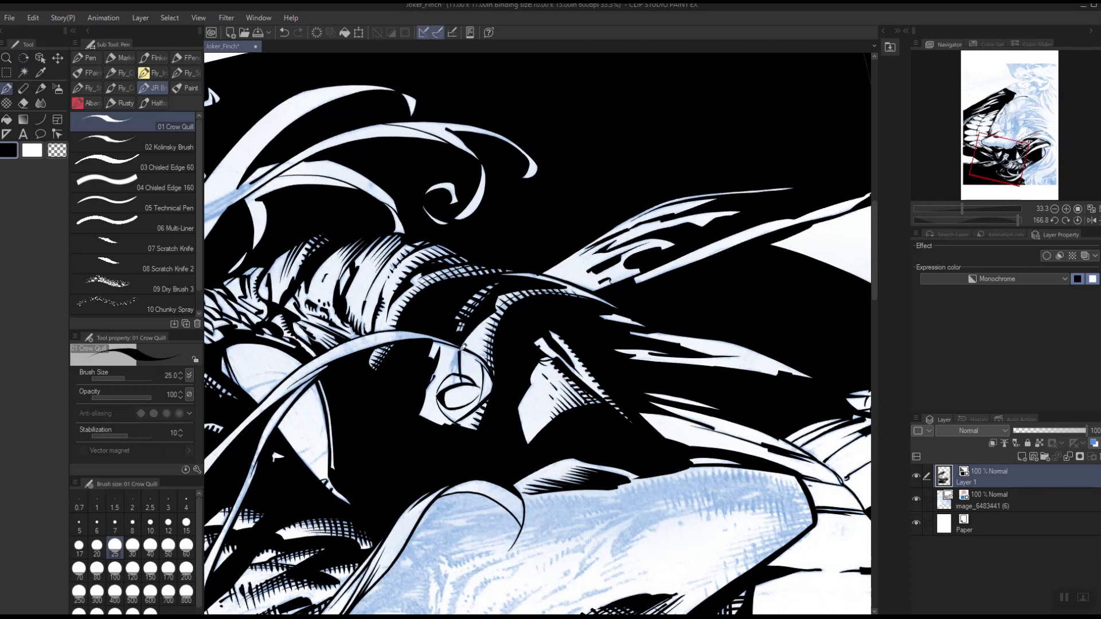
left_click_drag(463, 373, 460, 350)
Ink the two long contours of the hair lock curving around the outer side of the large black shadow
left_click_drag(845, 566, 840, 429)
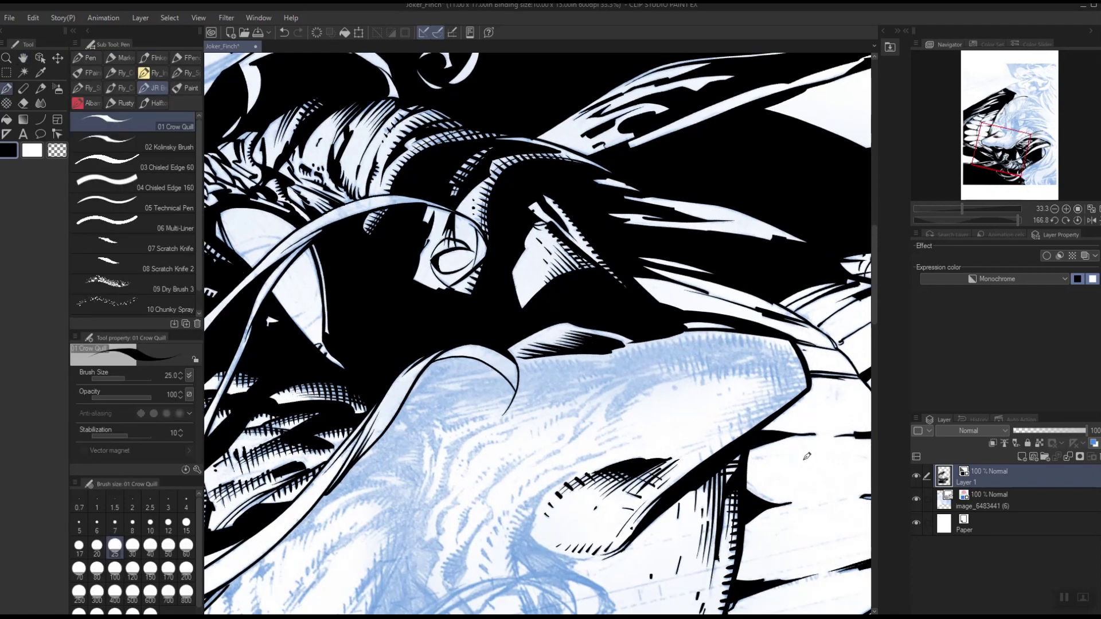
left_click_drag(576, 345, 790, 460)
left_click_drag(601, 452, 803, 365)
left_click_drag(747, 406, 759, 343)
mouse_move(449, 564)
left_mouse_down()
mouse_move(435, 439)
mouse_move(464, 258)
left_mouse_up()
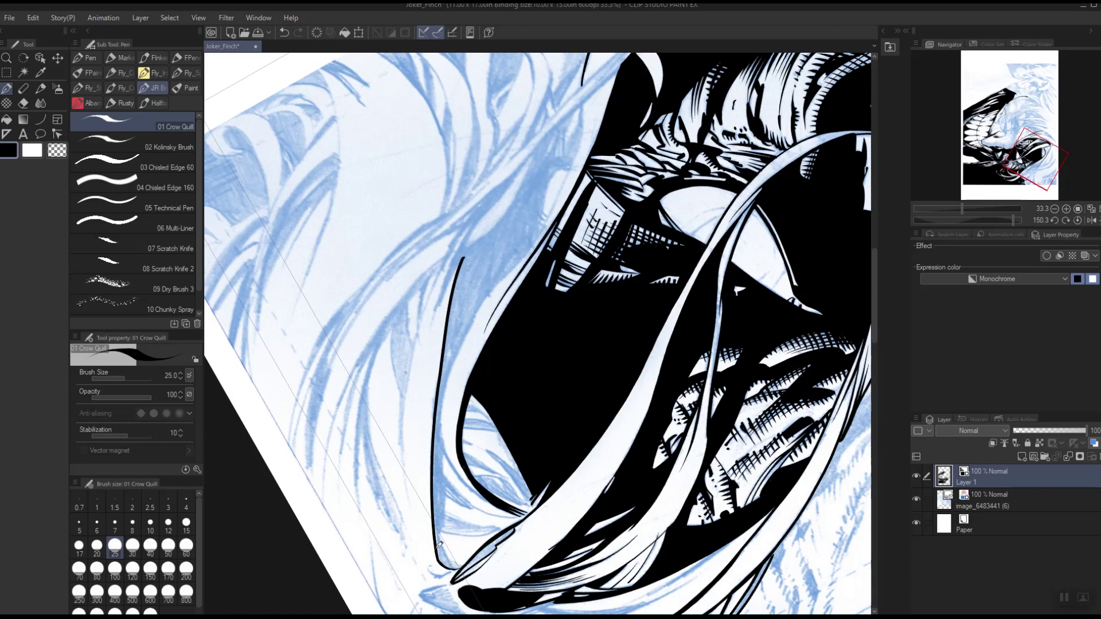
left_click_drag(452, 560, 442, 532)
mouse_move(443, 531)
left_mouse_down()
mouse_move(447, 388)
mouse_move(485, 298)
left_mouse_up()
left_click_drag(457, 357, 502, 271)
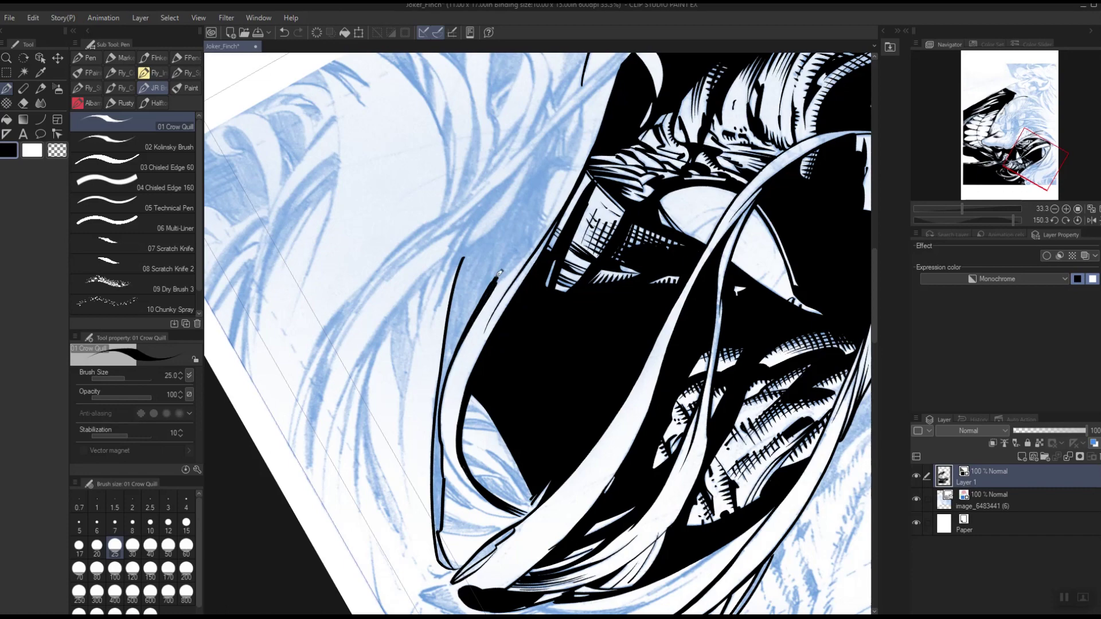
Ink the inner hair contour running alongside the crosshatched block toward the loose strands
key("space")
left_click_drag(729, 361, 776, 531)
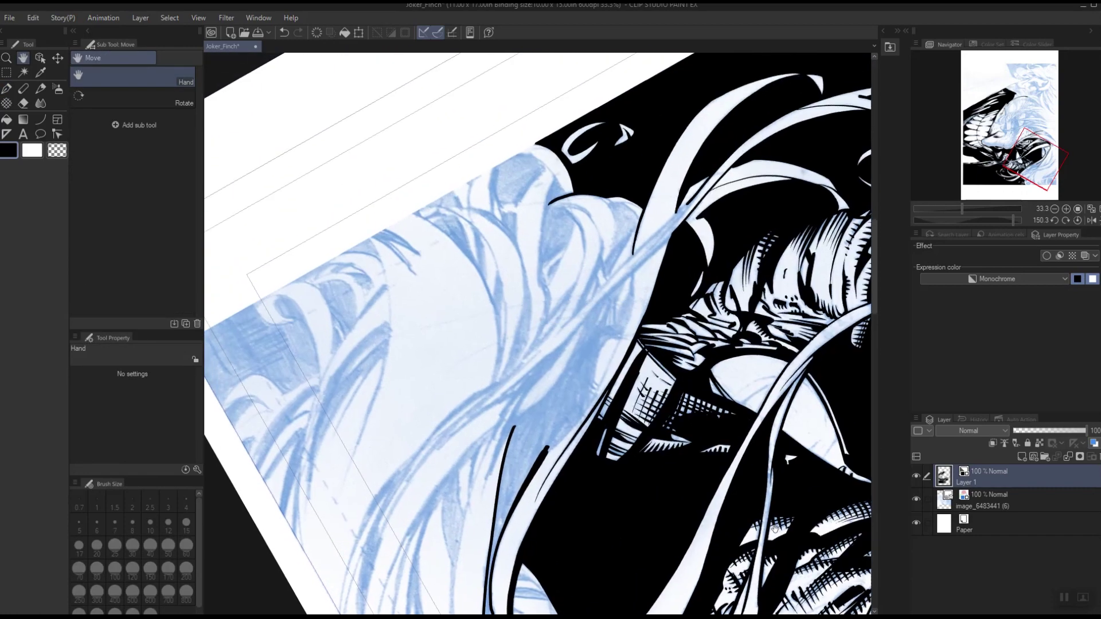
key("shift+space")
left_click_drag(725, 284, 375, 444)
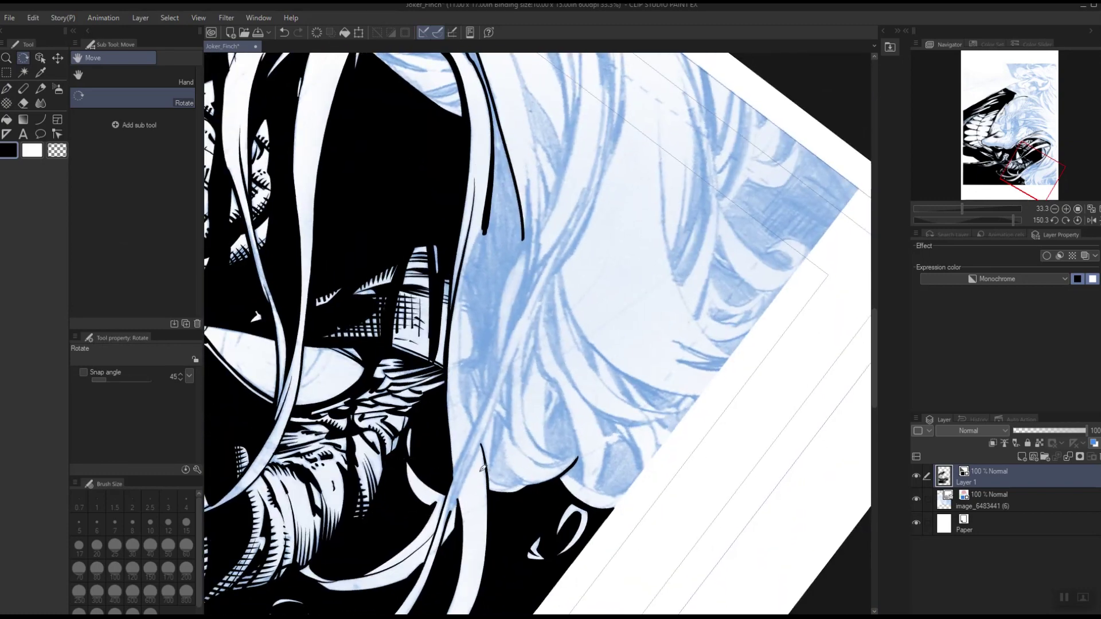
key("space")
left_click_drag(539, 454, 523, 548)
mouse_move(471, 521)
left_mouse_down()
mouse_move(459, 395)
mouse_move(481, 316)
left_mouse_up()
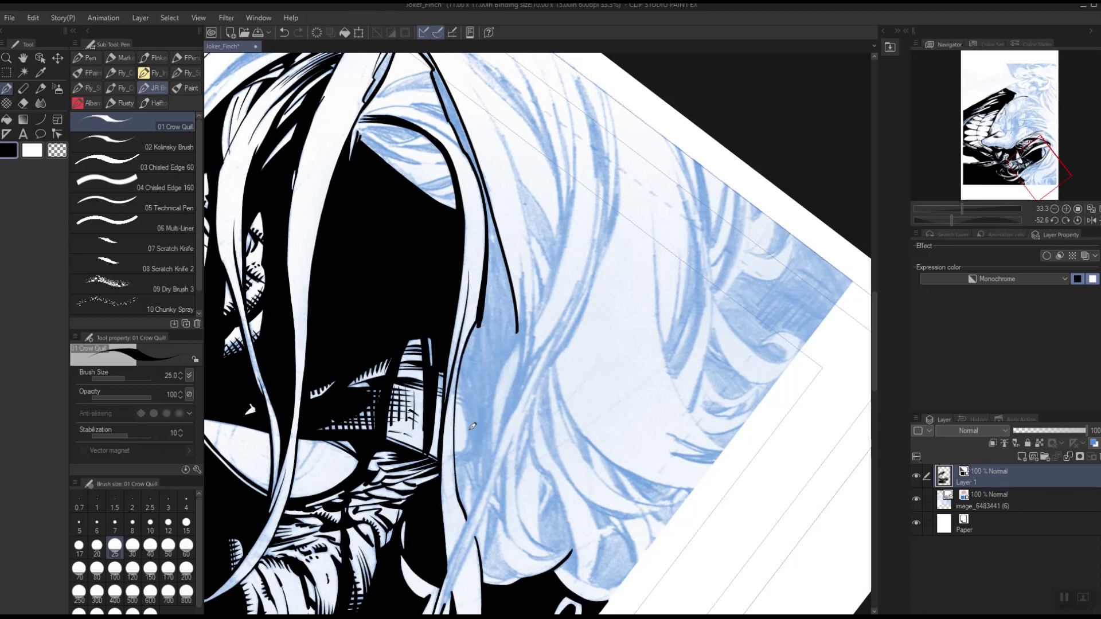
left_click_drag(463, 449, 461, 366)
Ink the outer contour of the blue-shaded gap between the hair locks and add a short line at its narrow end
key("space")
mouse_move(544, 455)
left_mouse_down()
mouse_move(529, 491)
mouse_move(480, 489)
mouse_move(508, 373)
left_mouse_up()
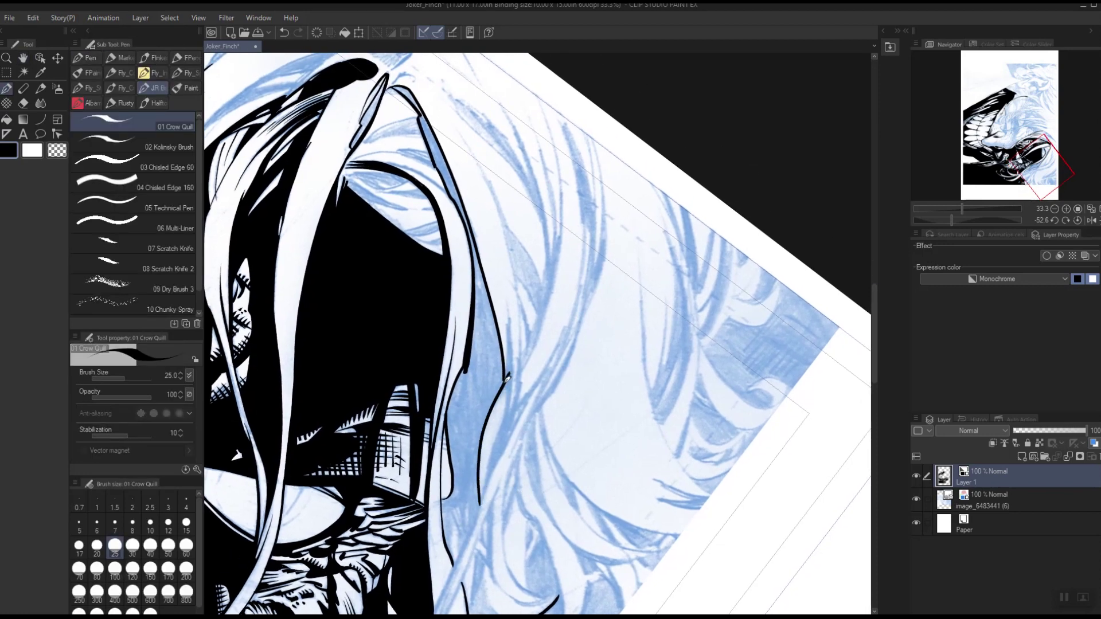
key("space")
mouse_move(605, 490)
left_mouse_down()
mouse_move(712, 344)
mouse_move(715, 332)
mouse_move(659, 278)
mouse_move(667, 288)
left_mouse_up()
key("shift+space")
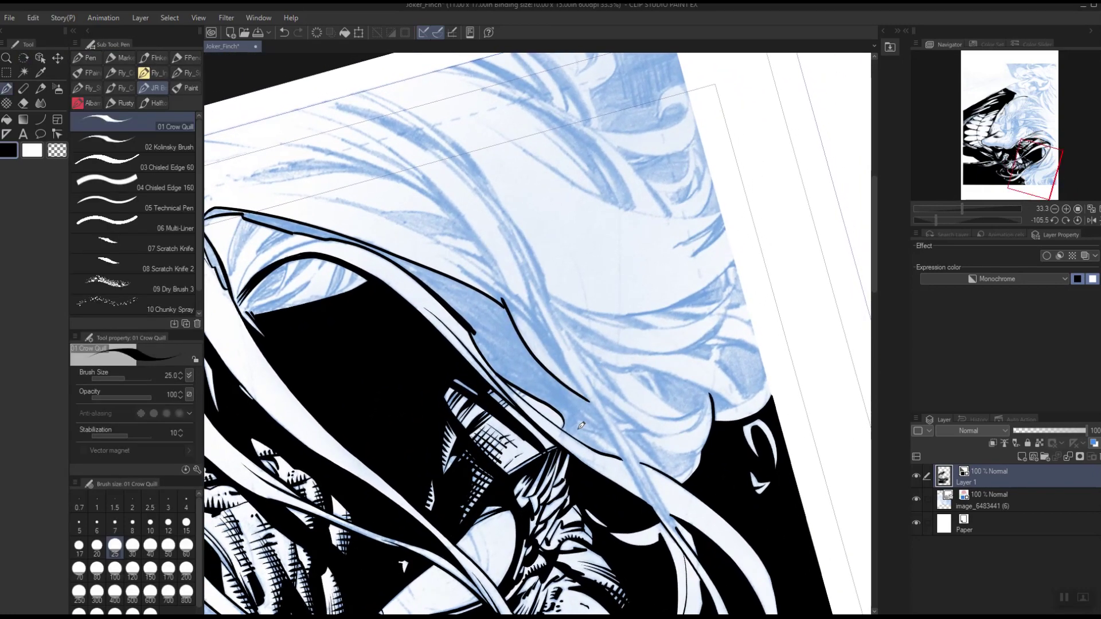
left_click_drag(574, 436, 579, 418)
Ink the edge of the long thin hair strand crossing the end of the blue-shaded gap, replacing the previous stroke
key("shift+space")
left_click_drag(645, 315, 467, 442)
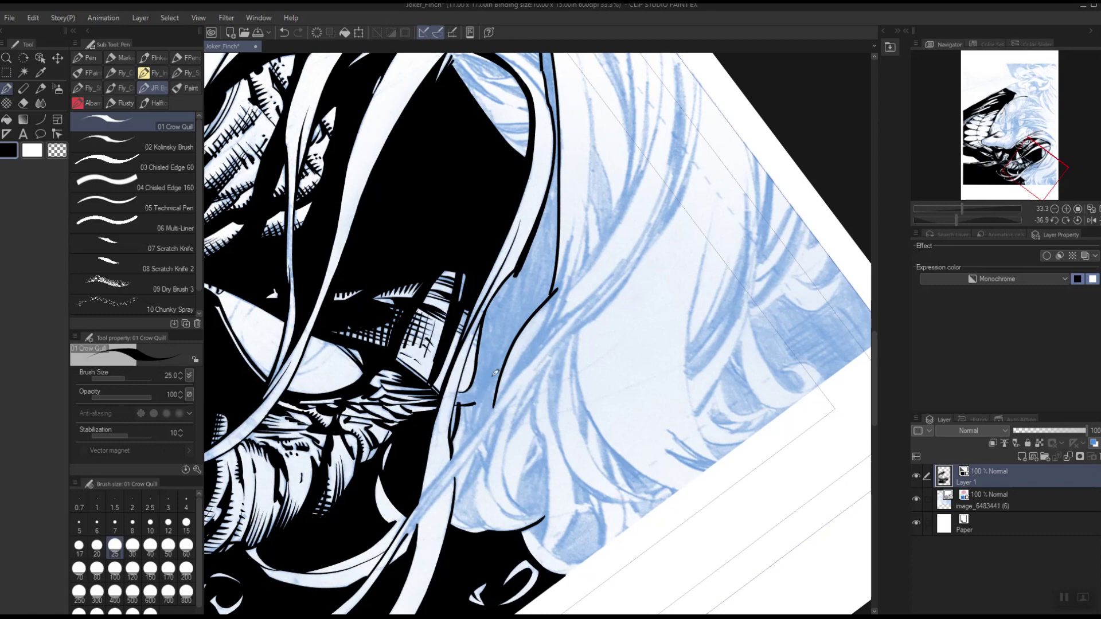
key("space")
left_click_drag(619, 482, 554, 473)
key("shift+space")
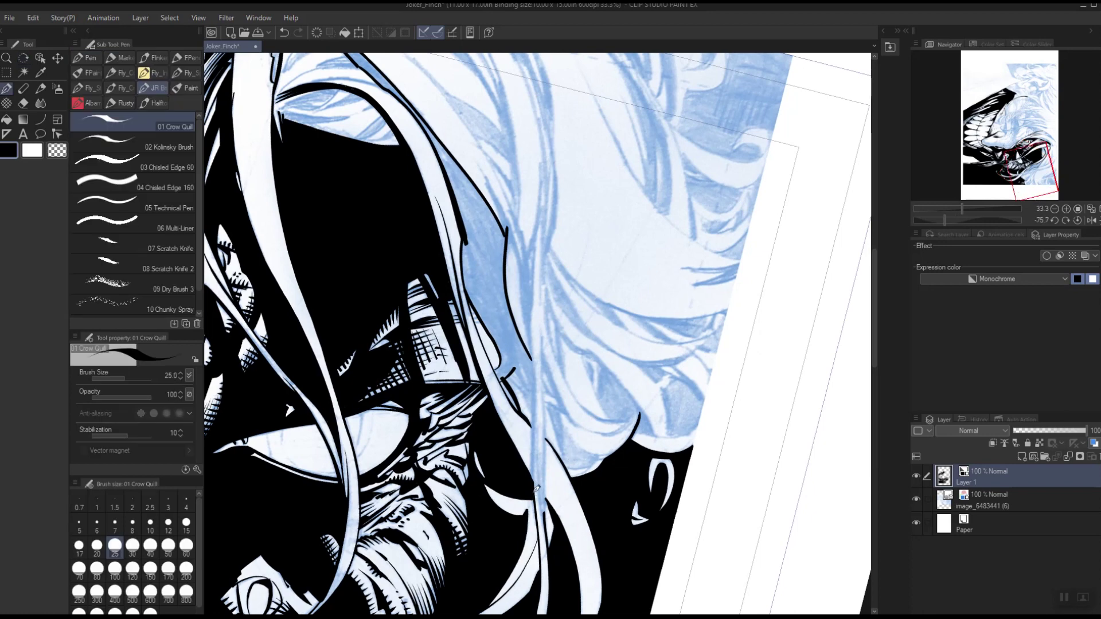
key("ctrl+z")
left_click_drag(536, 476, 525, 266)
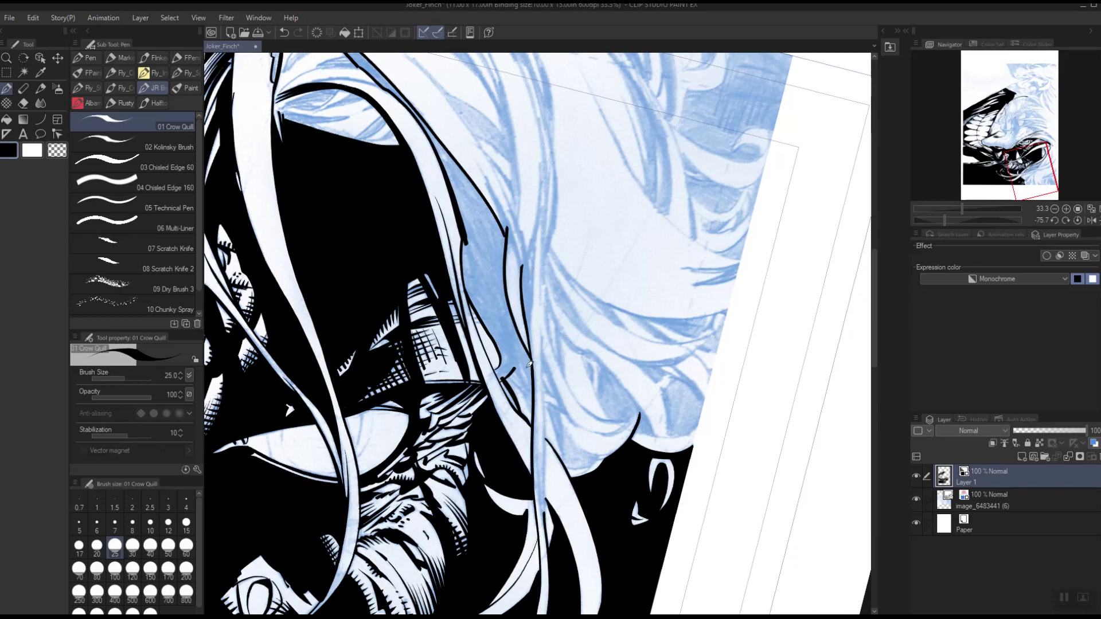
Ink short feathering strokes across the narrow end of the blue-shaded gap between the hair locks, checking them against the pencils
left_click_drag(524, 357, 534, 380)
key("shift+space")
left_click_drag(670, 352, 621, 437)
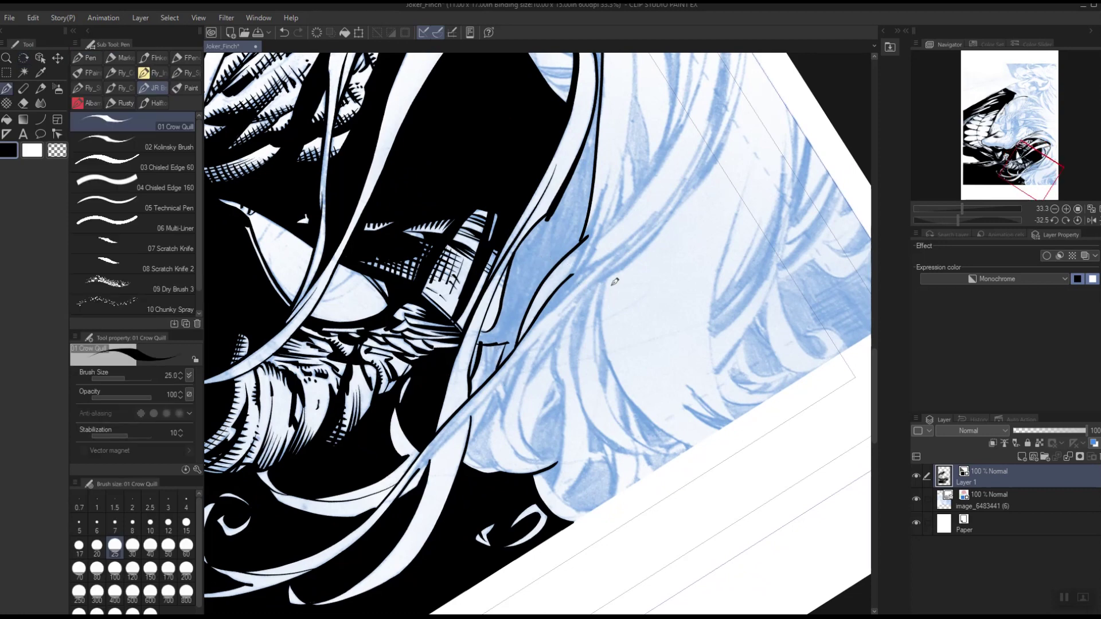
left_click_drag(490, 368, 489, 343)
key("ctrl+z")
left_click(918, 477)
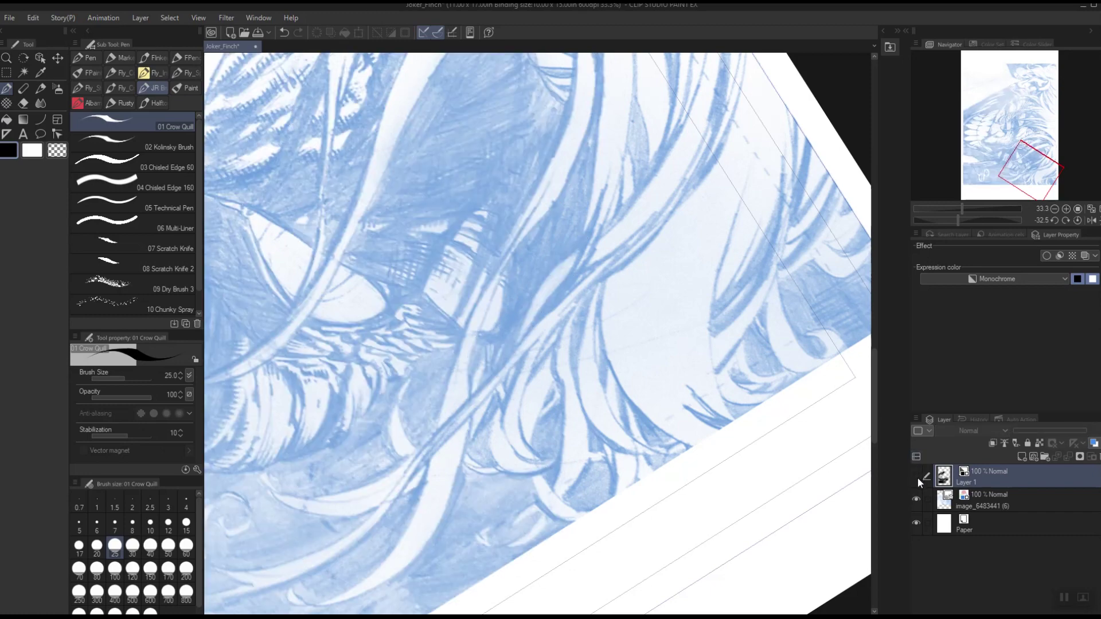
left_click(918, 478)
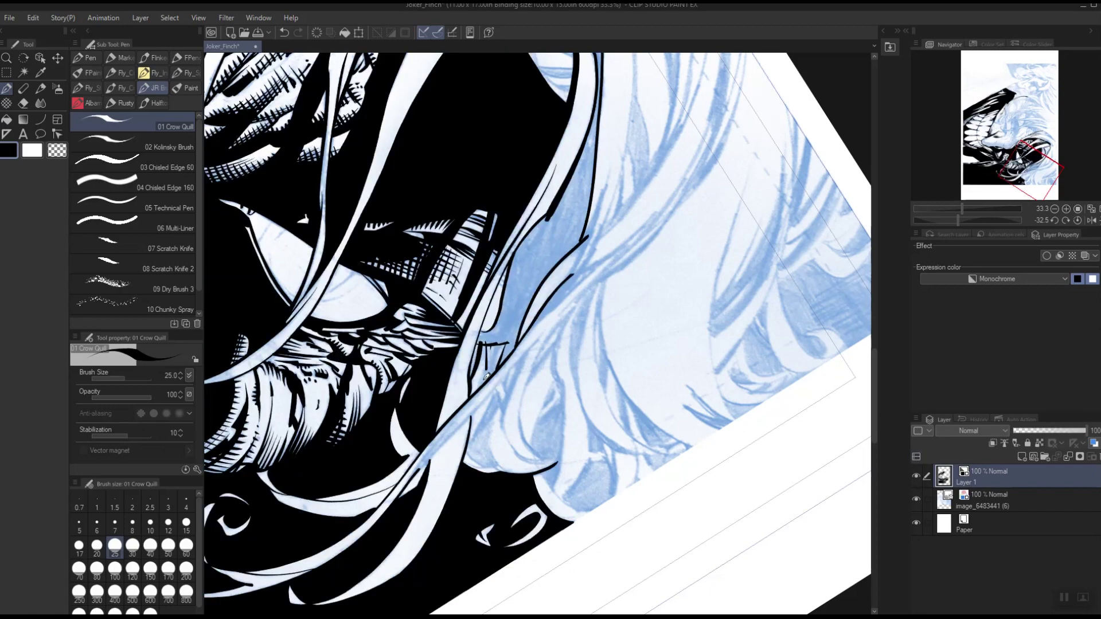
mouse_move(482, 383)
left_mouse_down()
mouse_move(507, 350)
mouse_move(494, 364)
mouse_move(507, 340)
mouse_move(493, 363)
mouse_move(497, 335)
left_mouse_up()
Fill the long blue-shaded gap along the outer side of the curved hair lock with black
left_click_drag(655, 185, 633, 364)
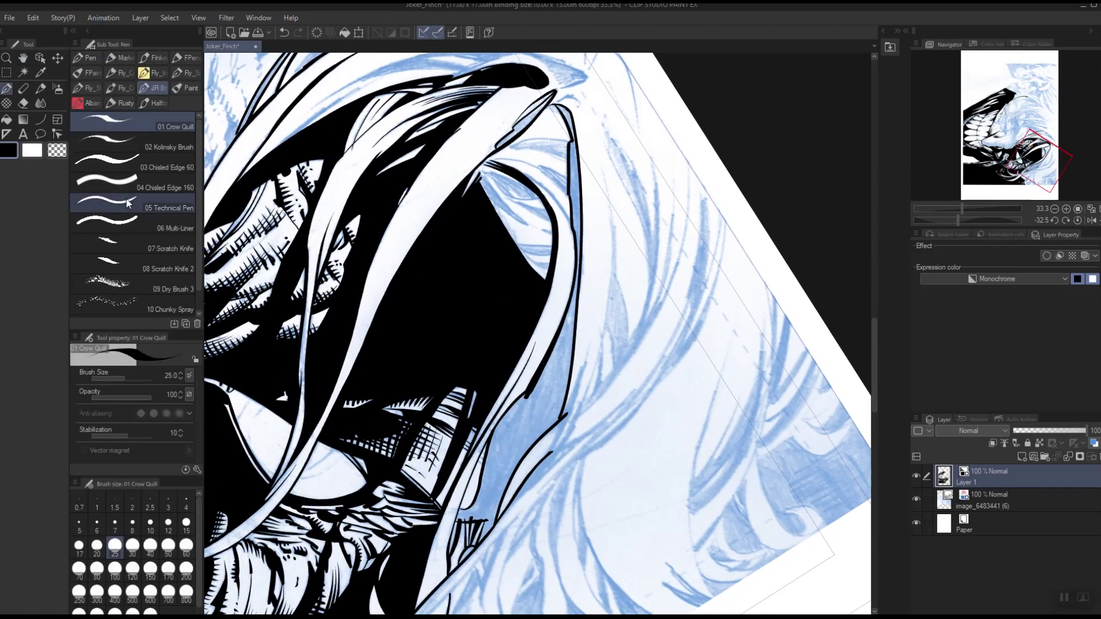
left_click(8, 119)
left_click(536, 113)
left_click(571, 115)
left_click(583, 160)
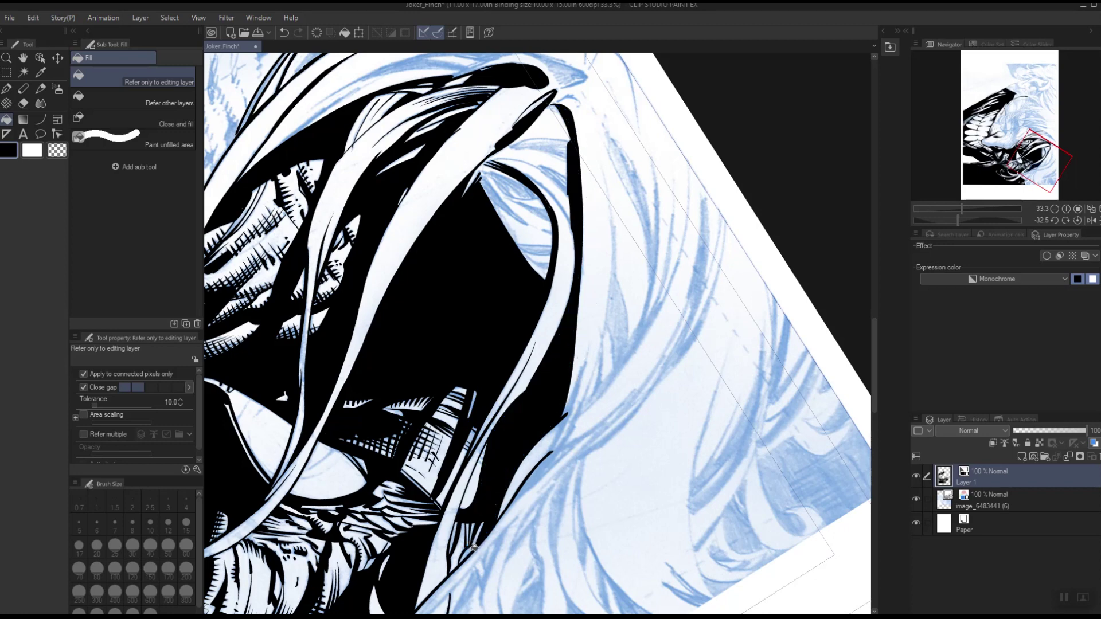
Ink a tapered dark strand inside the blue patch between the large black shadow and the curved lock, and fill it black
left_click_drag(622, 268, 650, 485)
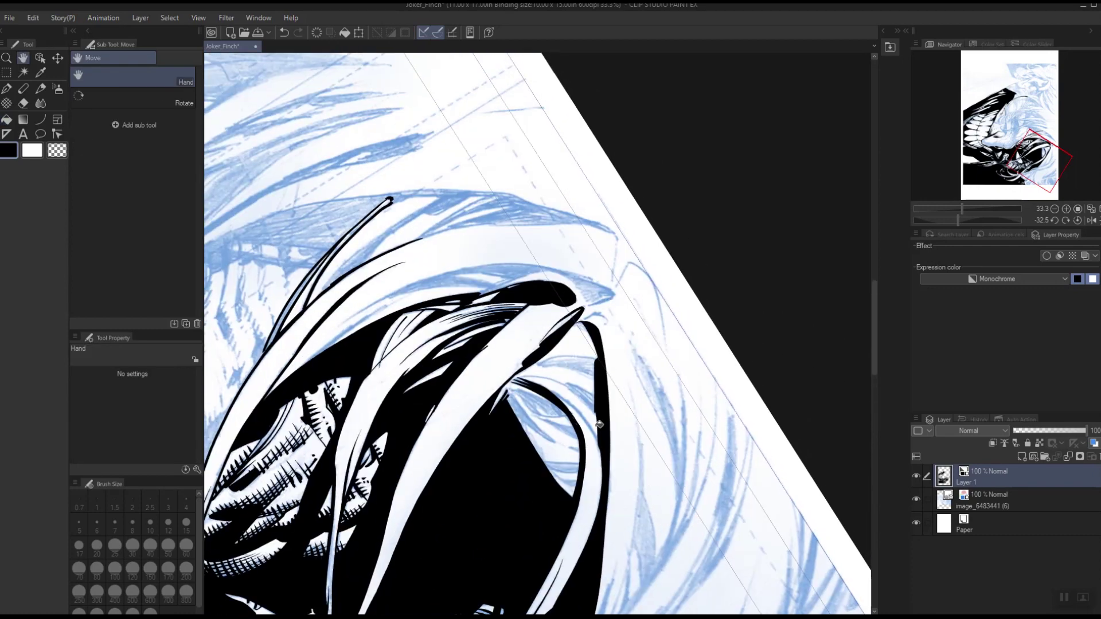
key("p")
left_click_drag(703, 345, 737, 406)
left_click_drag(679, 437, 571, 487)
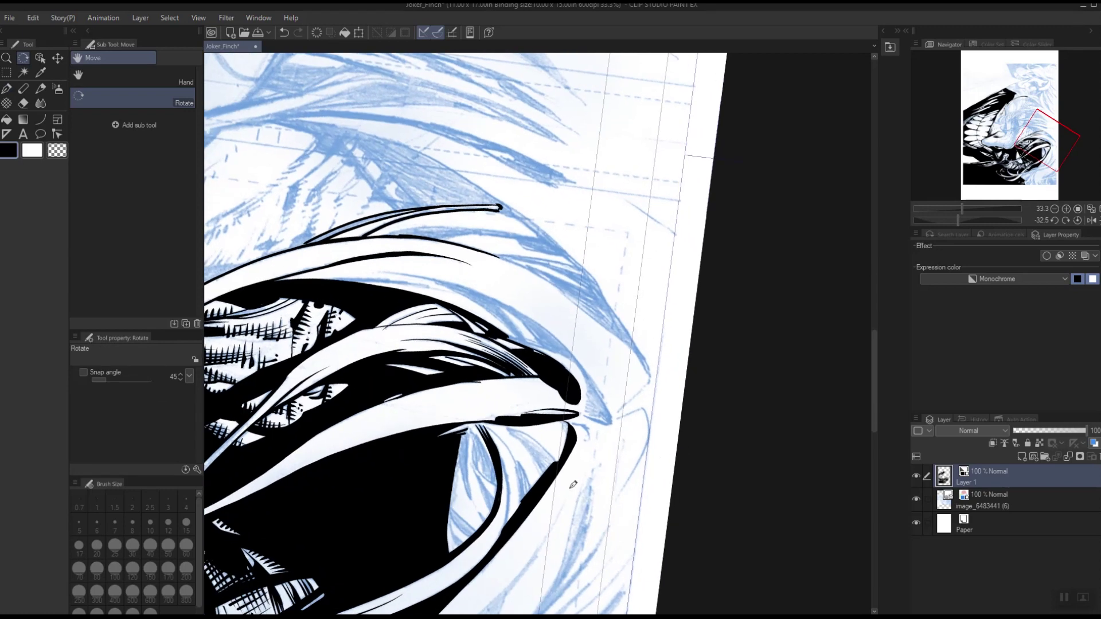
left_click_drag(475, 497, 464, 435)
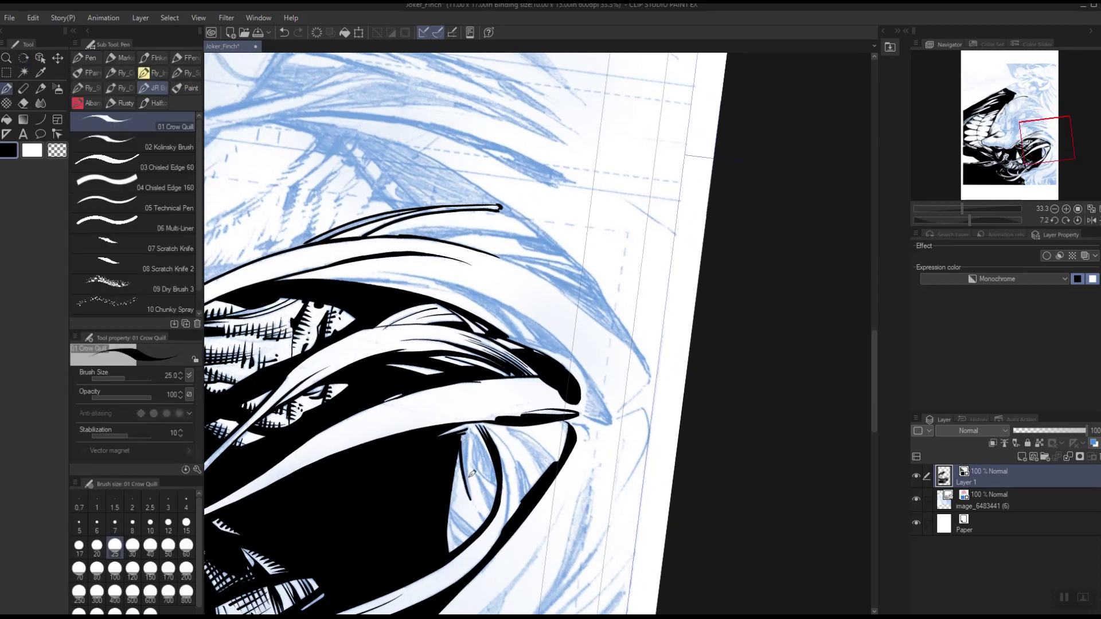
left_click_drag(475, 497, 471, 428)
key("ctrl+z")
left_click_drag(473, 485, 469, 432)
left_click(7, 119)
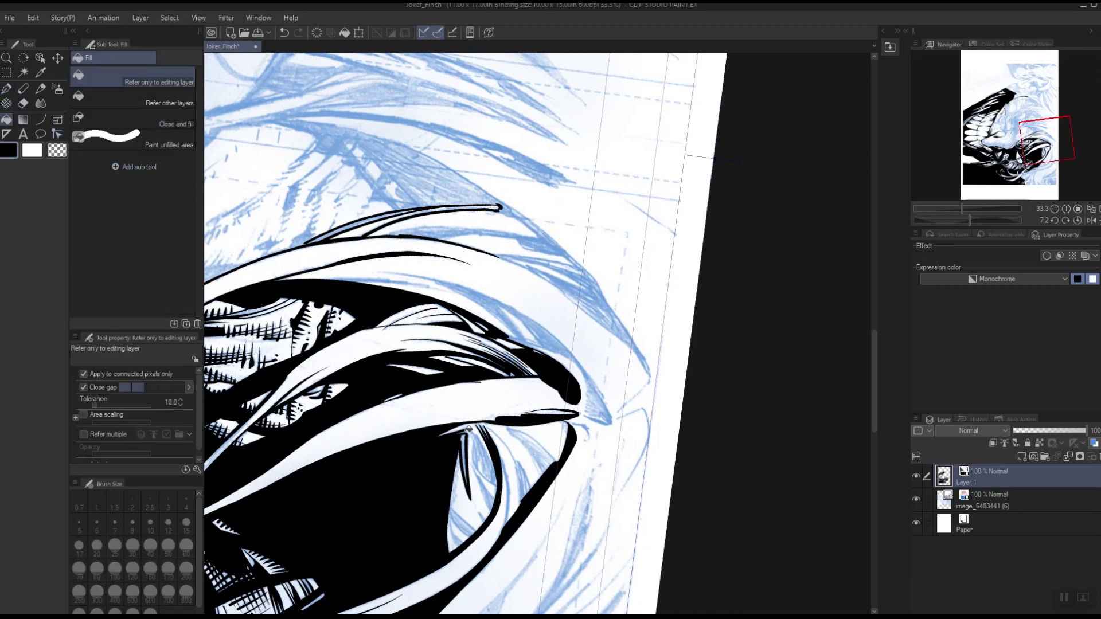
left_click(469, 441)
left_click(6, 89)
Ink feathering strokes along the edge of the blue patch beside the large black shadow and fill the enclosed sliver black
key("shift+space")
left_click_drag(714, 459, 516, 244)
key("space")
mouse_move(784, 335)
left_mouse_down()
mouse_move(746, 330)
mouse_move(652, 461)
mouse_move(550, 419)
mouse_move(550, 402)
mouse_move(548, 433)
mouse_move(571, 398)
left_mouse_up()
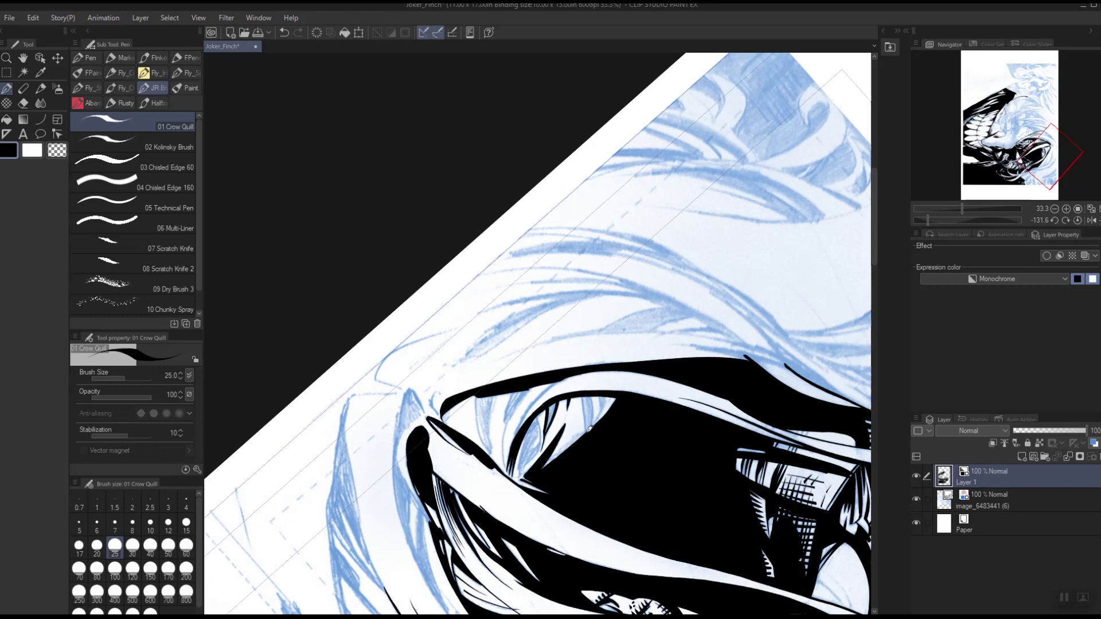
mouse_move(591, 430)
left_mouse_down()
mouse_move(592, 390)
mouse_move(606, 411)
left_mouse_up()
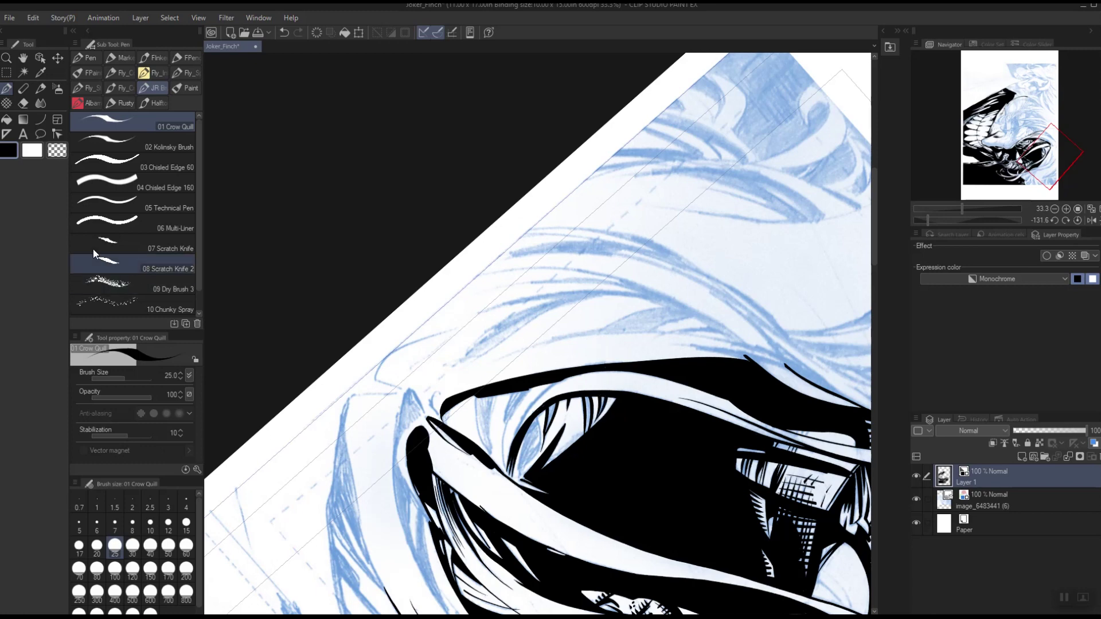
left_click(7, 119)
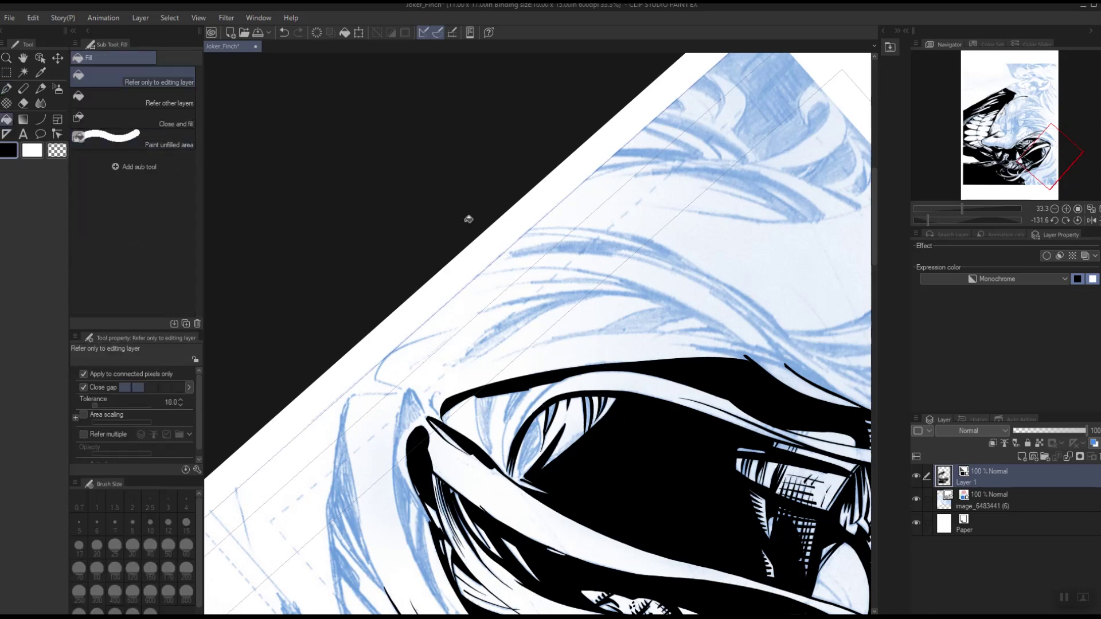
left_click(590, 402)
left_click(6, 89)
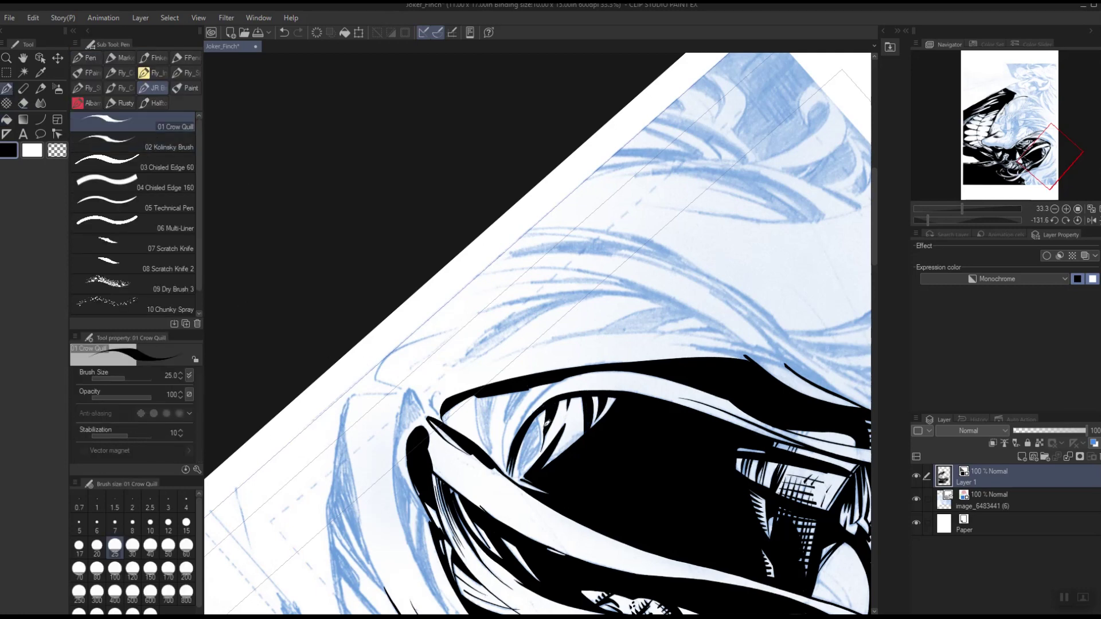
Hatch the small oval gap in the hair inside the curved lock with fine lines following its curve
key("shift+space")
mouse_move(652, 439)
left_mouse_down()
mouse_move(591, 461)
mouse_move(589, 442)
left_mouse_up()
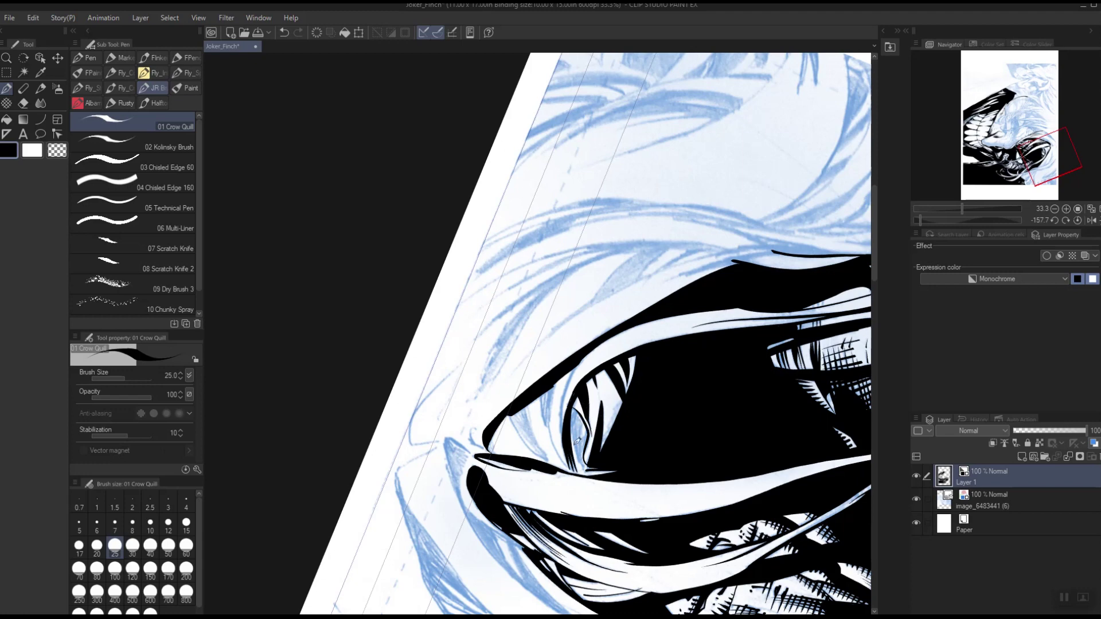
left_click_drag(581, 456, 577, 409)
left_click_drag(582, 448, 578, 411)
key("ctrl+z")
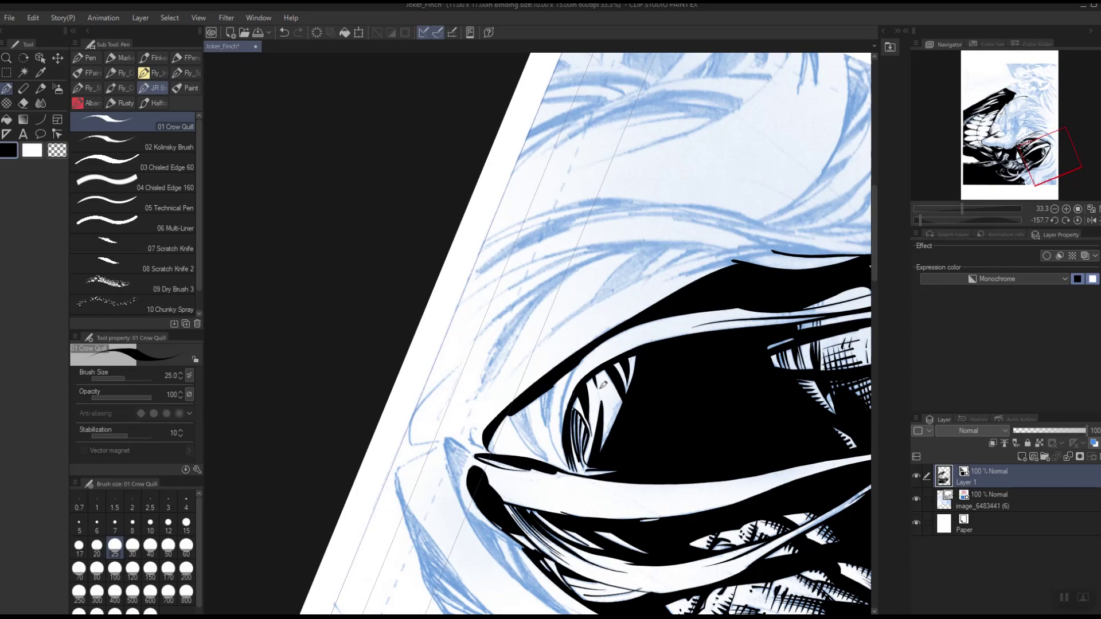
Ink the first curved strand lines in the pencilled area between the hatched oval and the outer hair contour
key("space")
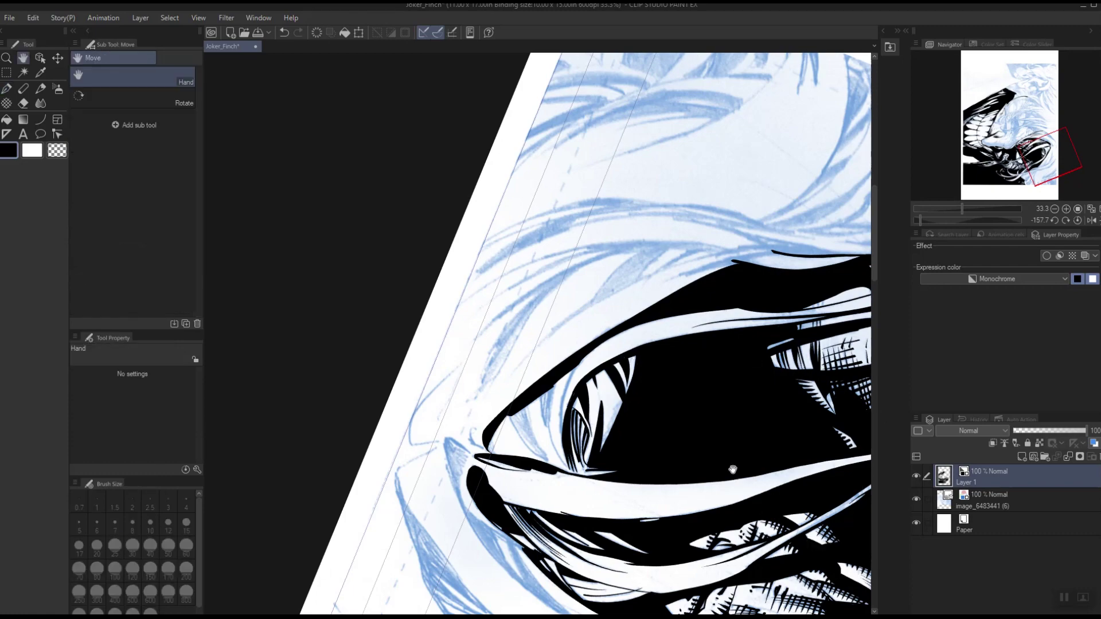
left_click_drag(711, 377, 762, 377)
key("shift+space")
left_click_drag(758, 286, 400, 393)
key("space")
left_click_drag(603, 324, 572, 484)
left_click_drag(413, 501, 414, 416)
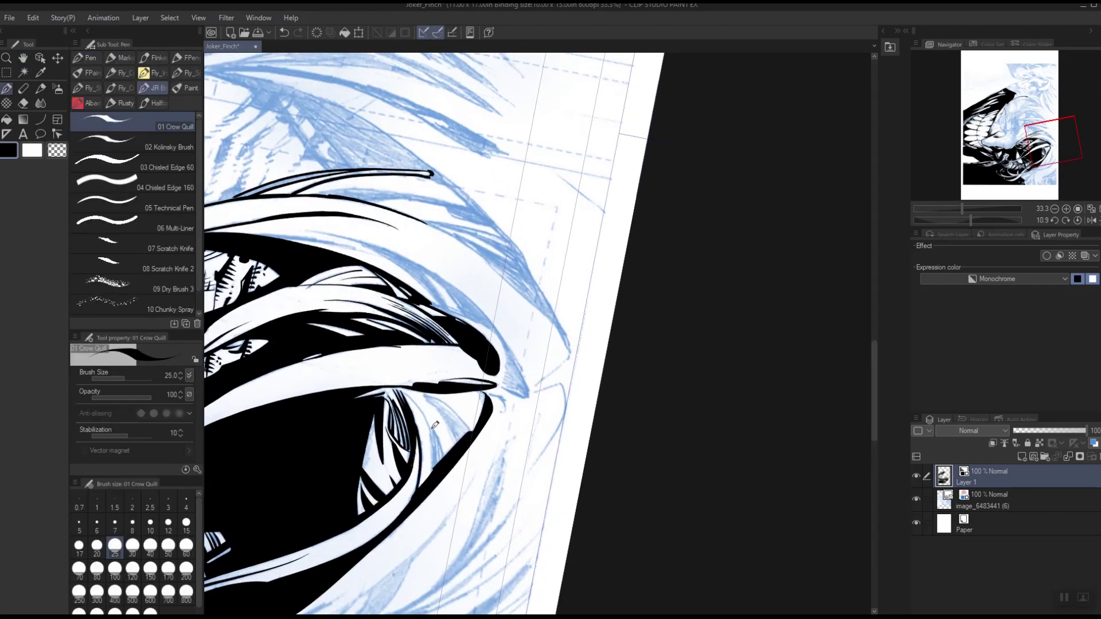
left_click_drag(510, 489, 486, 250)
key("space")
left_click_drag(659, 357, 609, 531)
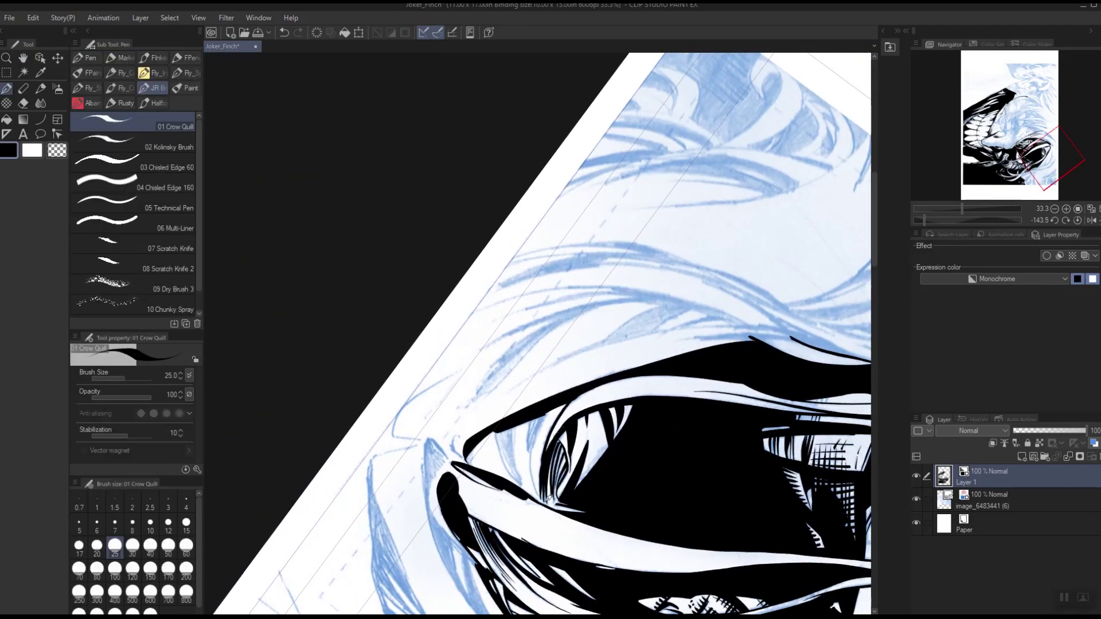
mouse_move(544, 494)
left_mouse_down()
mouse_move(535, 465)
mouse_move(552, 406)
left_mouse_up()
left_click_drag(536, 414, 530, 420)
Ink the remaining strand contour and feather fine lines through the small pencilled triangle near the tip of the hair locks
key("shift+space")
left_click_drag(674, 388, 630, 448)
left_click_drag(454, 454, 446, 398)
left_click_drag(513, 422, 489, 413)
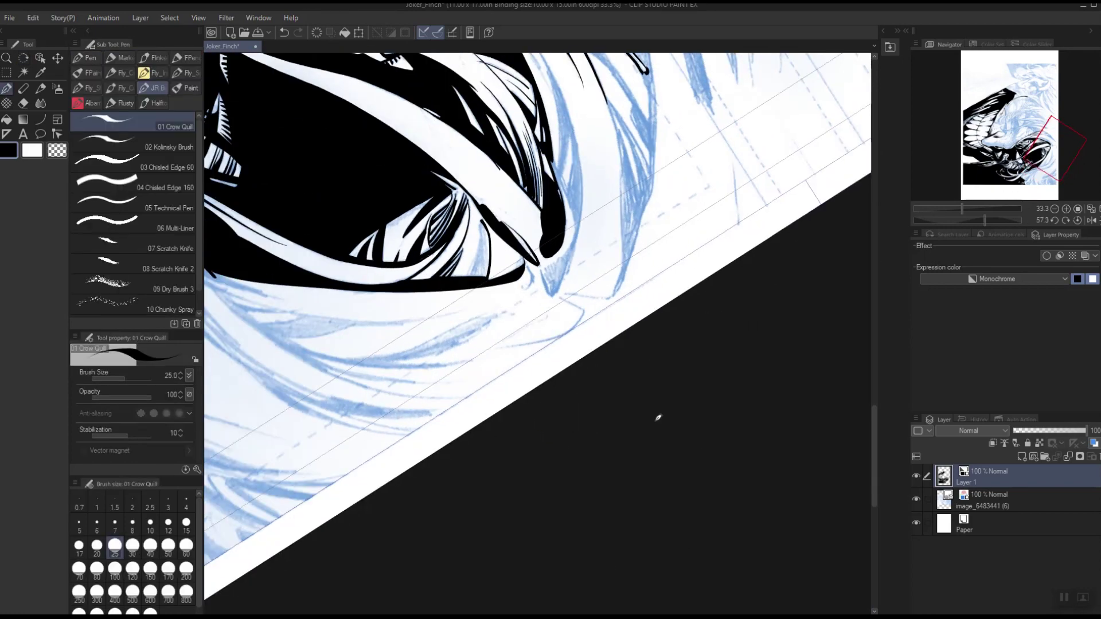
left_click_drag(612, 307, 537, 461)
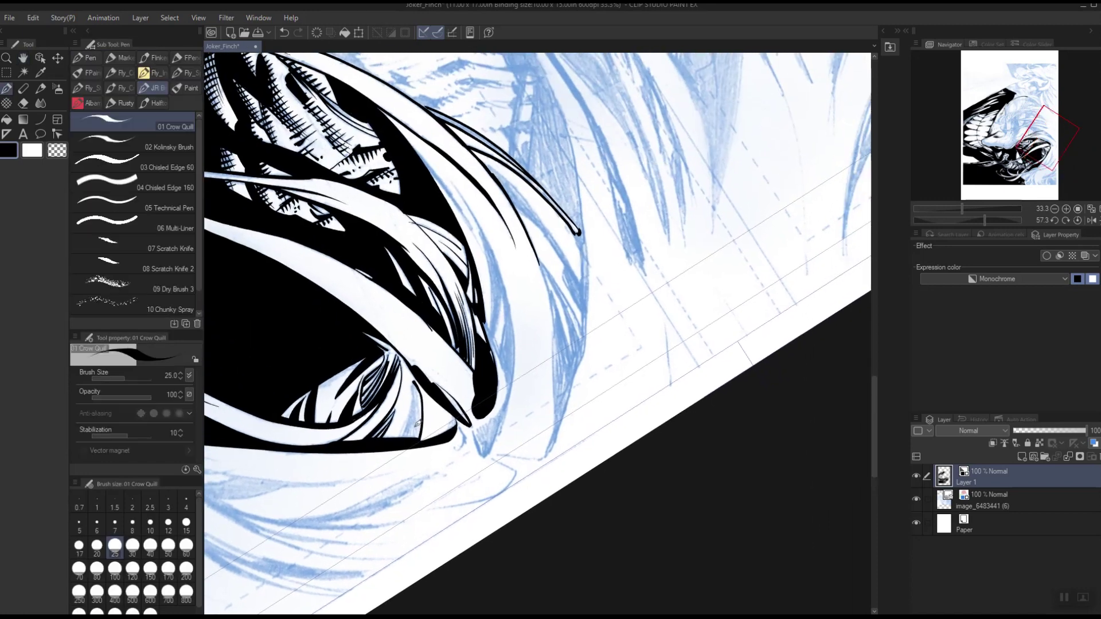
left_click_drag(411, 418, 416, 381)
mouse_move(408, 431)
left_mouse_down()
mouse_move(415, 385)
mouse_move(414, 436)
mouse_move(418, 382)
left_mouse_up()
left_click_drag(418, 436, 419, 379)
left_click_drag(423, 425, 419, 385)
left_click_drag(423, 436, 425, 403)
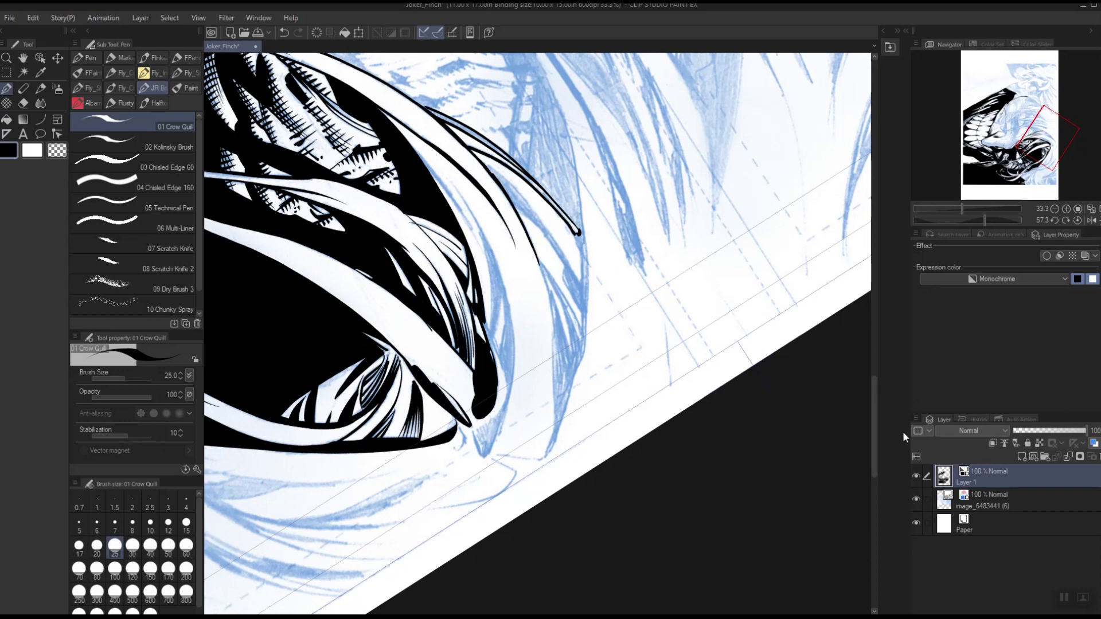
Review the whole page with the face upright and save the file
left_click(1076, 221)
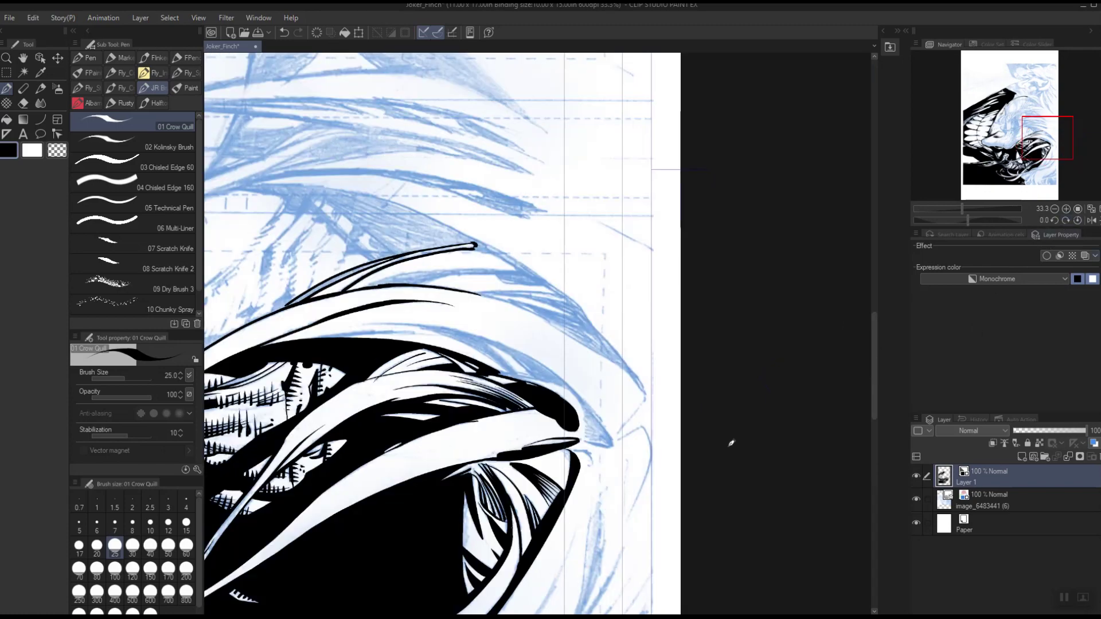
left_click(1054, 220)
left_click(1054, 220)
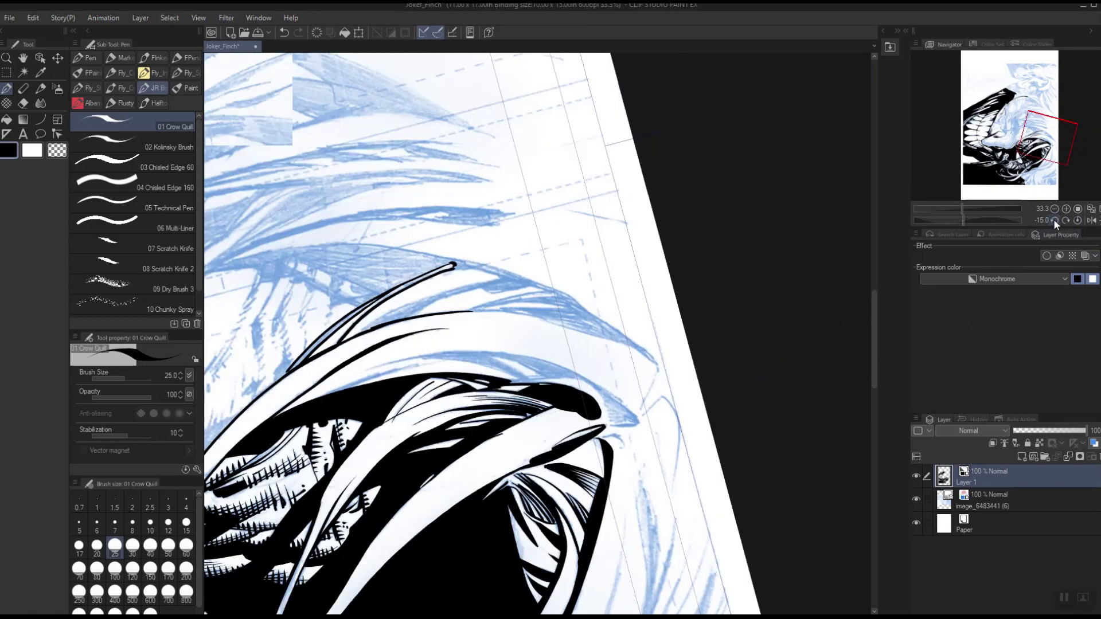
left_click(1054, 221)
left_click(1054, 221)
left_click(1054, 220)
left_click(1054, 220)
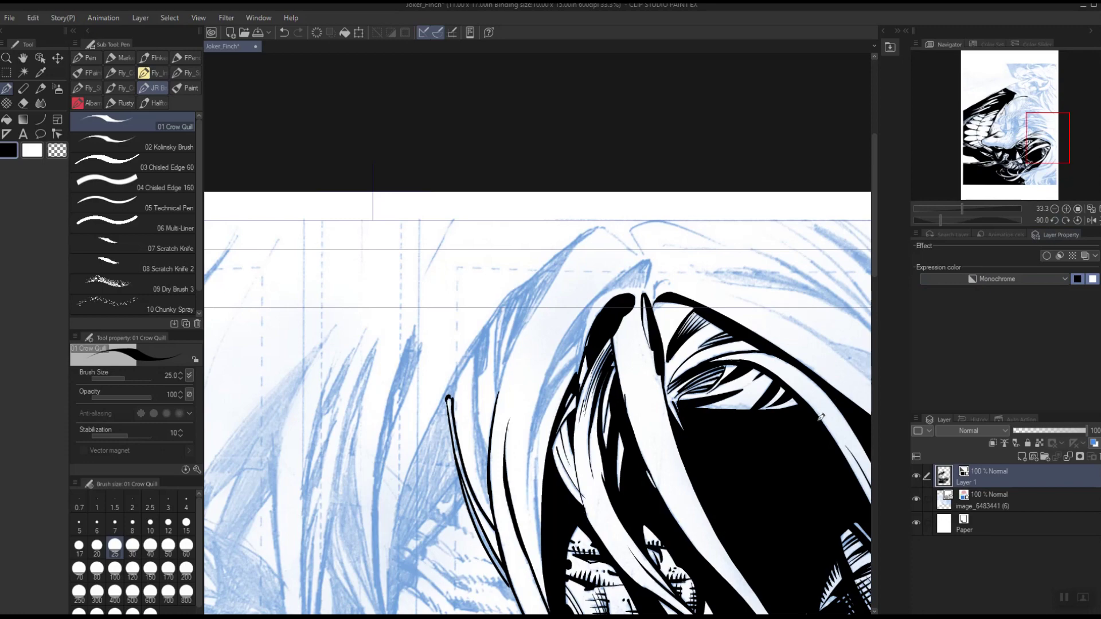
scroll(820, 417, "down", 3)
key("space")
left_click_drag(824, 508, 572, 286)
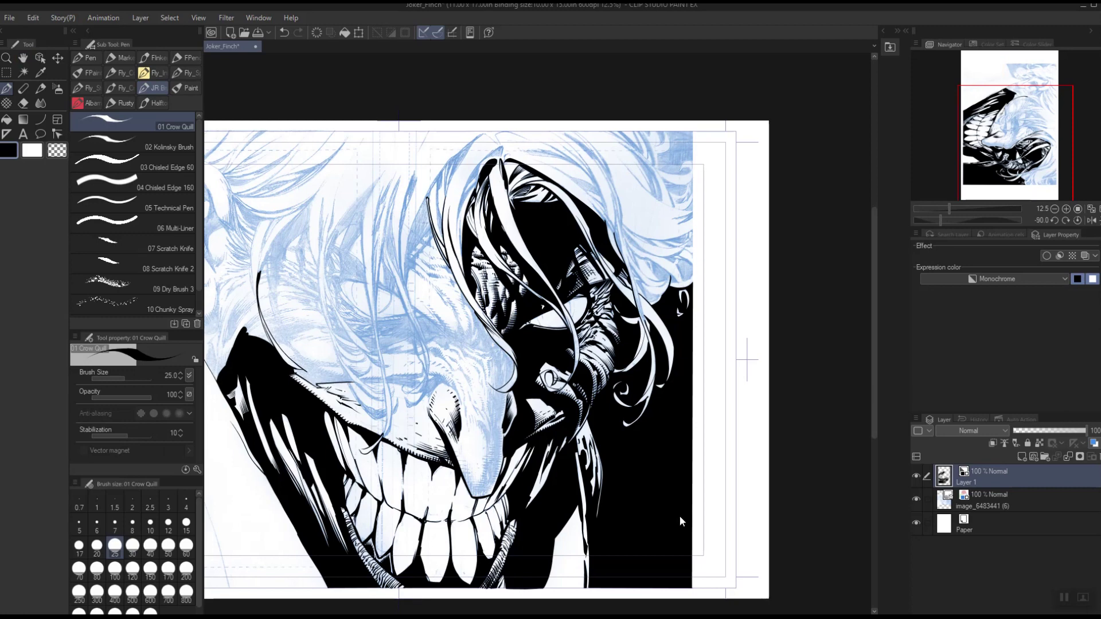
key("ctrl+s")
Ink the long outer contour of the blue-shaded gap beside the black hair mass up to its pointed tip, thickening the line near the tip
scroll(628, 399, "up", 3)
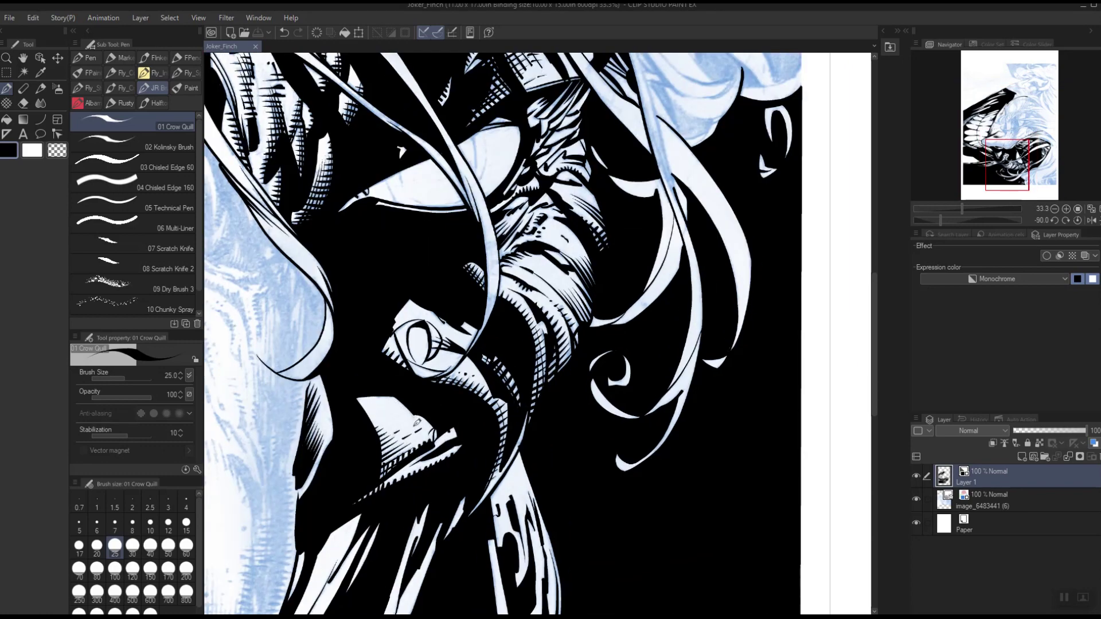
key("space")
left_click_drag(344, 241, 713, 509)
left_click_drag(643, 245, 646, 423)
key("shift+space")
left_click_drag(656, 349, 656, 325)
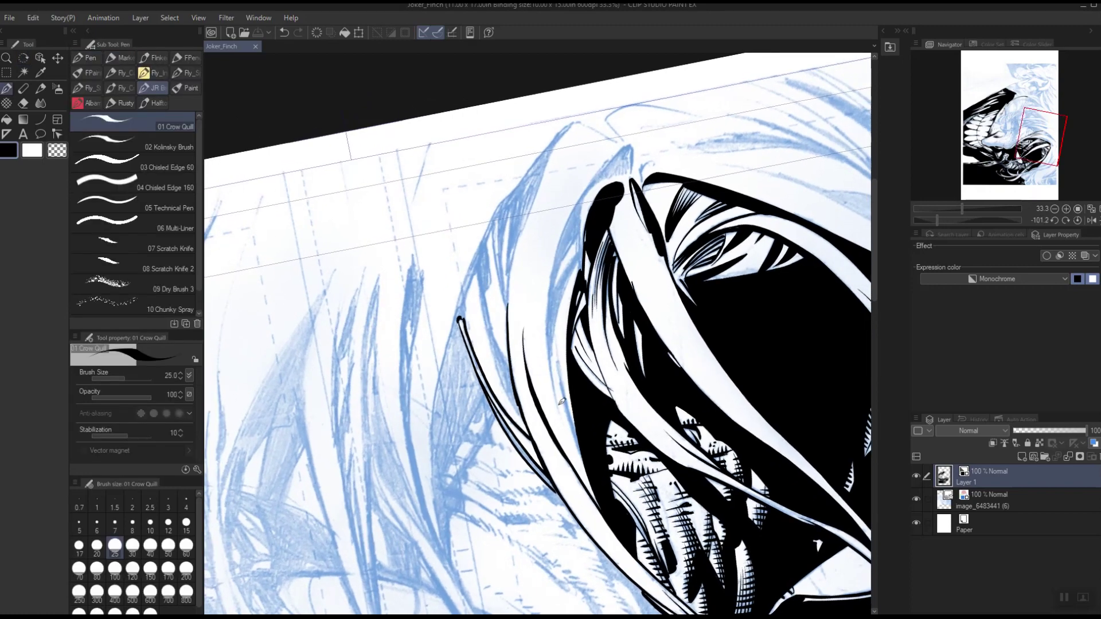
mouse_move(566, 422)
left_mouse_down()
mouse_move(555, 269)
mouse_move(570, 220)
mouse_move(630, 143)
left_mouse_up()
left_click_drag(590, 190, 631, 141)
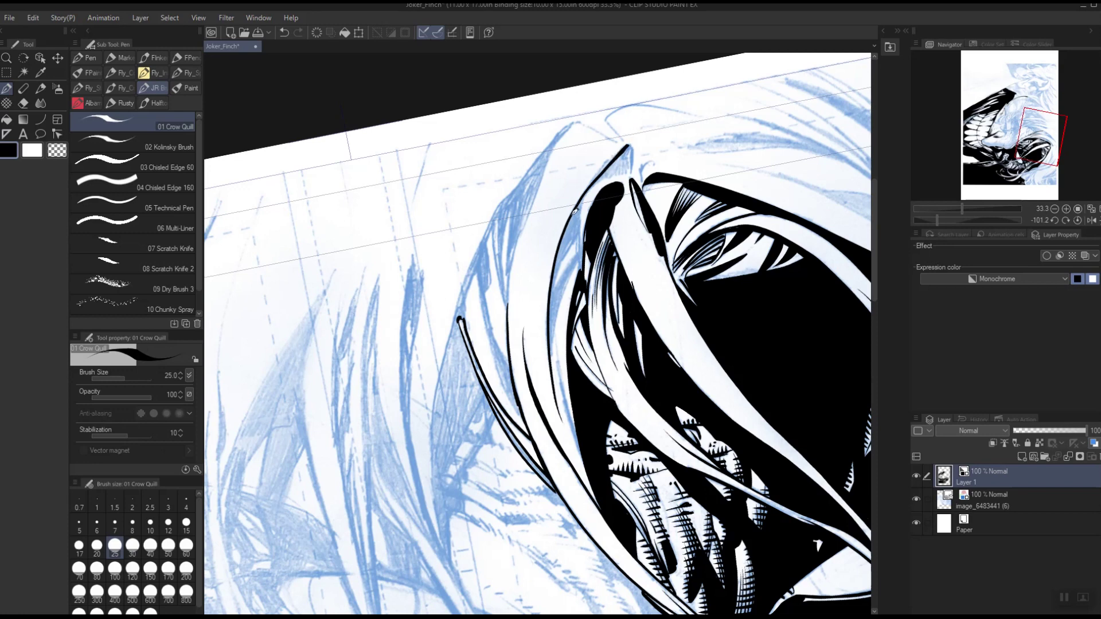
left_click_drag(587, 191, 618, 149)
Ink tapered strokes inside the blue-shaded gap beside the black hair mass and fill the enclosed areas black
left_click_drag(554, 351, 584, 251)
mouse_move(596, 181)
left_mouse_down()
mouse_move(583, 214)
mouse_move(587, 260)
left_mouse_up()
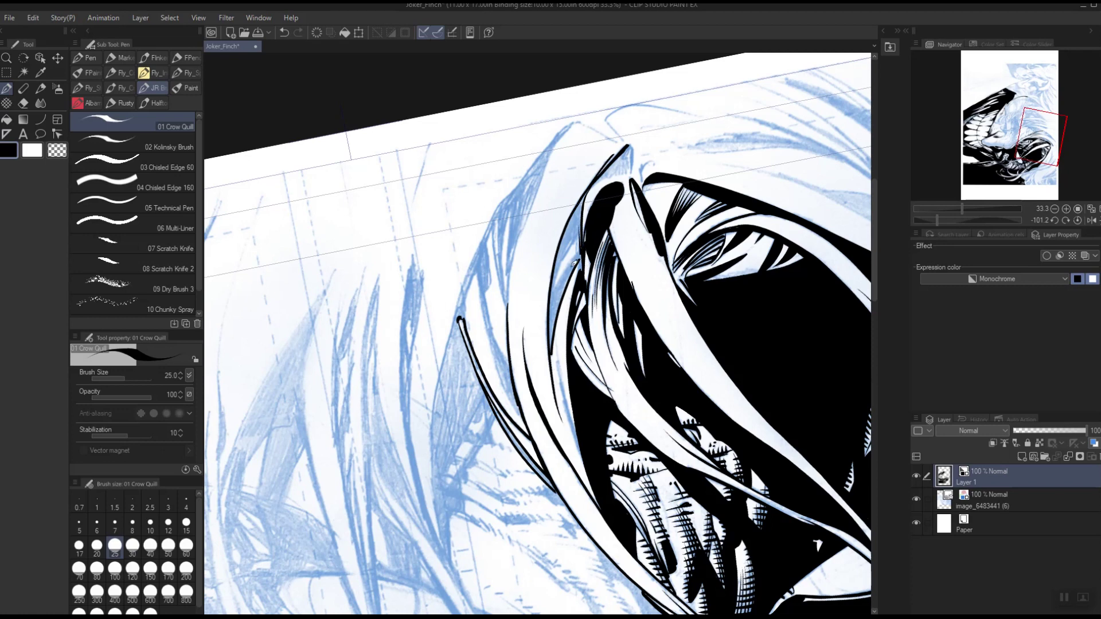
left_click_drag(559, 283, 584, 248)
mouse_move(559, 285)
left_mouse_down()
mouse_move(584, 230)
mouse_move(578, 236)
left_mouse_up()
left_click(6, 120)
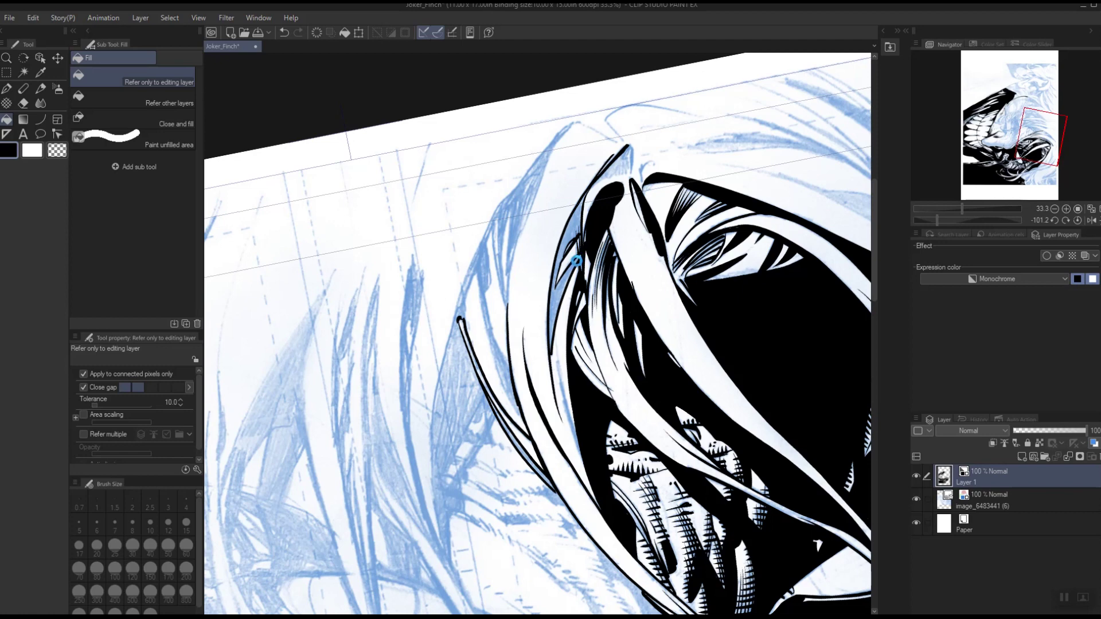
left_click(583, 256)
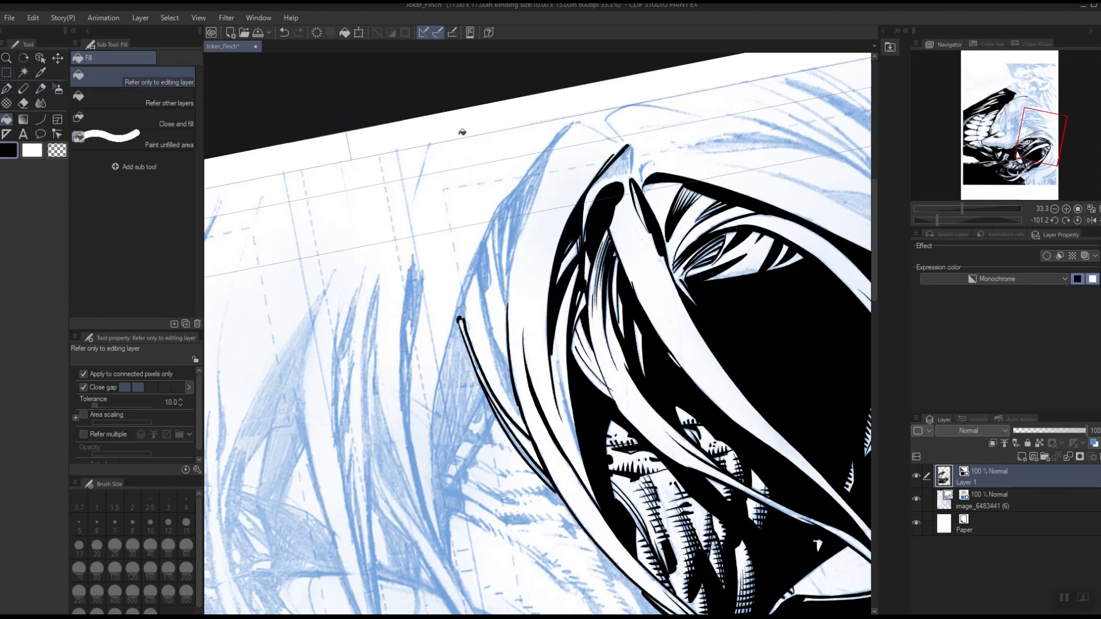
Ink the edges of the small pointed hair tip above the rounded black end of the lock
key("p")
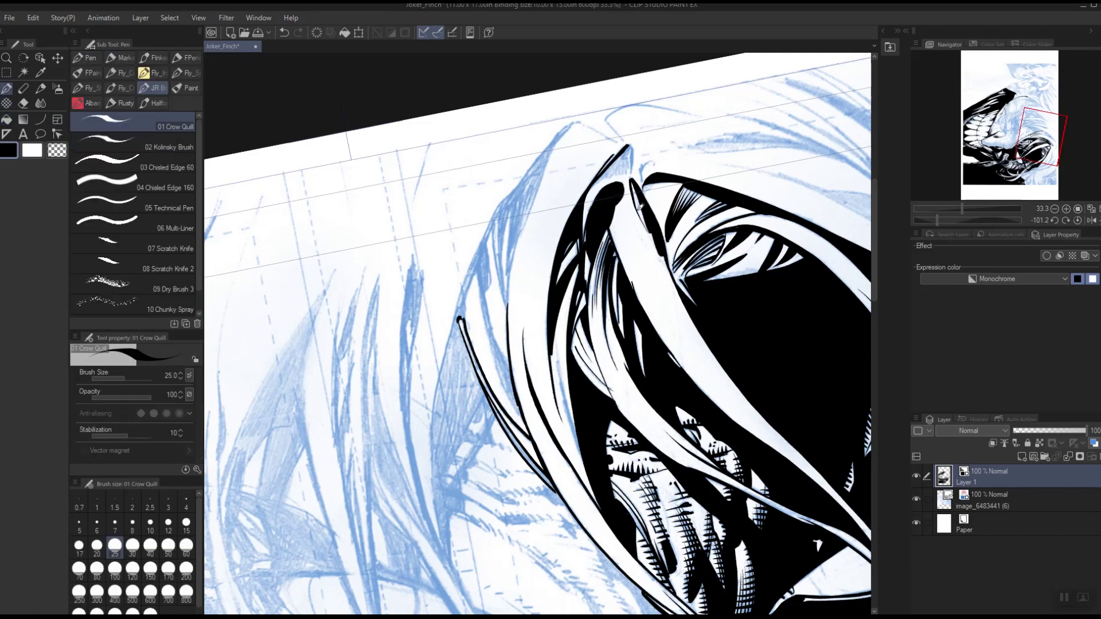
key("space")
left_click_drag(685, 222, 612, 363)
key("shift+space")
mouse_move(687, 324)
left_mouse_down()
mouse_move(660, 273)
mouse_move(611, 245)
left_mouse_up()
left_click_drag(516, 351, 518, 289)
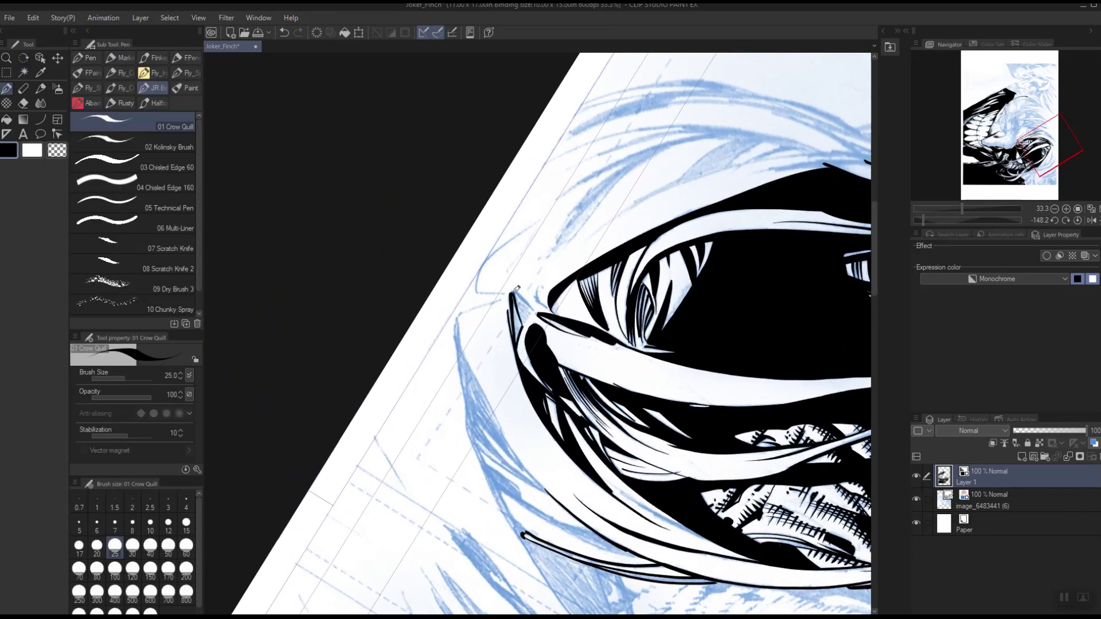
Feather the inside of the small pointed hair tip with short strokes and fill its shadow black
key("shift+space")
left_click_drag(619, 242, 658, 361)
left_click_drag(556, 316, 561, 294)
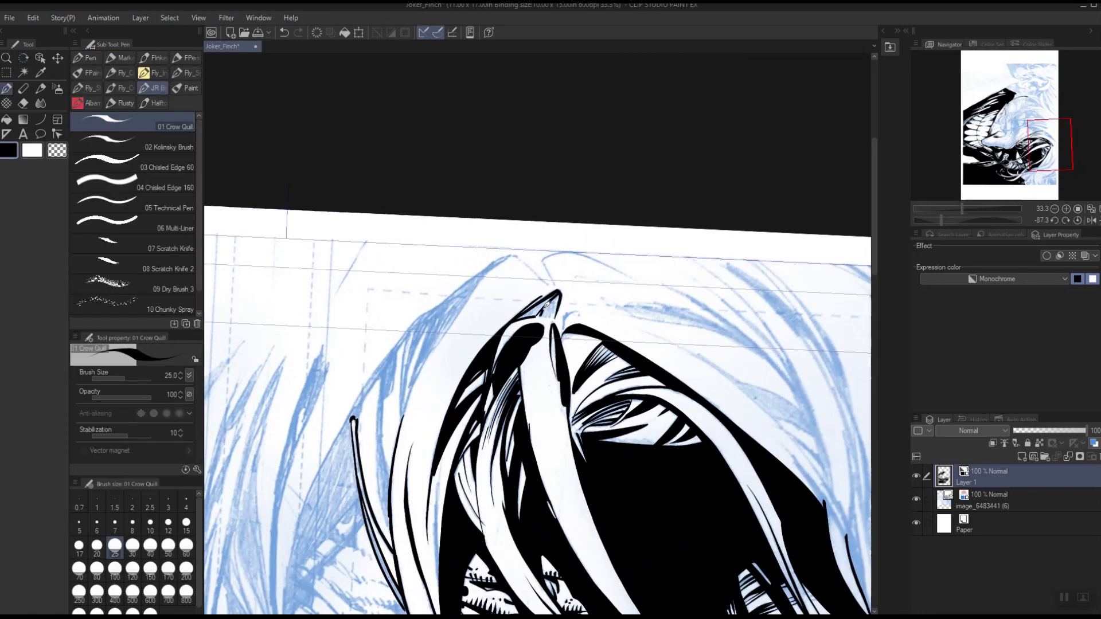
left_click_drag(548, 316, 560, 293)
key("g")
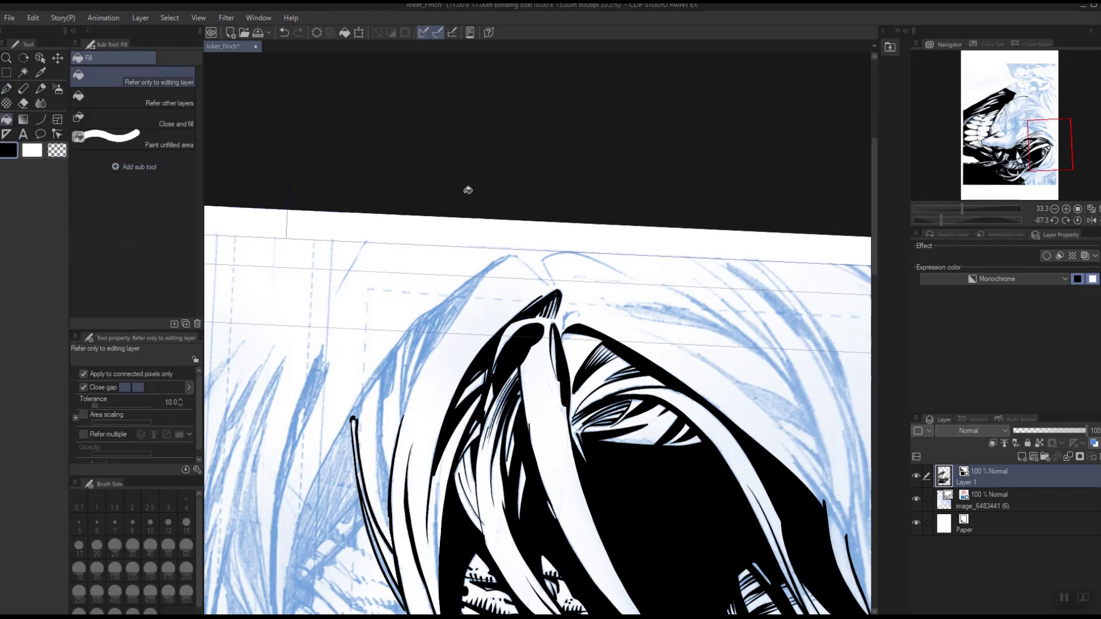
Ink fine tapered strand lines inside the long white hair lock that curves around the hatched cheek wrinkles
left_click(6, 87)
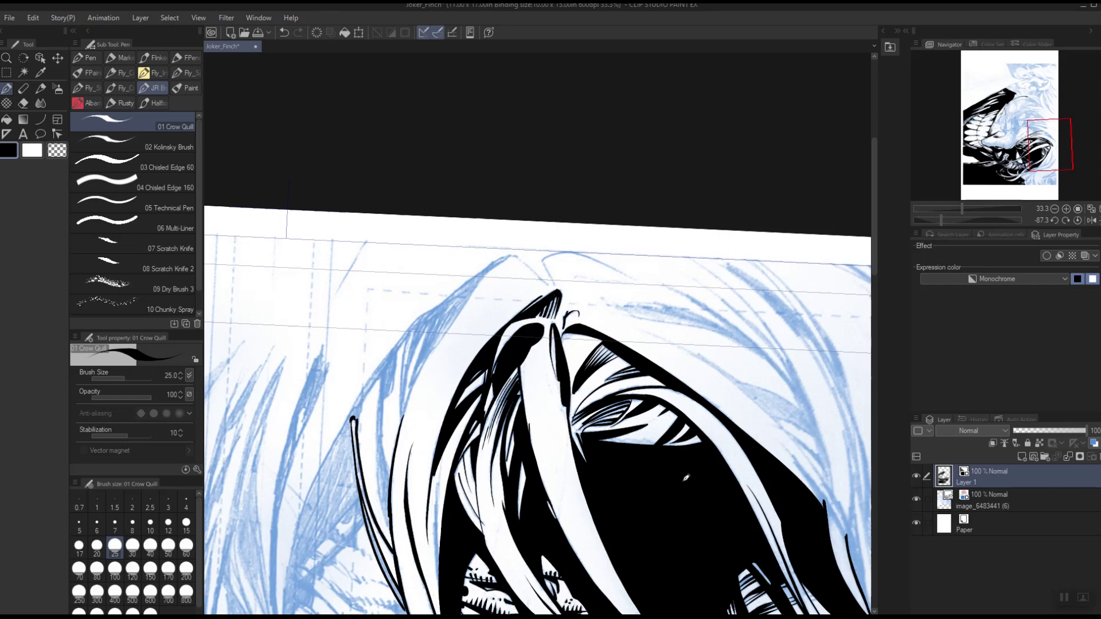
mouse_move(685, 512)
left_mouse_down()
mouse_move(681, 467)
mouse_move(698, 423)
left_mouse_up()
mouse_move(659, 467)
left_mouse_down()
mouse_move(688, 409)
mouse_move(693, 419)
mouse_move(730, 369)
mouse_move(711, 337)
left_mouse_up()
key("shift+space")
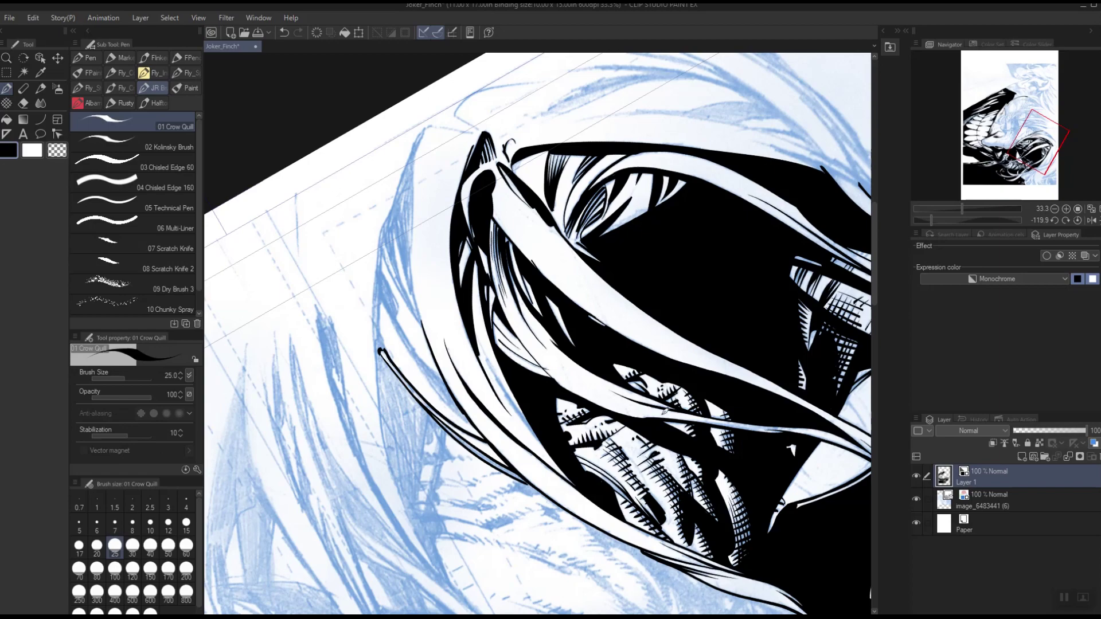
key("space")
left_click_drag(705, 464, 662, 315)
key("shift+space")
left_click_drag(687, 414, 504, 229)
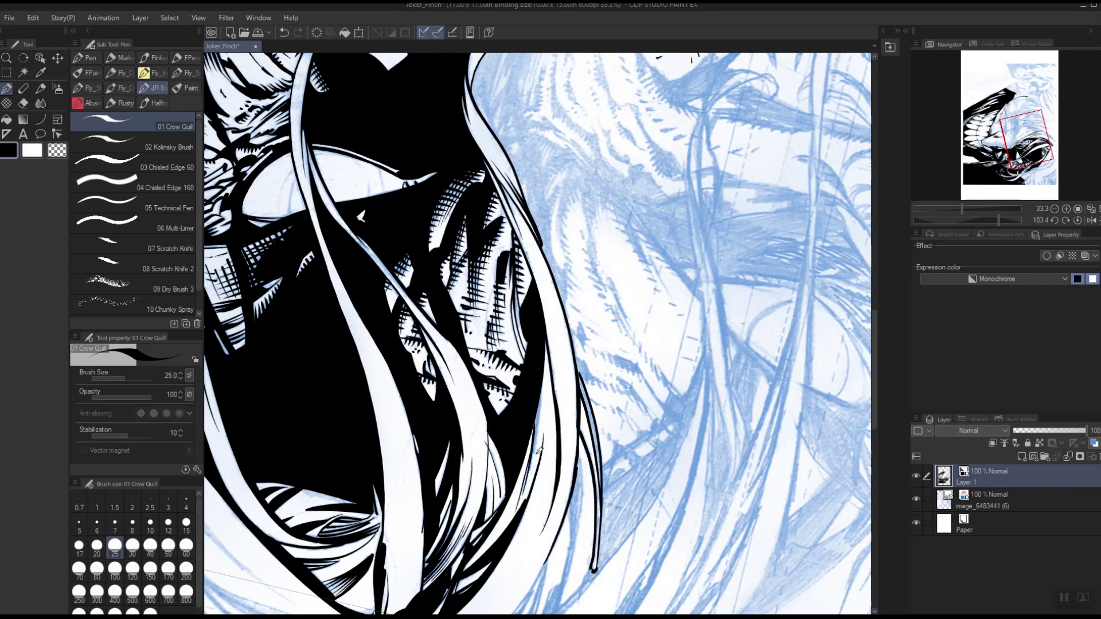
left_click_drag(531, 475, 544, 379)
left_click_drag(538, 453, 547, 347)
key("space")
left_click_drag(758, 439, 775, 368)
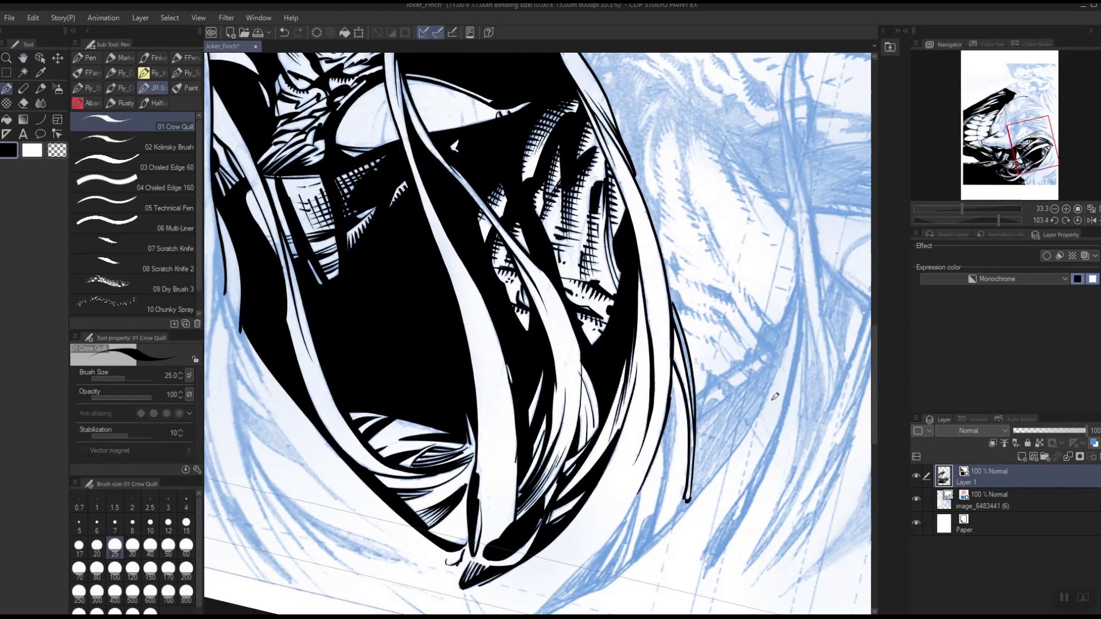
Ink narrow jagged shadow strokes inside the hair curl beside the bridge of the nose
key("space")
left_click_drag(743, 433, 679, 568)
left_click_drag(697, 370, 680, 511)
key("shift+space")
left_click_drag(716, 414, 737, 289)
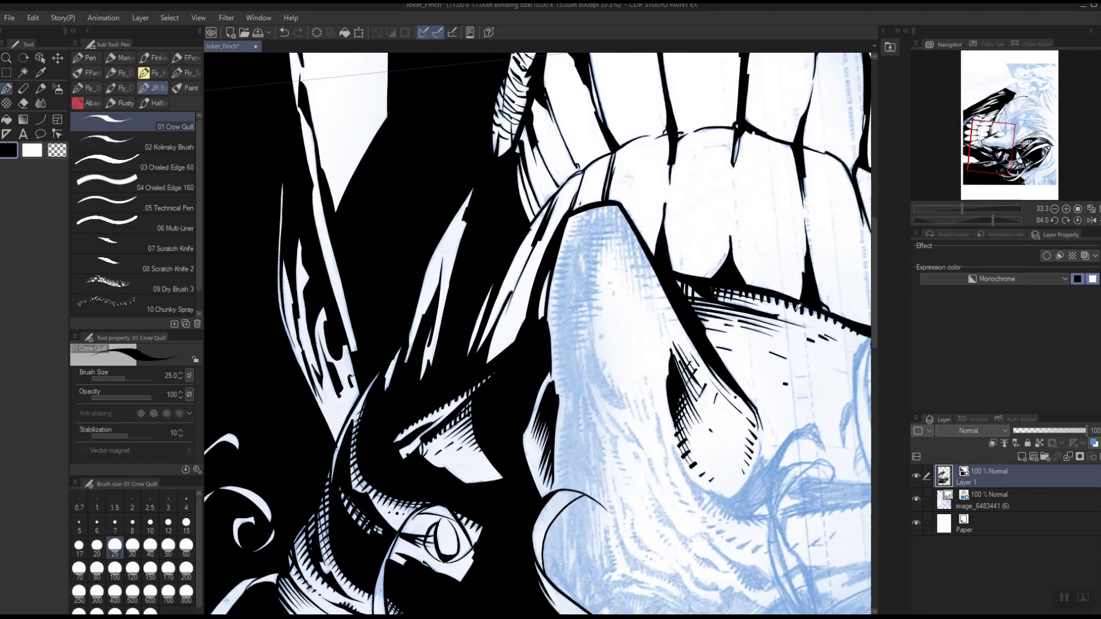
key("space")
left_click_drag(648, 542, 611, 524)
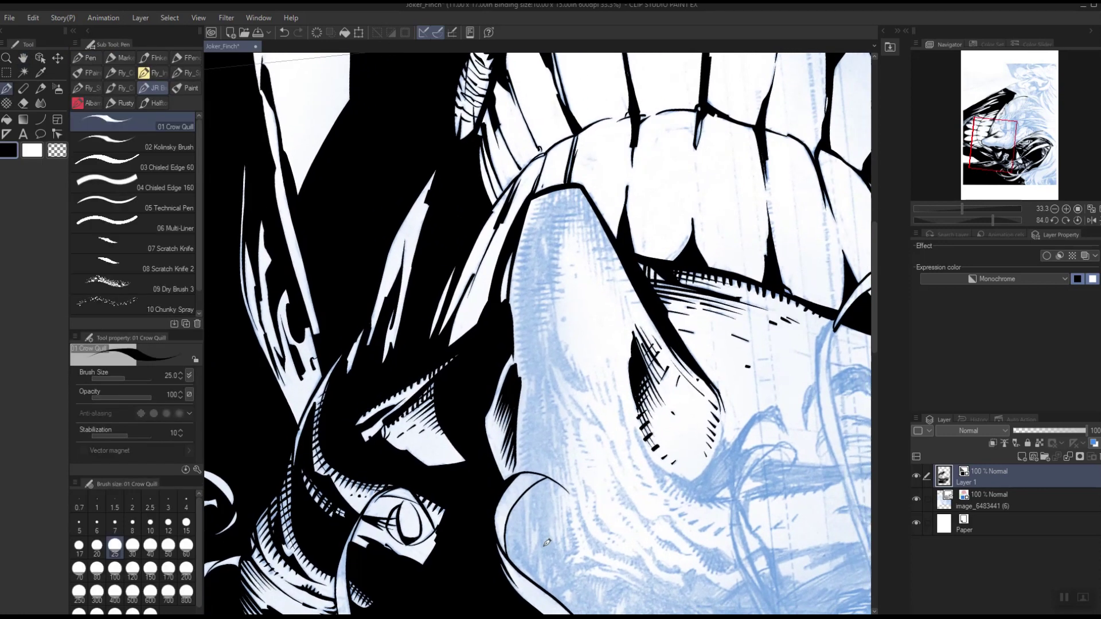
left_click_drag(529, 565, 525, 499)
mouse_move(531, 562)
left_mouse_down()
mouse_move(543, 508)
mouse_move(534, 493)
left_mouse_up()
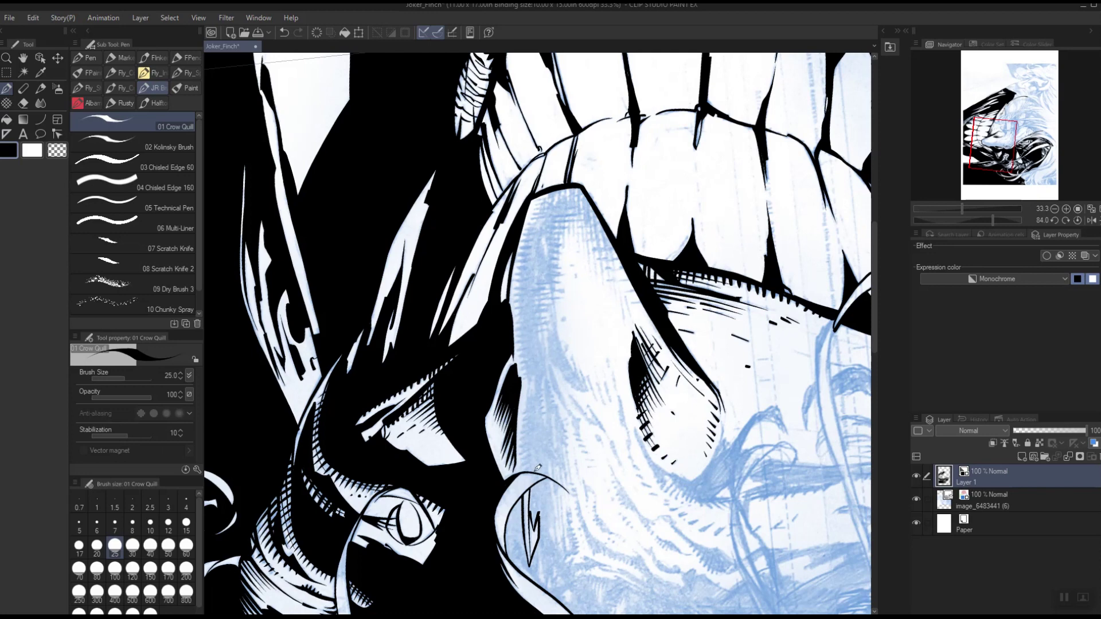
Ink a long contour line along the nose's shaded edge and a narrow sliver mark beside it
mouse_move(532, 429)
left_mouse_down()
mouse_move(539, 364)
mouse_move(534, 388)
mouse_move(524, 266)
mouse_move(535, 218)
left_mouse_up()
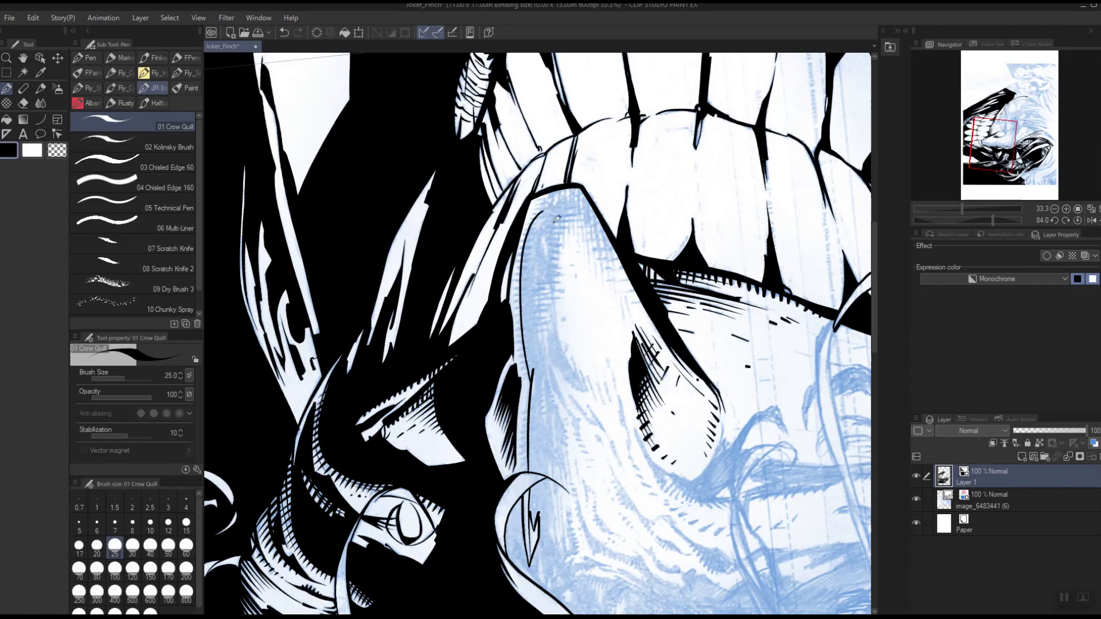
key("space")
left_click_drag(643, 489, 572, 507)
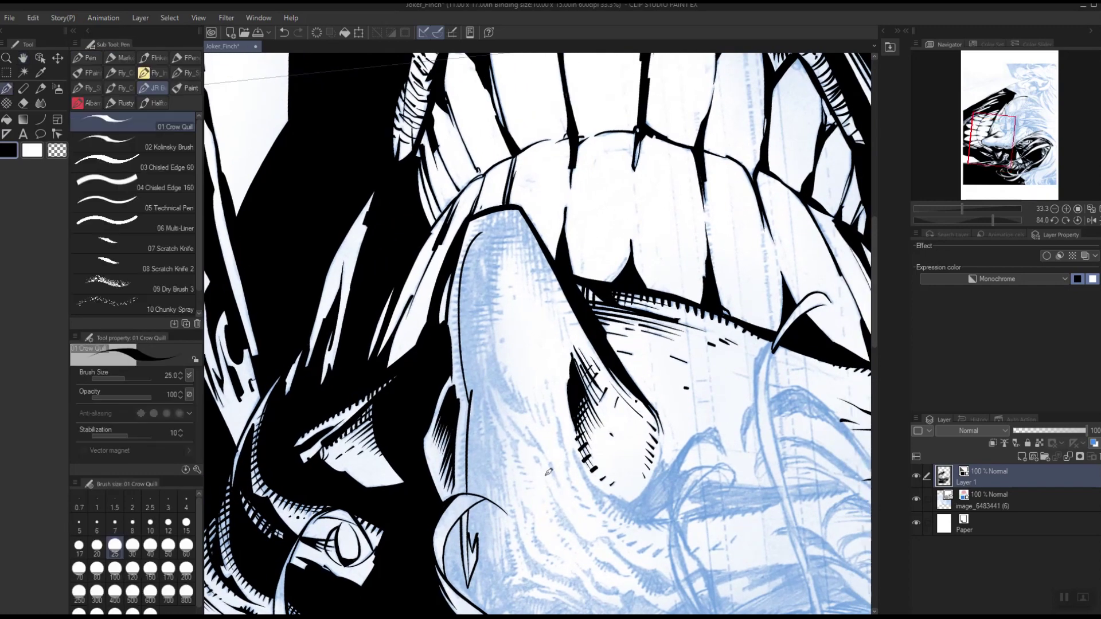
left_click_drag(484, 446, 483, 395)
left_click_drag(483, 448, 486, 394)
left_click_drag(508, 499, 565, 551)
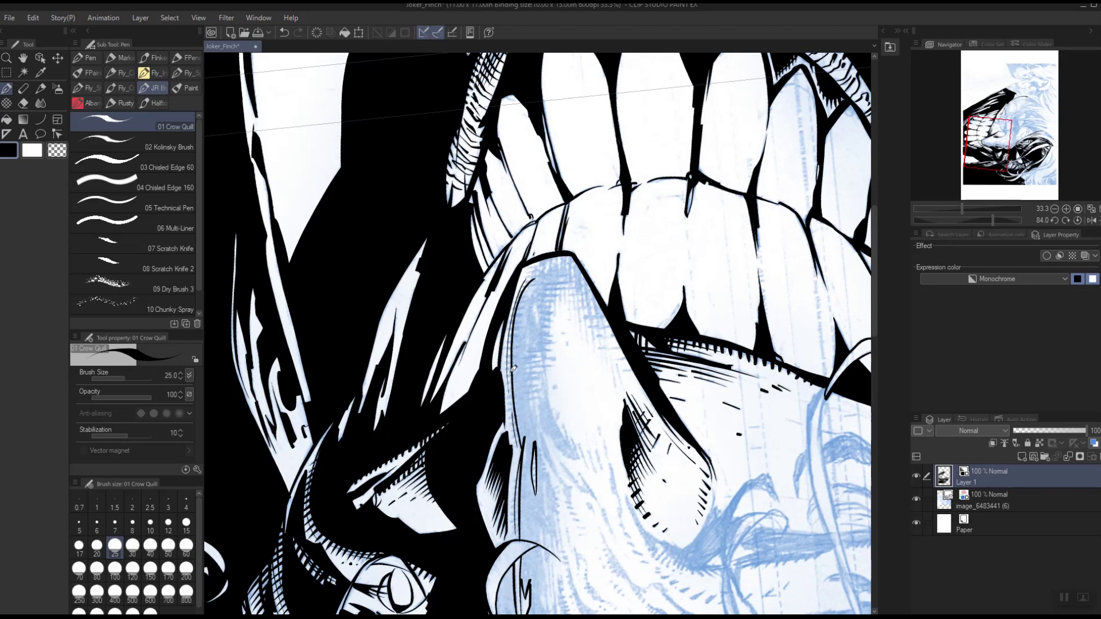
Redraw and extend the inner line that runs parallel to the nose's shaded outline
key("r")
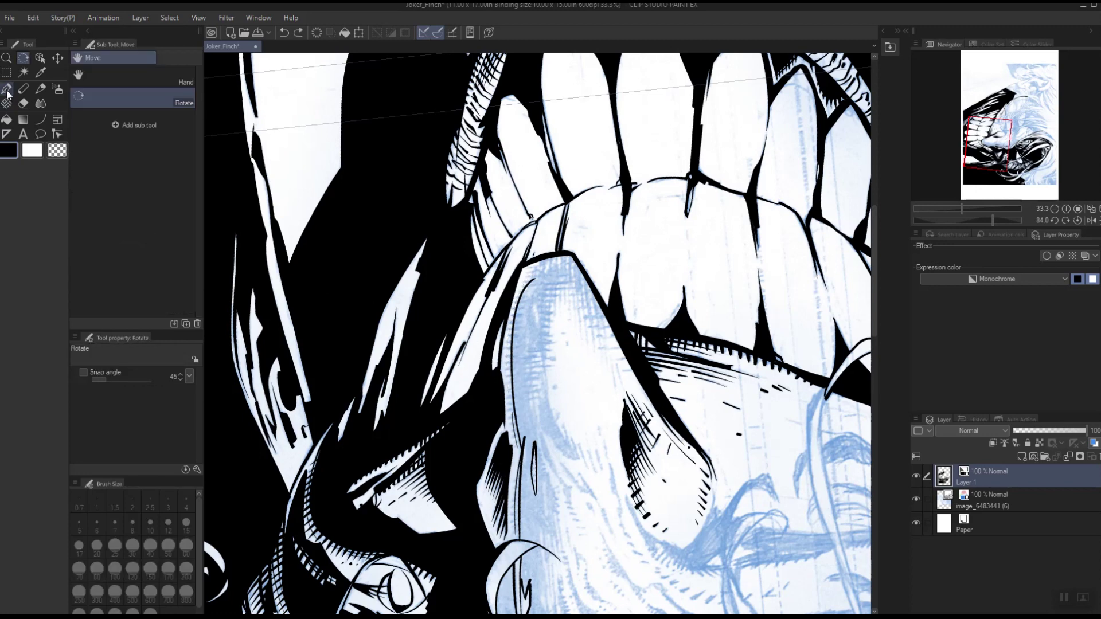
left_click(7, 90)
left_click_drag(513, 393, 514, 321)
key("ctrl+z")
left_click_drag(513, 396, 527, 284)
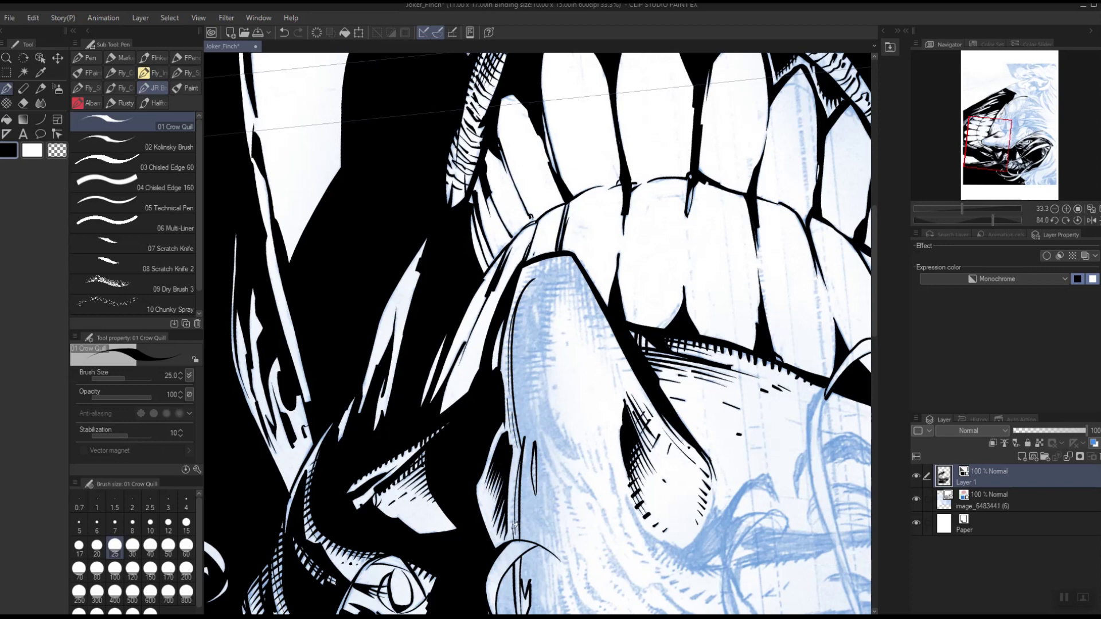
key("r")
key("ctrl+z")
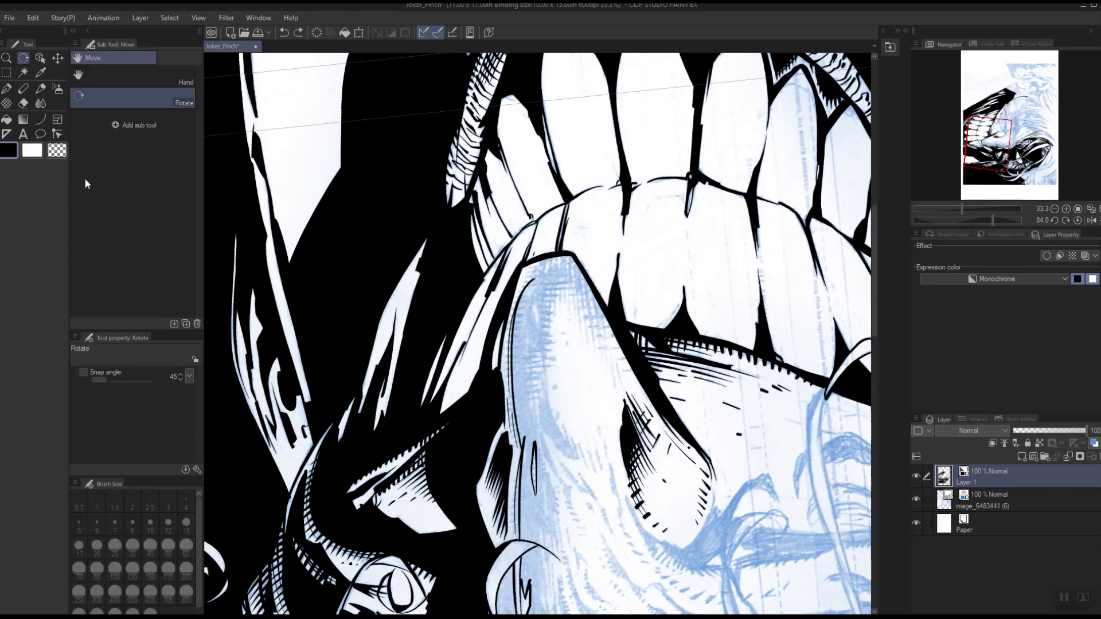
key("p")
left_click_drag(514, 506, 516, 538)
Cross-hatch the narrow band along the nose's shaded edge with short ticks from the hair curl to the tip
key("space")
left_click_drag(657, 497, 559, 415)
key("shift+space")
key("p")
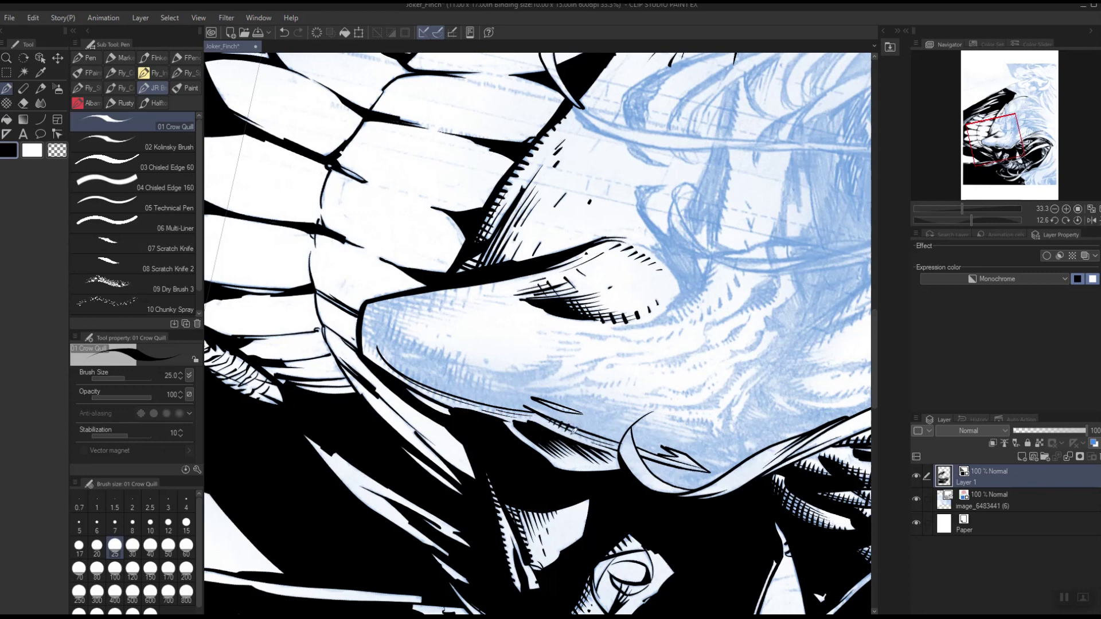
left_click_drag(586, 439, 611, 433)
left_click_drag(393, 365, 418, 377)
mouse_move(423, 393)
left_mouse_down()
mouse_move(427, 382)
mouse_move(441, 401)
mouse_move(474, 395)
left_mouse_up()
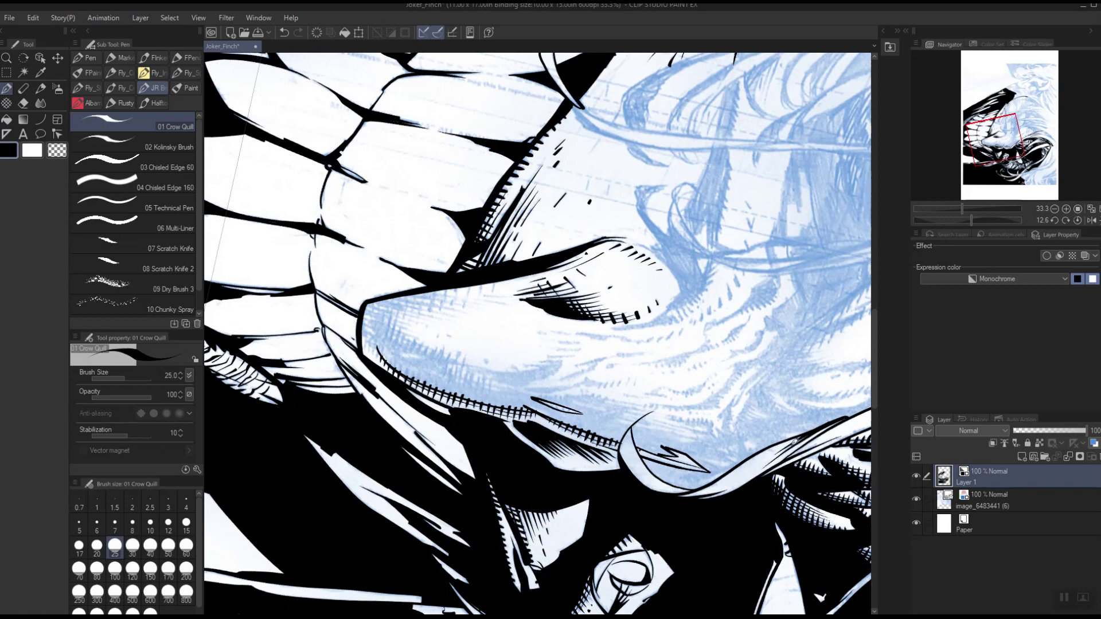
Ink tapered vertical strokes along the blue-shaded bridge of the nose inside the hair curl
key("r")
left_click_drag(771, 465, 470, 460)
key("space")
left_click_drag(409, 499, 418, 424)
key("ctrl+z")
left_click_drag(413, 502, 414, 431)
key("ctrl+z")
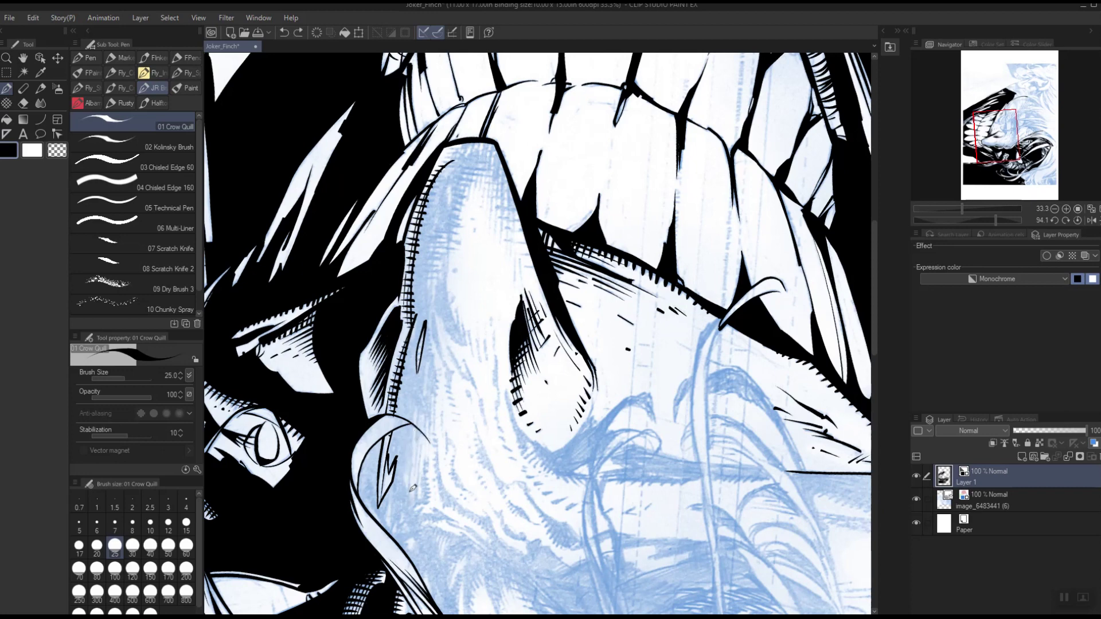
left_click_drag(411, 499, 418, 423)
left_click_drag(408, 499, 408, 443)
Ink a small angular mark on the blue shading where the hair curl narrows
key("h")
left_click_drag(421, 521, 396, 474)
key("p")
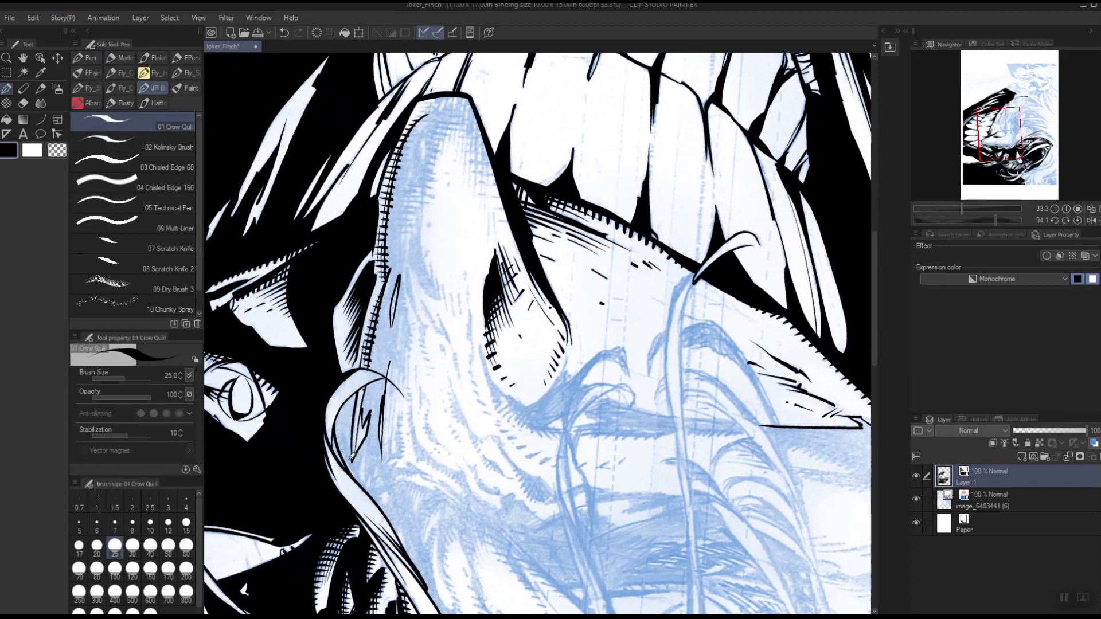
left_click_drag(368, 486, 342, 404)
key("ctrl+z")
scroll(432, 461, "down", 5)
left_click_drag(406, 391, 404, 399)
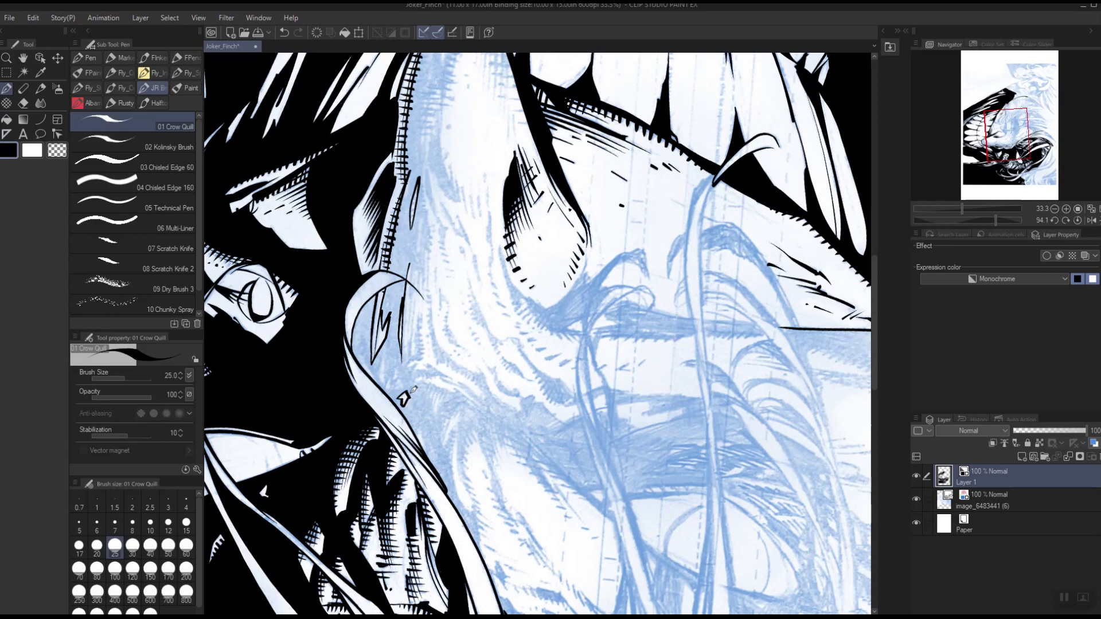
Extend the jagged shadow strokes down the inside of the hair curl and add more small angular marks
mouse_move(387, 348)
left_mouse_down()
mouse_move(389, 384)
mouse_move(380, 385)
mouse_move(399, 374)
mouse_move(395, 389)
left_mouse_up()
left_click_drag(409, 381, 404, 374)
key("h")
left_click_drag(539, 466, 432, 471)
key("p")
left_click_drag(351, 435, 355, 456)
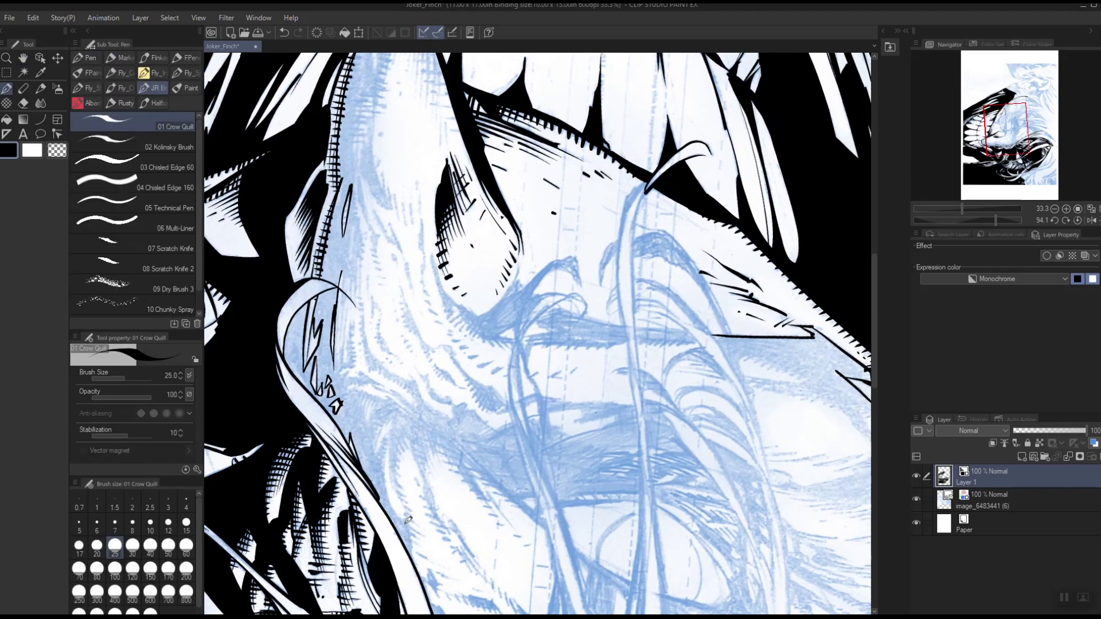
Ink the curved brow contour beside the hair lock and short tapered creases at its end near the nose bridge
mouse_move(409, 518)
left_mouse_down()
mouse_move(387, 490)
mouse_move(365, 389)
left_mouse_up()
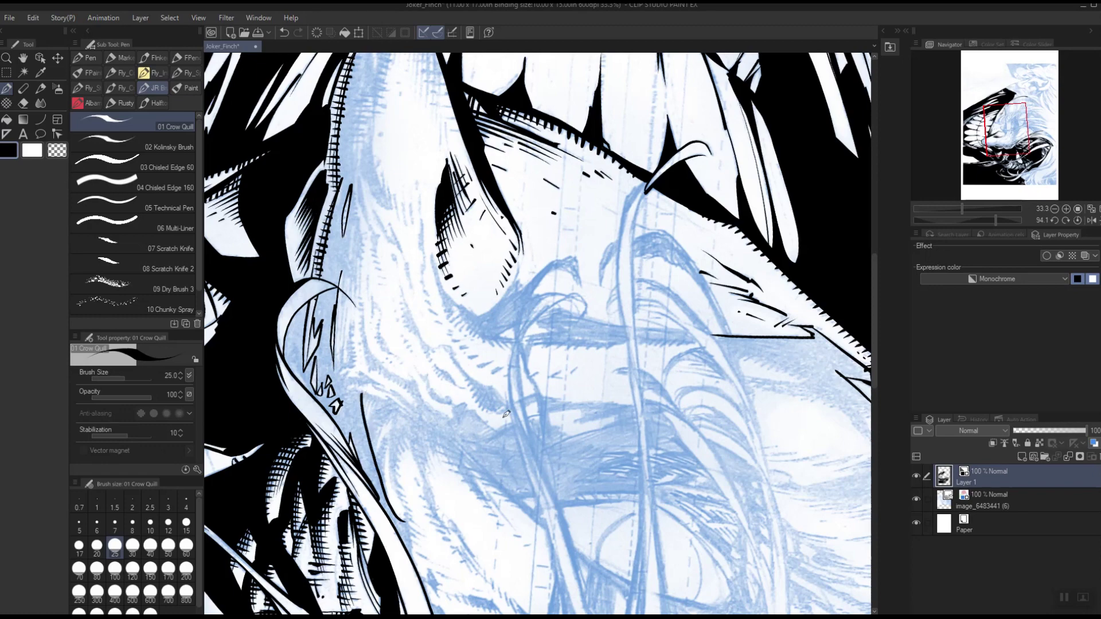
key("h")
left_click_drag(579, 428, 523, 448)
key("r")
key("p")
left_click_drag(387, 347, 378, 311)
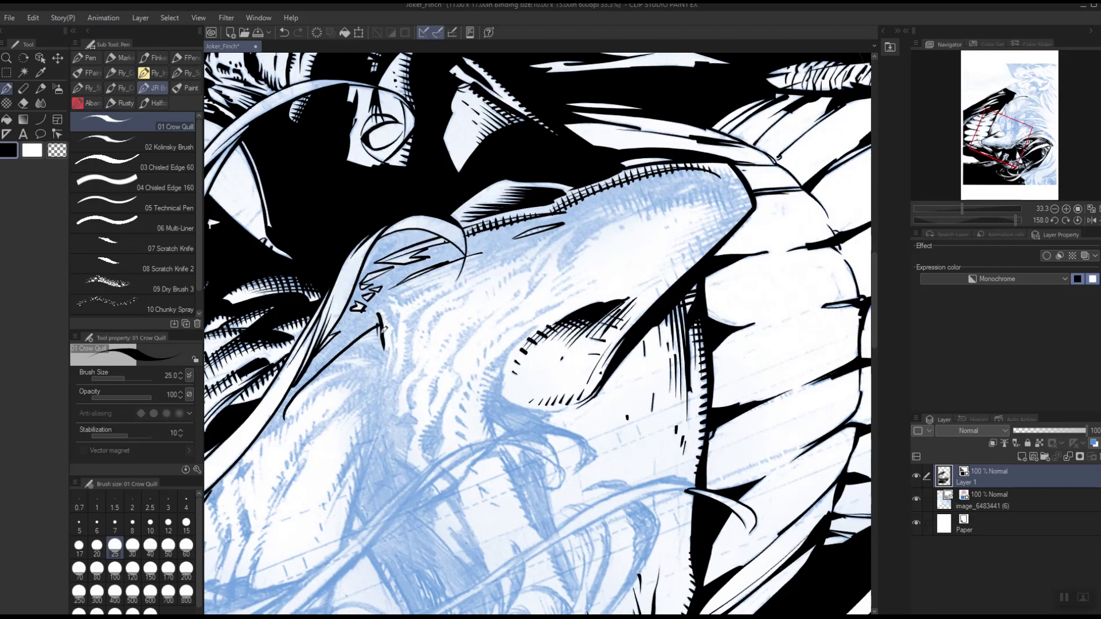
key("ctrl+z")
left_click_drag(379, 344, 379, 323)
key("space")
left_click_drag(446, 372, 421, 475)
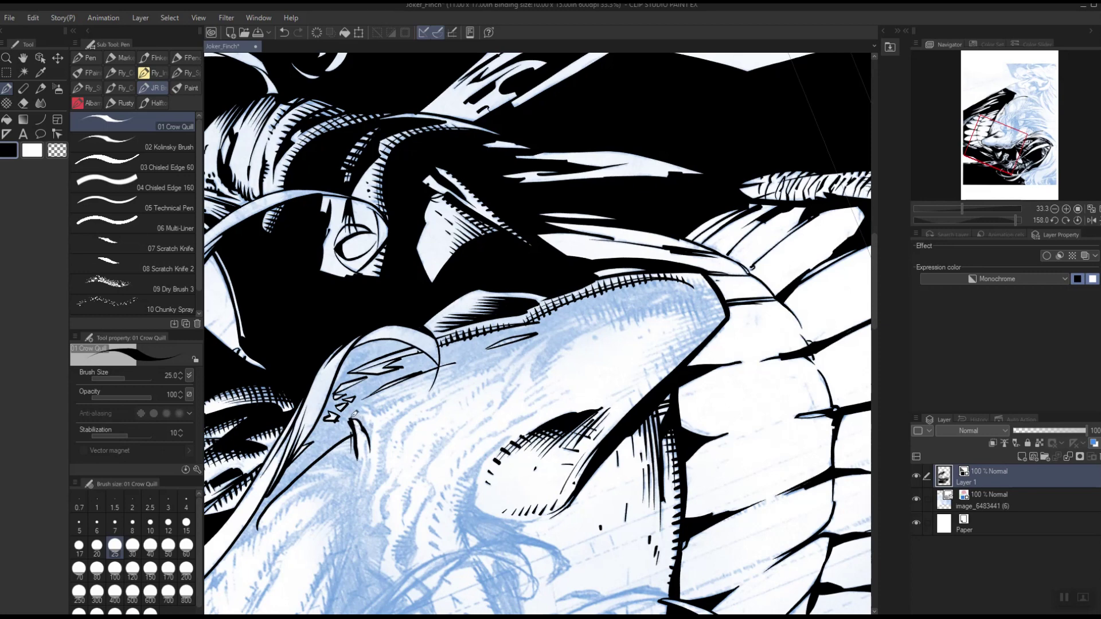
mouse_move(373, 420)
left_mouse_down()
mouse_move(370, 440)
mouse_move(370, 406)
left_mouse_up()
Ink long parallel tapered strokes down the nose bridge along the edge of the shading behind the hair curl
key("space")
left_click_drag(545, 381, 653, 488)
key("shift+space")
left_click_drag(745, 367, 437, 519)
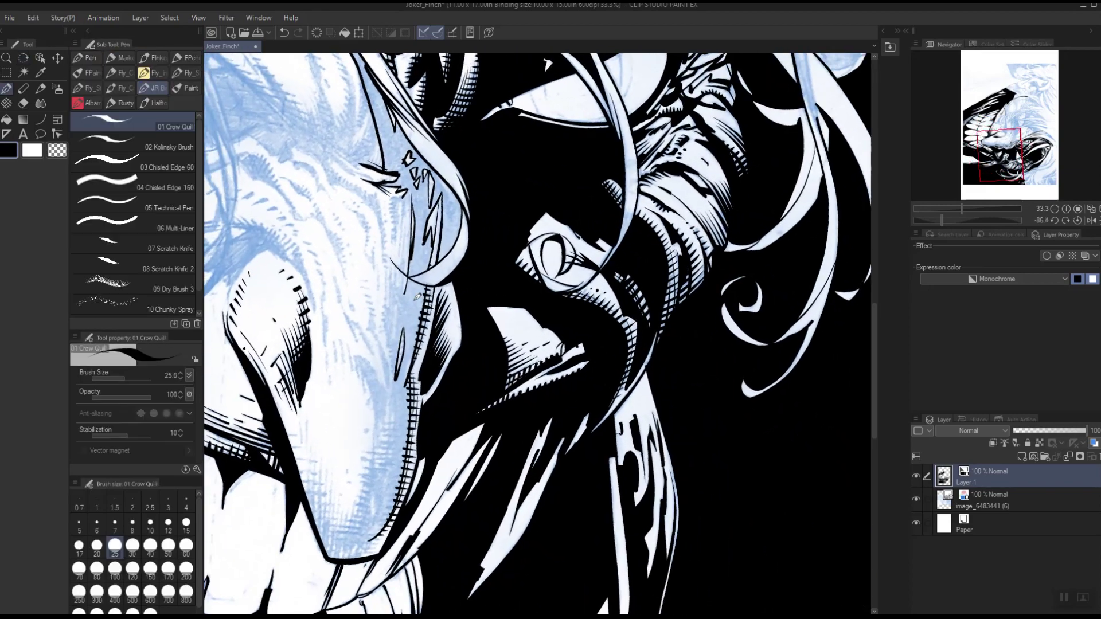
left_click_drag(403, 256, 410, 197)
left_click_drag(403, 290, 413, 189)
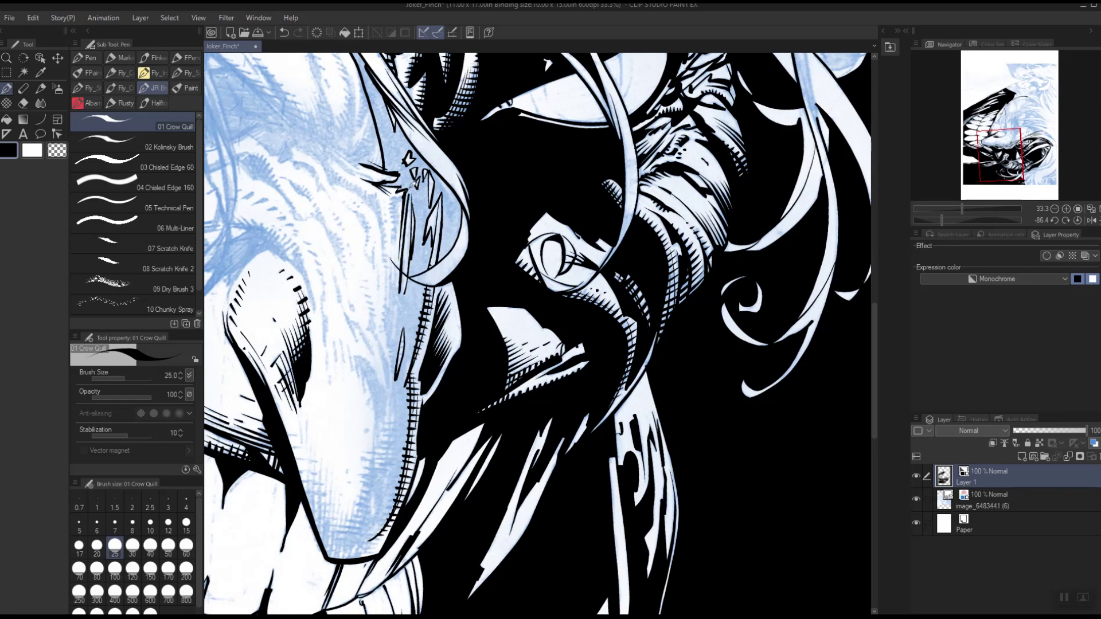
left_click_drag(404, 287, 413, 184)
key("ctrl+z")
left_click_drag(403, 289, 414, 186)
Try to fill the shaded gap between the brow contour and the hair lock with black
left_click(7, 119)
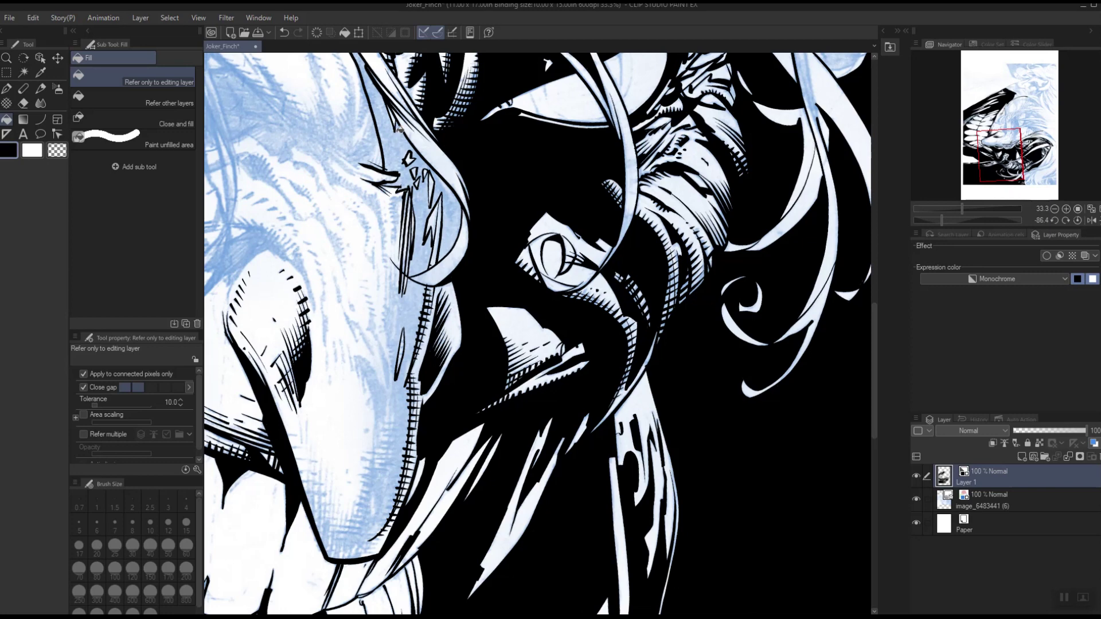
left_click(398, 131)
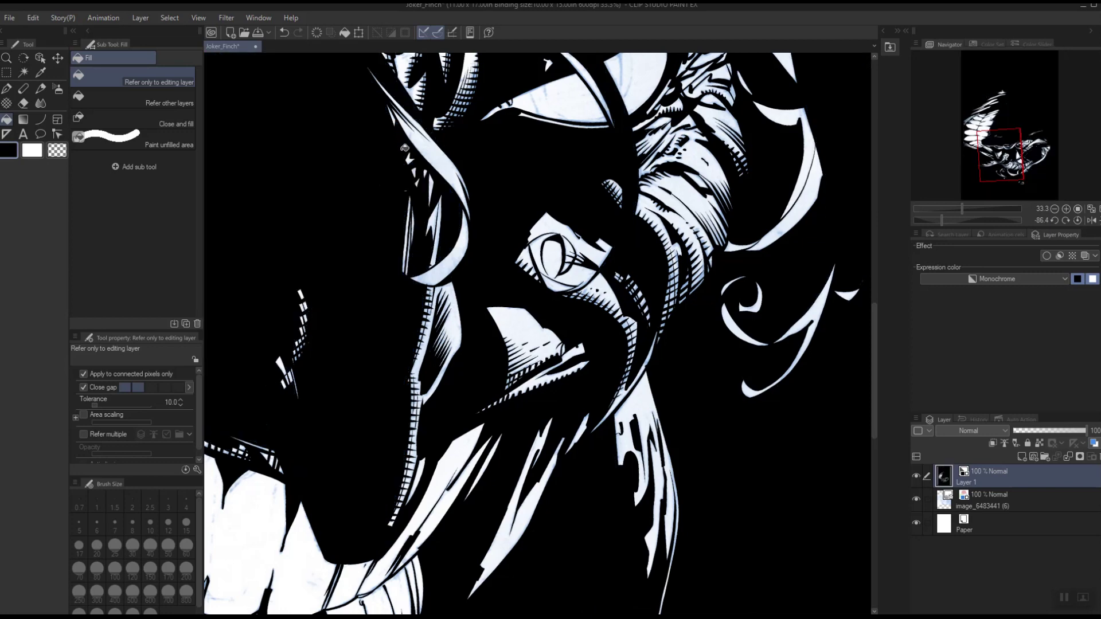
key("ctrl+z")
Close the open end of the brow contour against the hair lock and fill the enclosed gap black
key("space")
left_click_drag(452, 136, 524, 431)
left_click(7, 89)
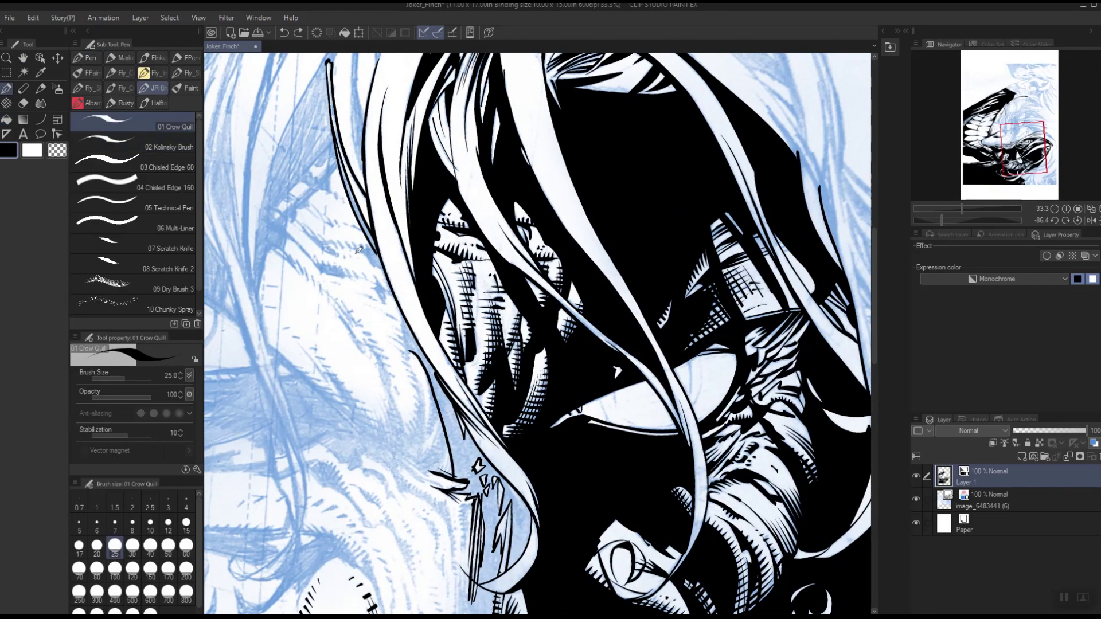
left_click_drag(411, 356, 403, 310)
left_click(8, 121)
left_click(458, 449)
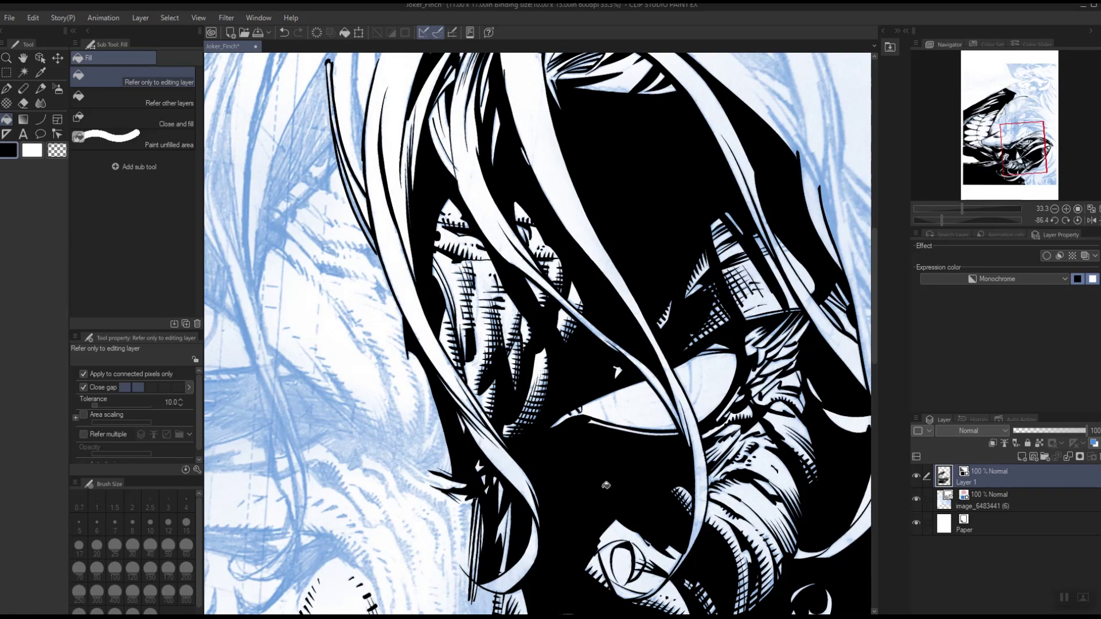
Ink additional tapered strokes around the narrow sliver mark on the nose's shaded side above the hair curl
key("space")
left_click_drag(608, 528, 642, 268)
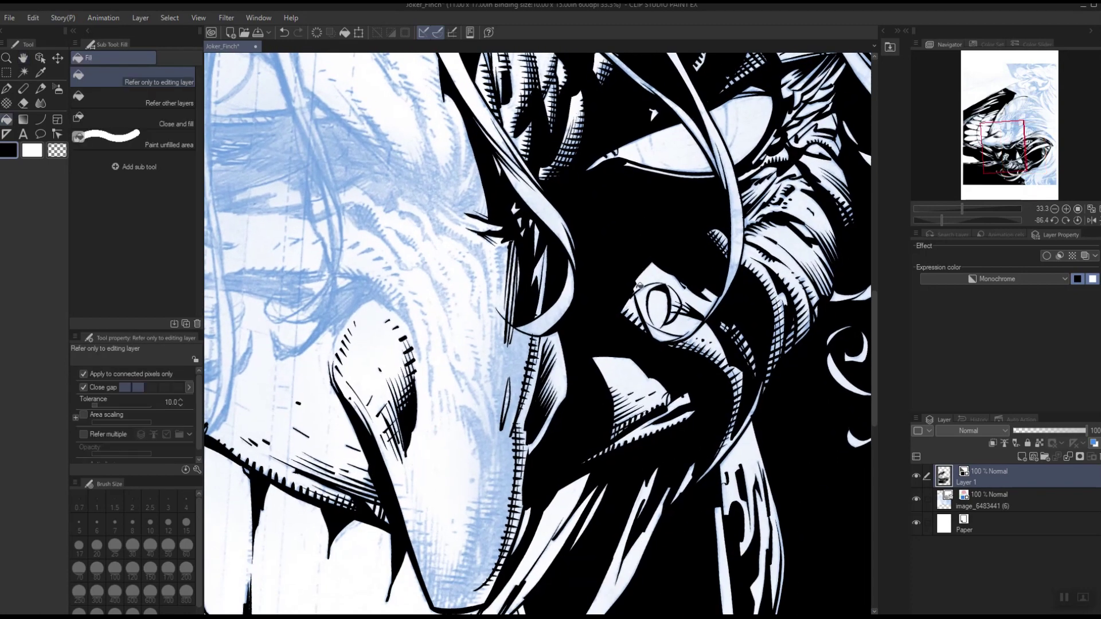
left_click(8, 90)
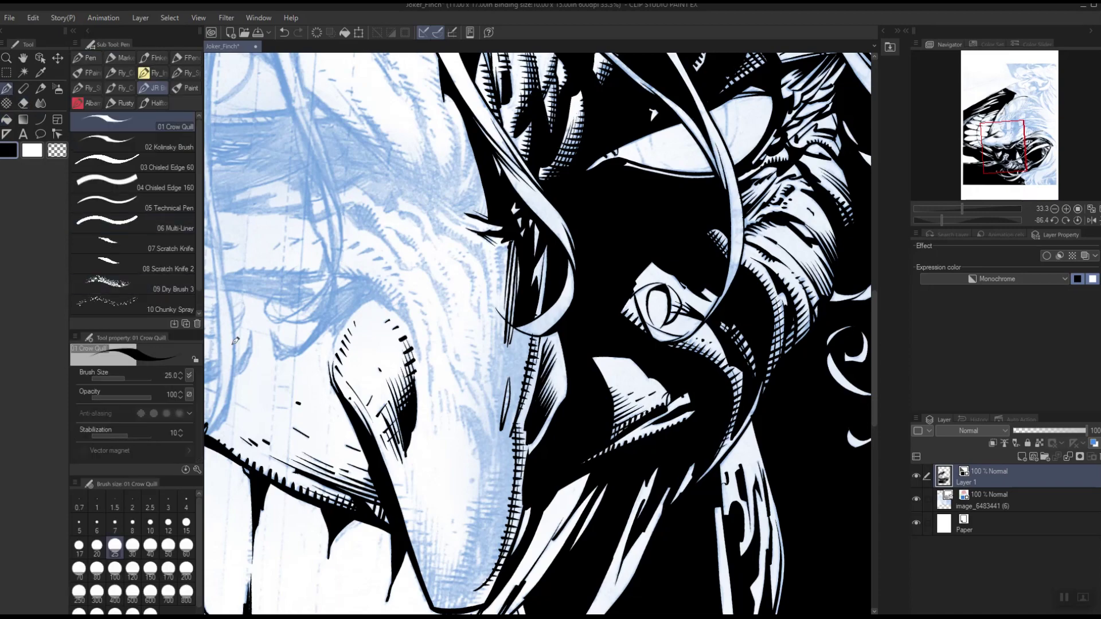
key("shift+space")
left_click_drag(708, 430, 407, 252)
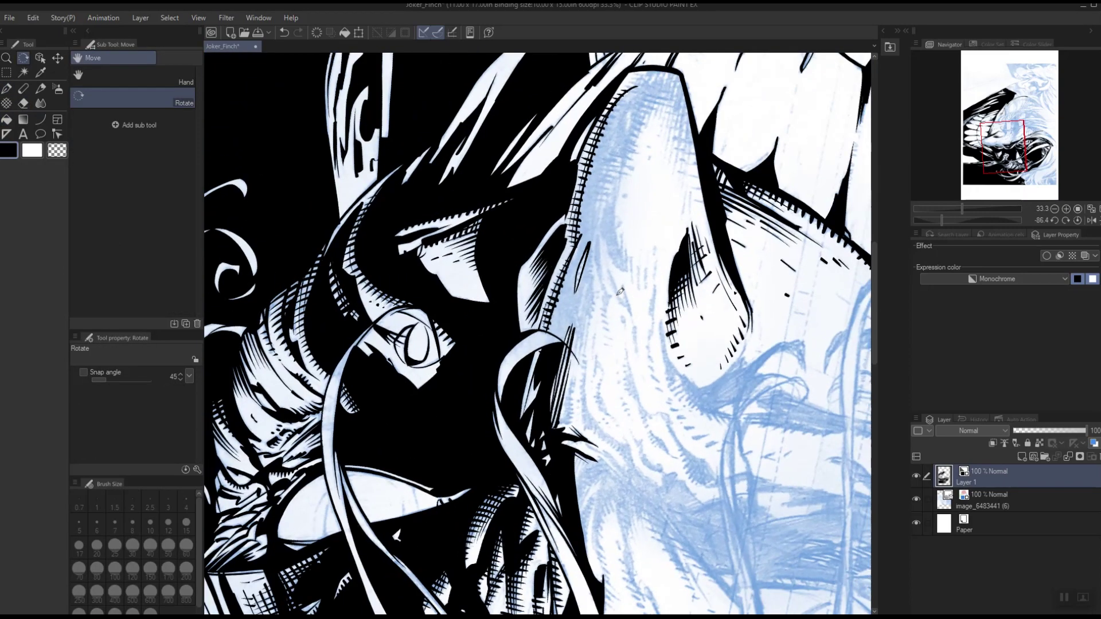
key("space")
left_click_drag(629, 344, 604, 400)
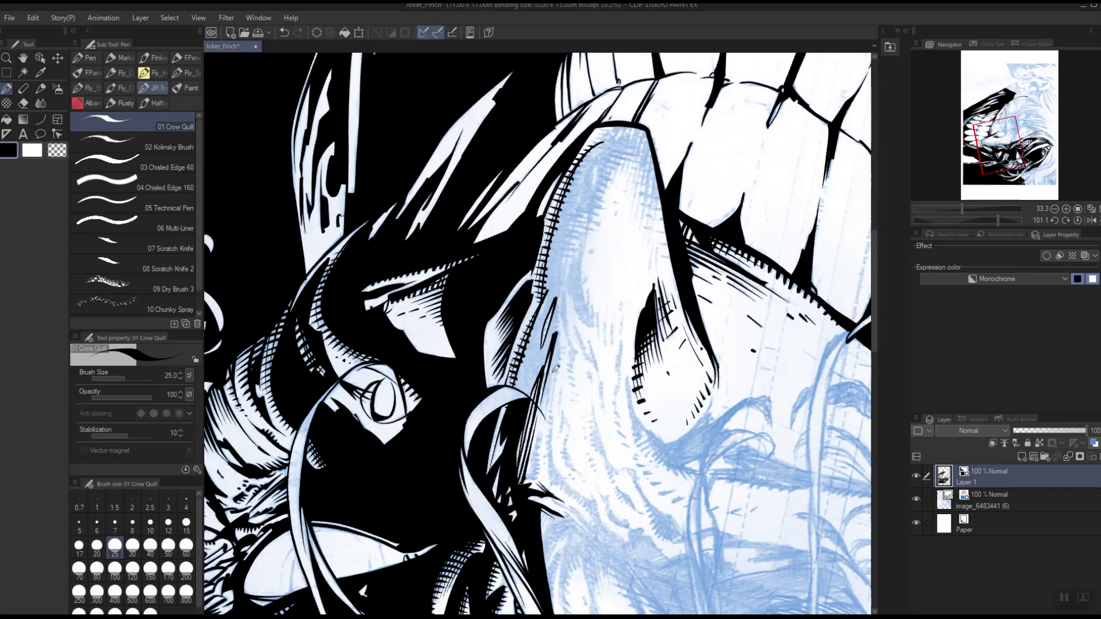
left_click_drag(553, 354, 557, 335)
left_click_drag(548, 404, 557, 336)
mouse_move(605, 354)
left_mouse_down()
mouse_move(575, 444)
mouse_move(555, 402)
left_mouse_up()
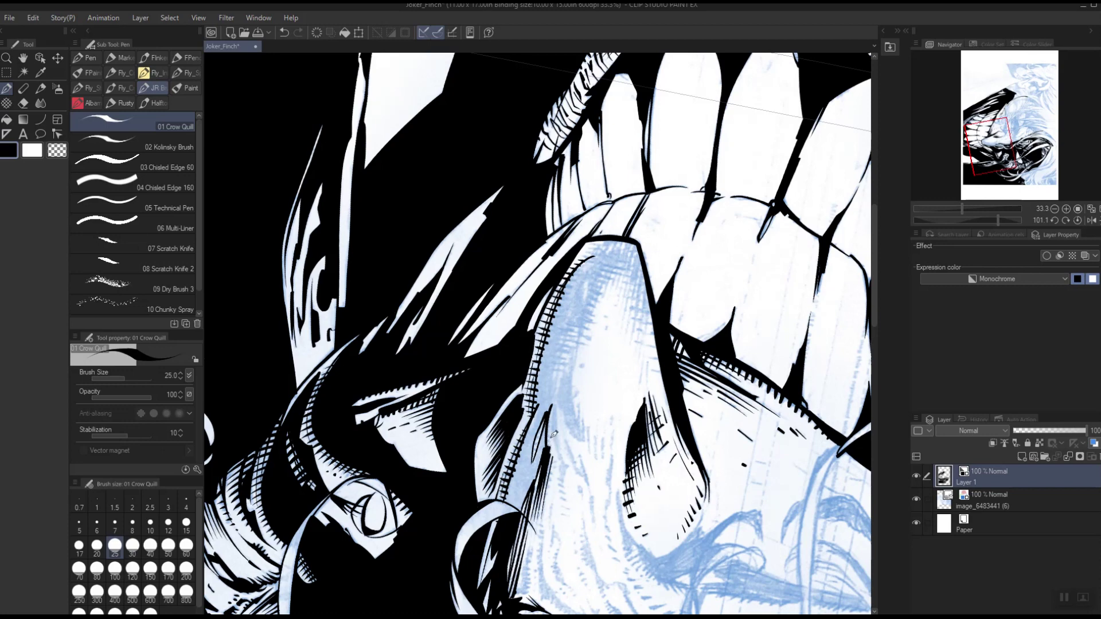
left_click_drag(568, 462, 559, 399)
left_click_drag(655, 501, 679, 461)
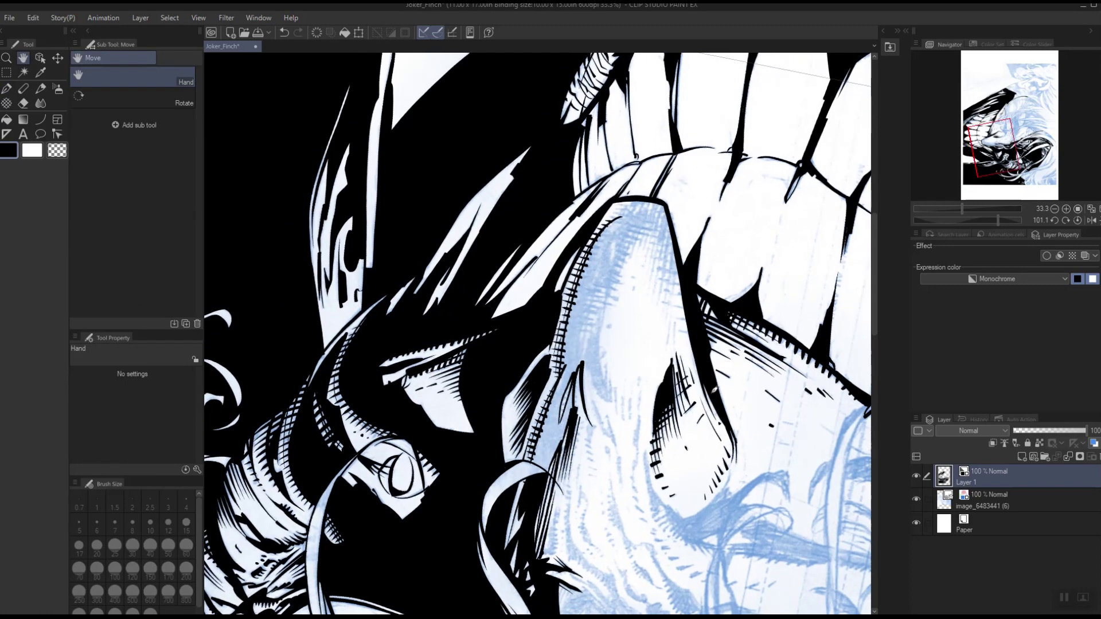
left_click_drag(679, 356, 660, 503)
key("shift+space")
left_click_drag(573, 485, 612, 470)
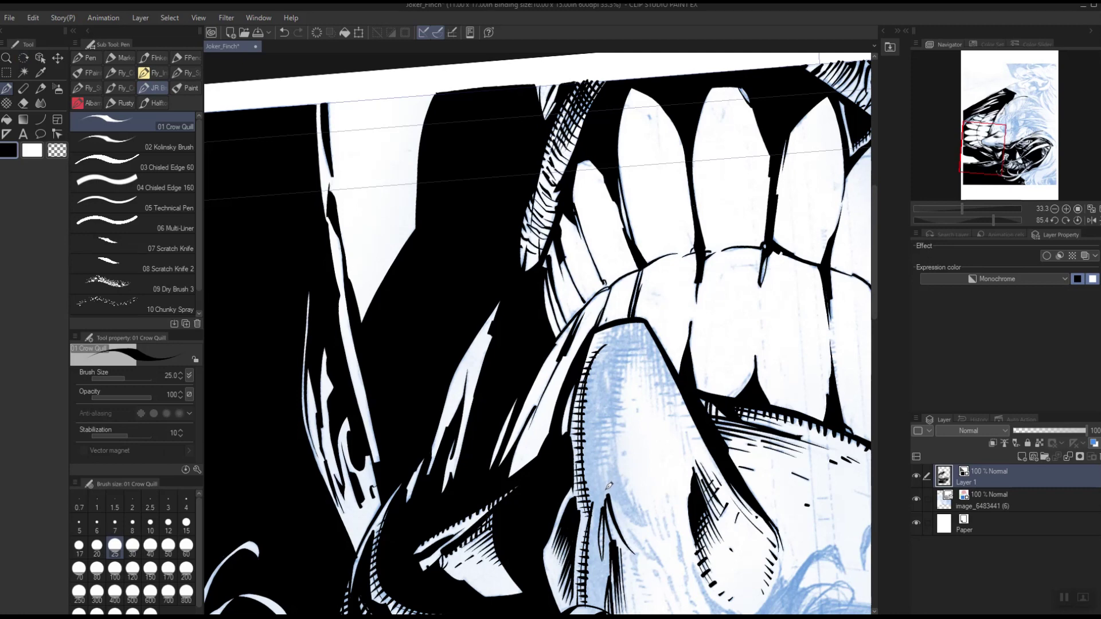
Ink long tapered strokes outlining the crescent shadow accent on the shaded side of the nose toward its tip
left_click_drag(607, 483, 597, 395)
mouse_move(609, 485)
left_mouse_down()
mouse_move(607, 392)
mouse_move(618, 405)
left_mouse_up()
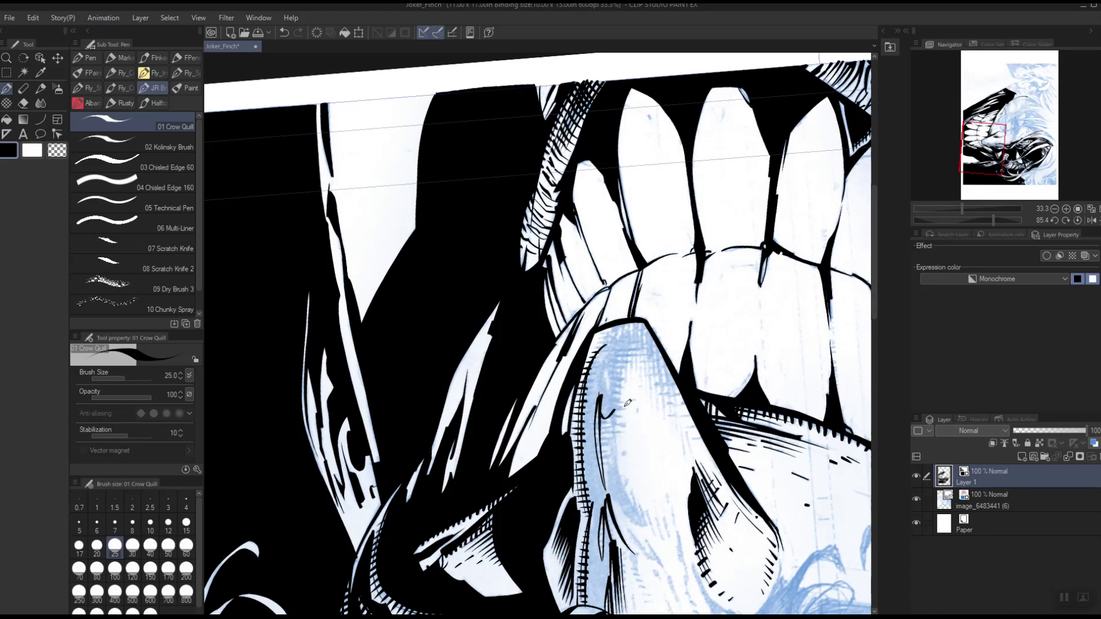
key("space")
left_click_drag(673, 500, 633, 486)
key("shift+space")
left_click_drag(685, 448, 588, 479)
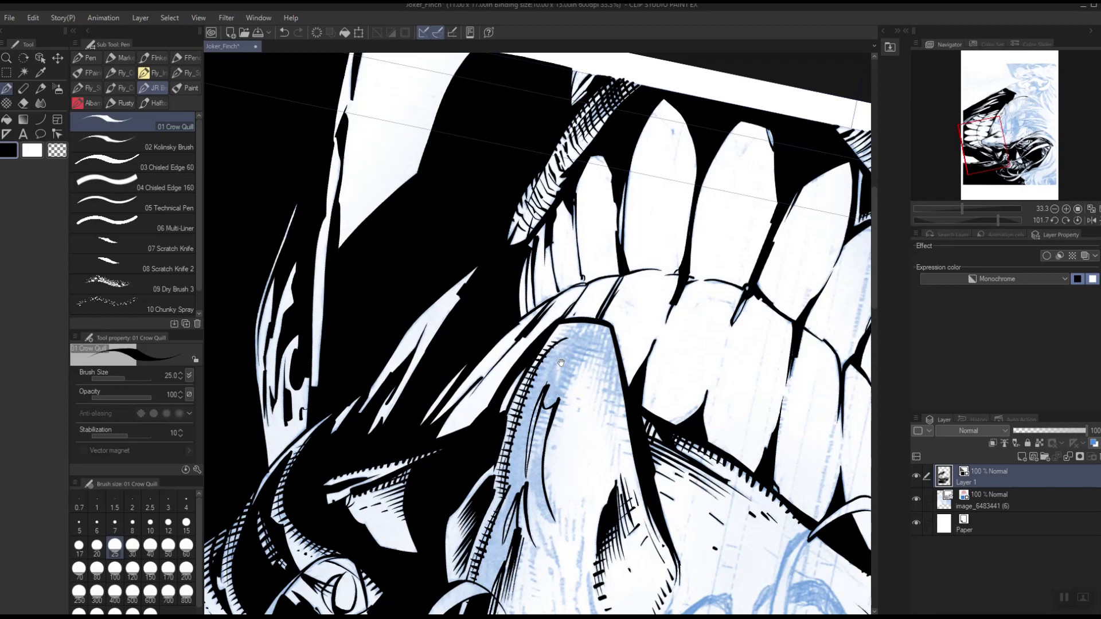
Close the crescent accent on the nose with a redrawn tapered edge stroke and fill it black
left_click_drag(561, 363, 725, 375)
key("shift+space")
left_click_drag(703, 296, 406, 435)
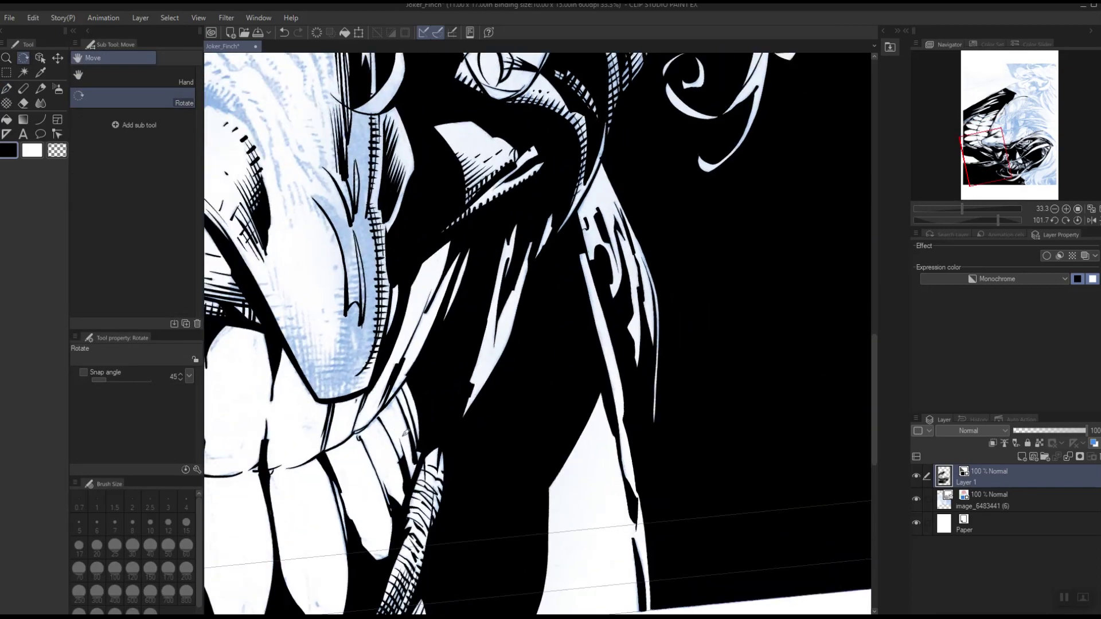
key("space")
mouse_move(494, 297)
left_mouse_down()
mouse_move(562, 447)
mouse_move(473, 430)
mouse_move(530, 449)
left_mouse_up()
key("shift+space")
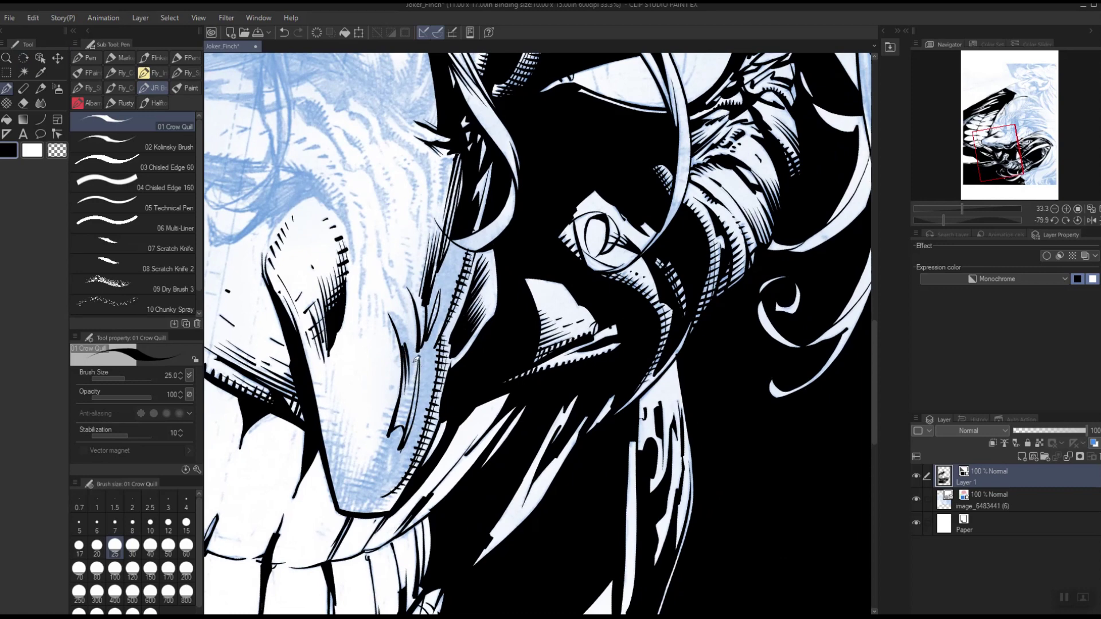
left_click_drag(416, 369, 407, 335)
key("ctrl+z")
mouse_move(414, 371)
left_mouse_down()
mouse_move(409, 331)
mouse_move(419, 351)
mouse_move(398, 312)
left_mouse_up()
left_click(6, 119)
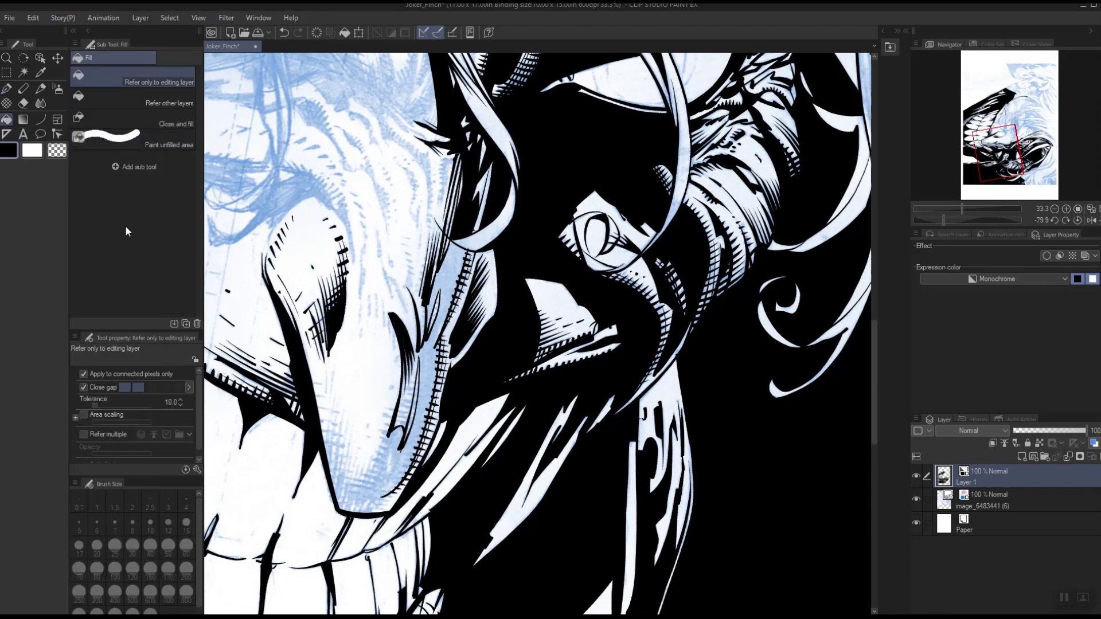
left_click(7, 89)
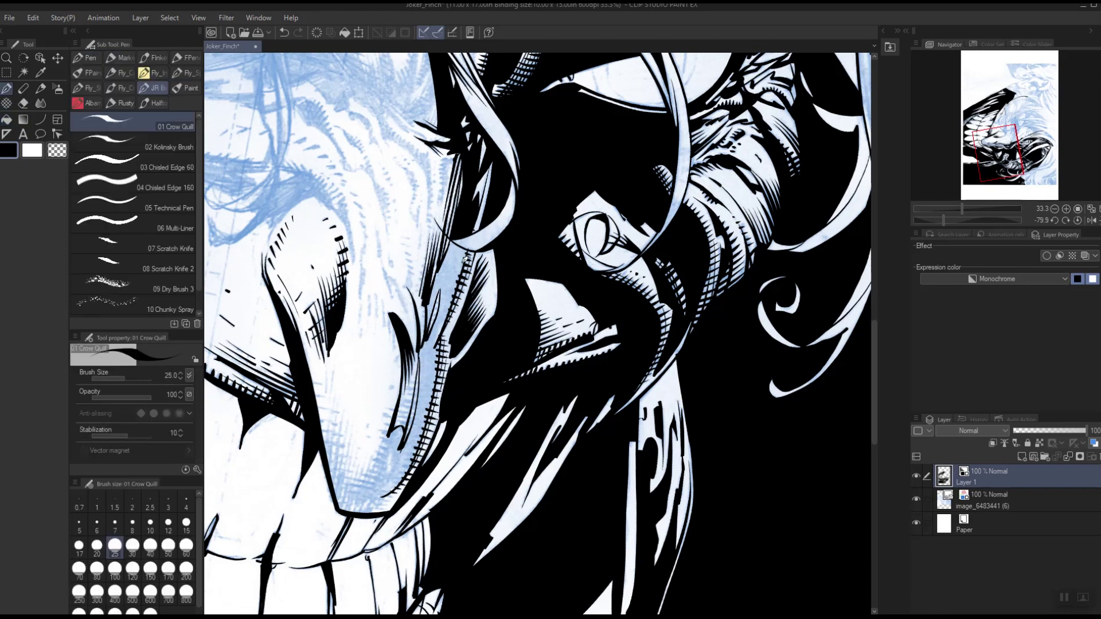
Compare the inks with the bare pencils by briefly hiding Layer 1, and ink fine hatching along the nose's shaded bridge
mouse_move(393, 468)
left_mouse_down()
mouse_move(393, 450)
mouse_move(389, 471)
mouse_move(478, 460)
mouse_move(542, 469)
left_mouse_up()
key("space")
key("shift+space")
left_click_drag(673, 370, 537, 213)
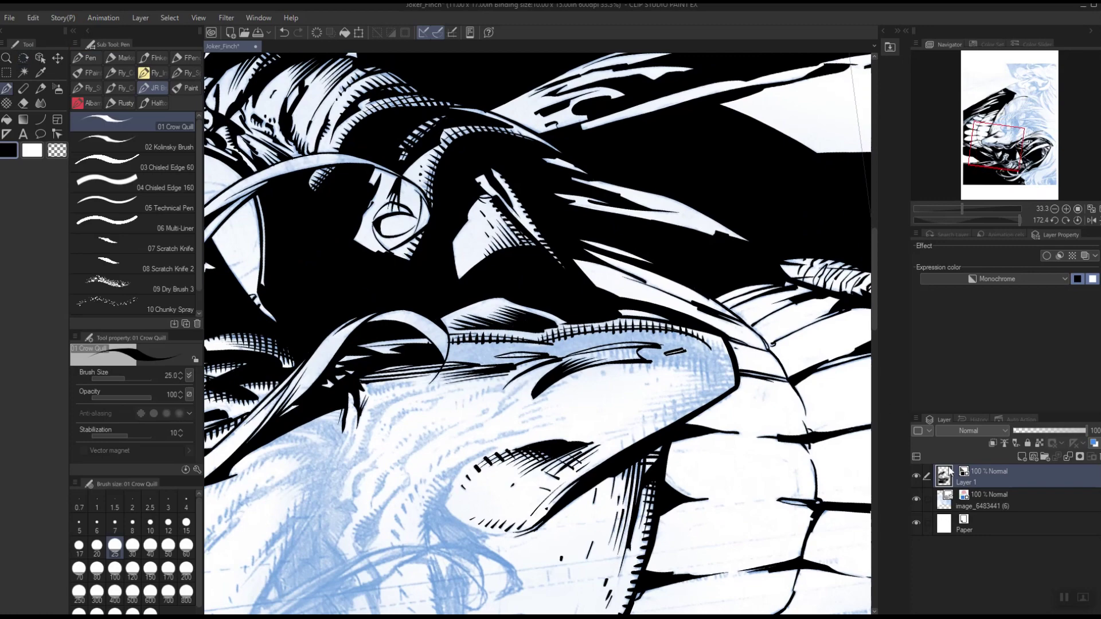
left_click(916, 476)
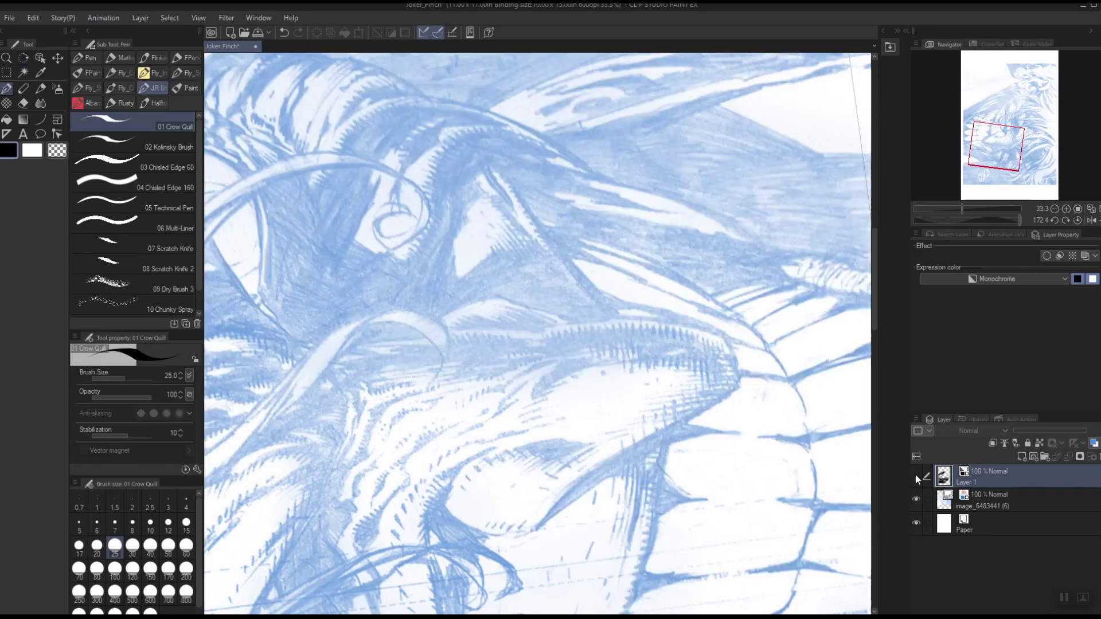
left_click(917, 476)
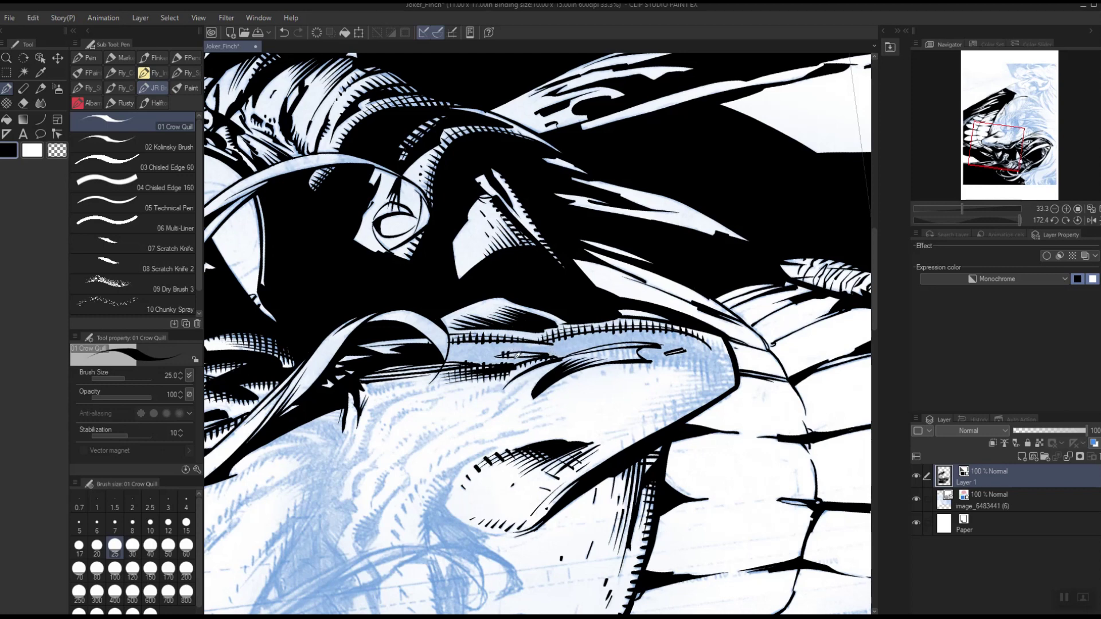
key("ctrl+z")
left_click_drag(510, 351, 510, 357)
Outline the shadow band between the nose tip's hatched edge and the crescent accent and fill it black
key("space")
mouse_move(757, 422)
left_mouse_down()
mouse_move(714, 409)
mouse_move(622, 438)
mouse_move(667, 453)
mouse_move(693, 360)
mouse_move(575, 293)
mouse_move(606, 362)
mouse_move(602, 290)
left_mouse_up()
key("shift+space")
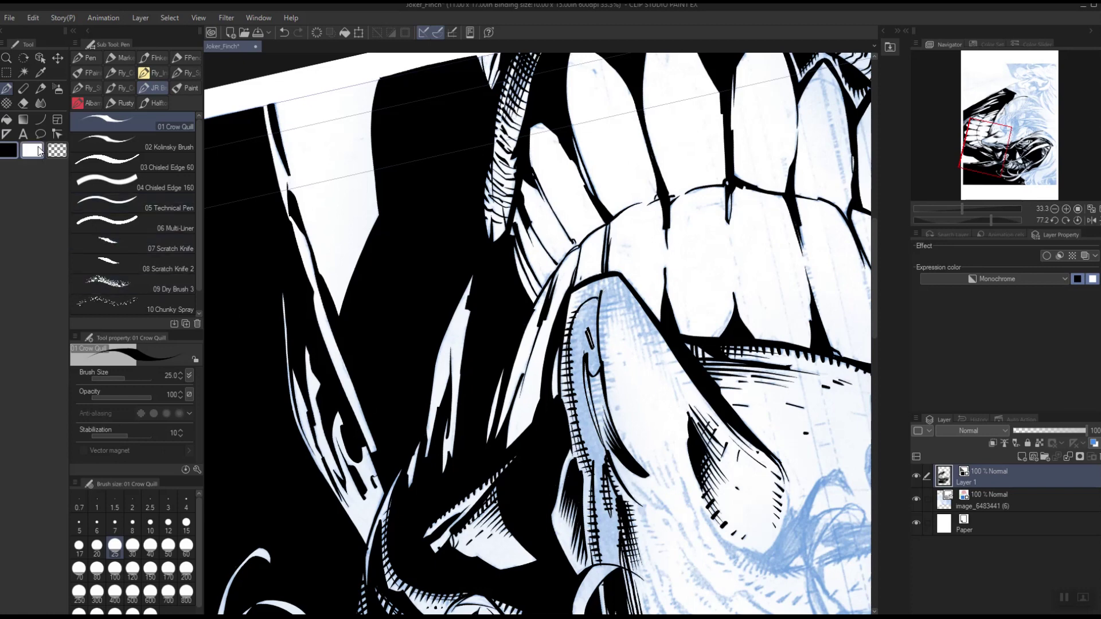
left_click(7, 119)
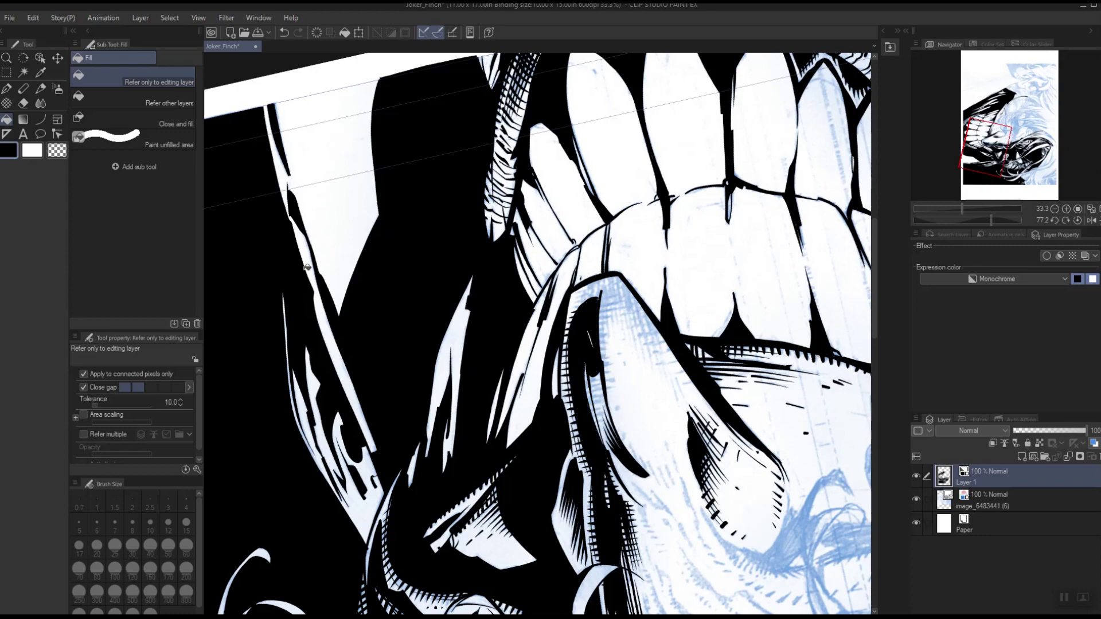
left_click(9, 88)
Ink a row of parallel tapered hatching strokes from the nose tip contour down into the lit plane
key("shift+space")
mouse_move(711, 248)
left_mouse_down()
mouse_move(738, 313)
mouse_move(724, 366)
mouse_move(697, 411)
mouse_move(617, 463)
mouse_move(602, 302)
left_mouse_up()
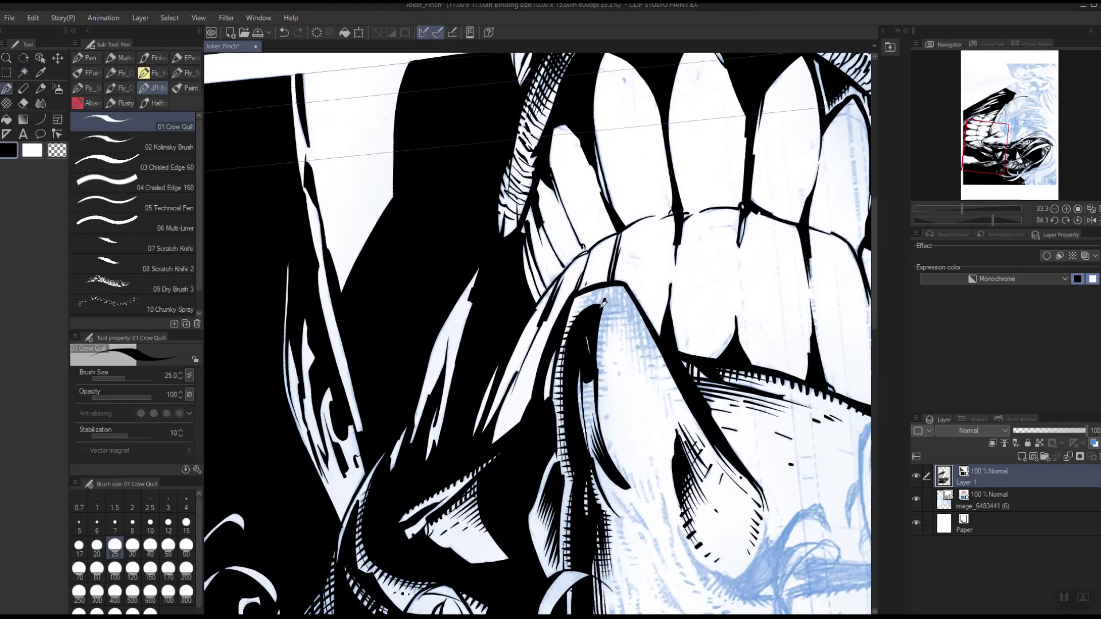
left_click_drag(605, 363, 612, 281)
left_click_drag(611, 346, 615, 287)
left_click_drag(617, 341, 621, 278)
left_click_drag(621, 343, 624, 275)
left_click_drag(625, 338, 626, 277)
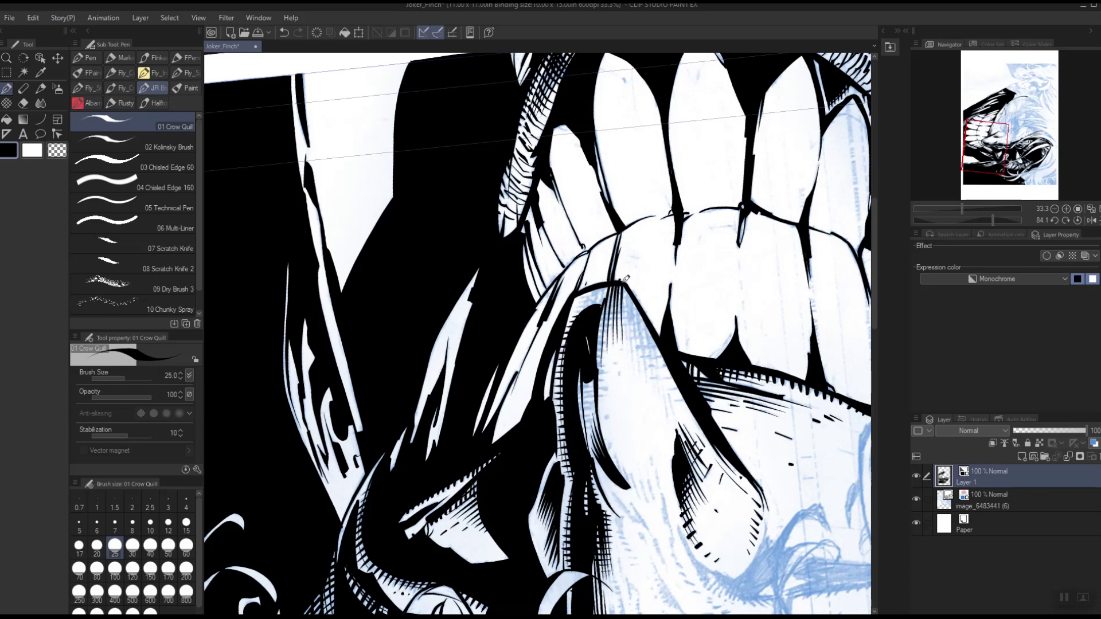
left_click_drag(631, 354, 631, 288)
left_click_drag(635, 368, 634, 291)
left_click_drag(642, 375, 636, 290)
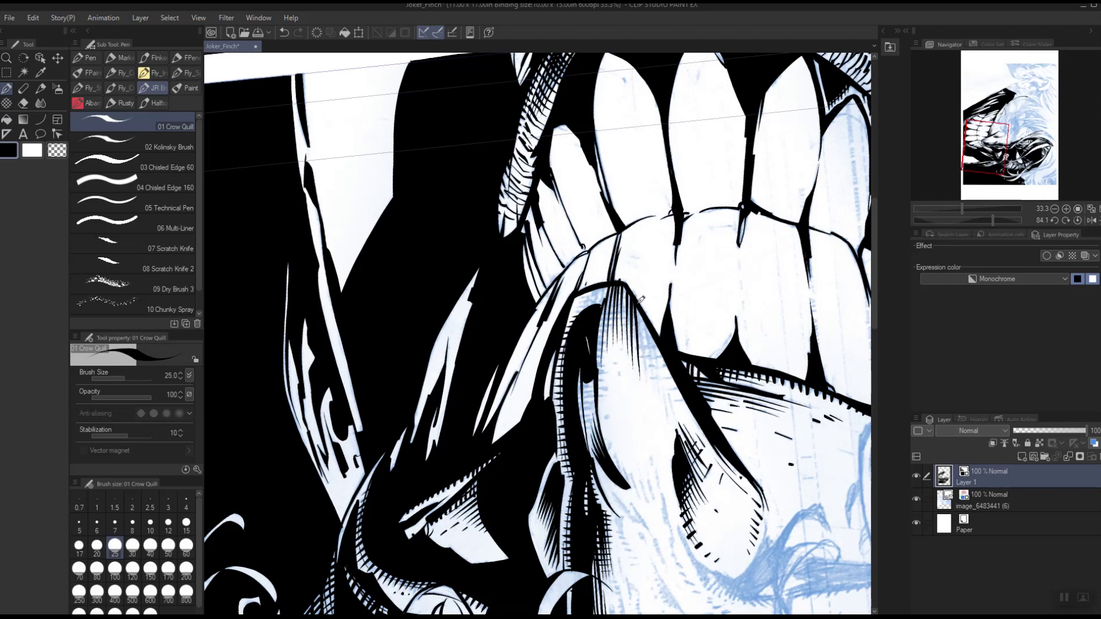
Extend the tapered hatching along the nose's outer contour, redrawing the strokes that miss
left_click_drag(649, 372, 646, 304)
left_click_drag(654, 373, 655, 318)
key("ctrl+z")
left_click_drag(654, 383, 649, 325)
key("ctrl+z")
left_click_drag(658, 386, 652, 314)
left_click_drag(660, 373, 659, 328)
key("ctrl+z")
left_click_drag(661, 383, 659, 334)
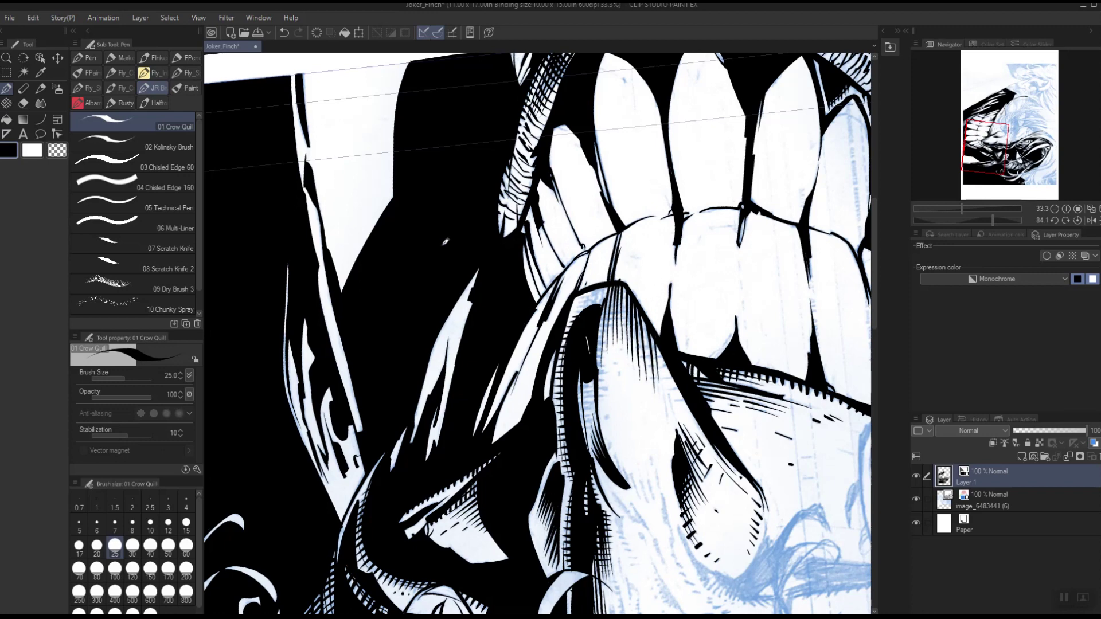
Ink short cross-hatching strokes along the edge of the black shadow near the nose tip
left_click(57, 150)
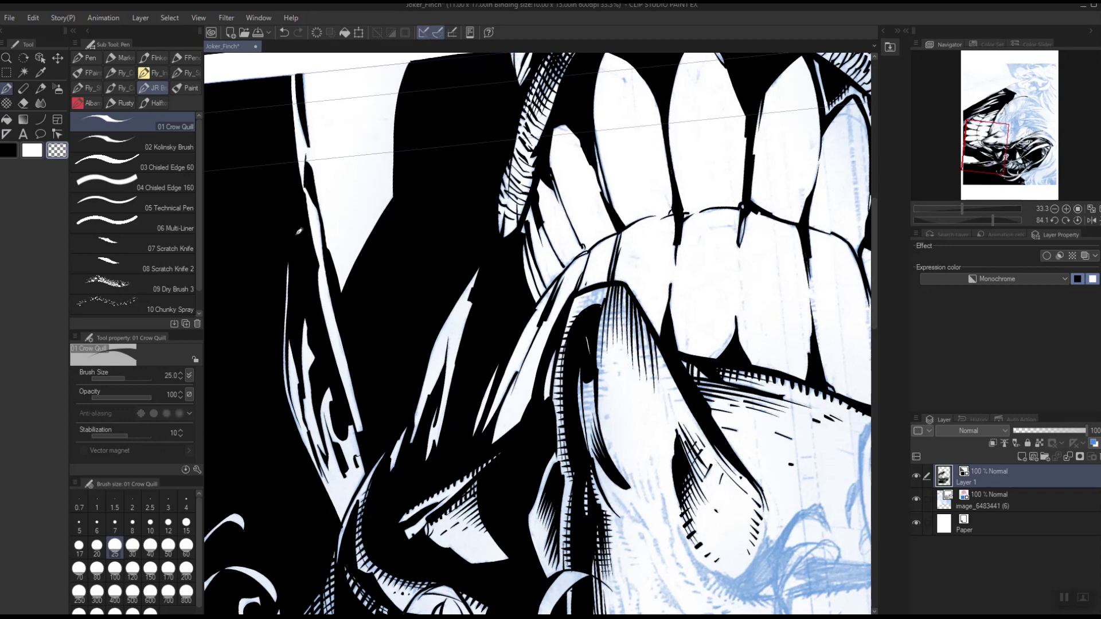
key("h")
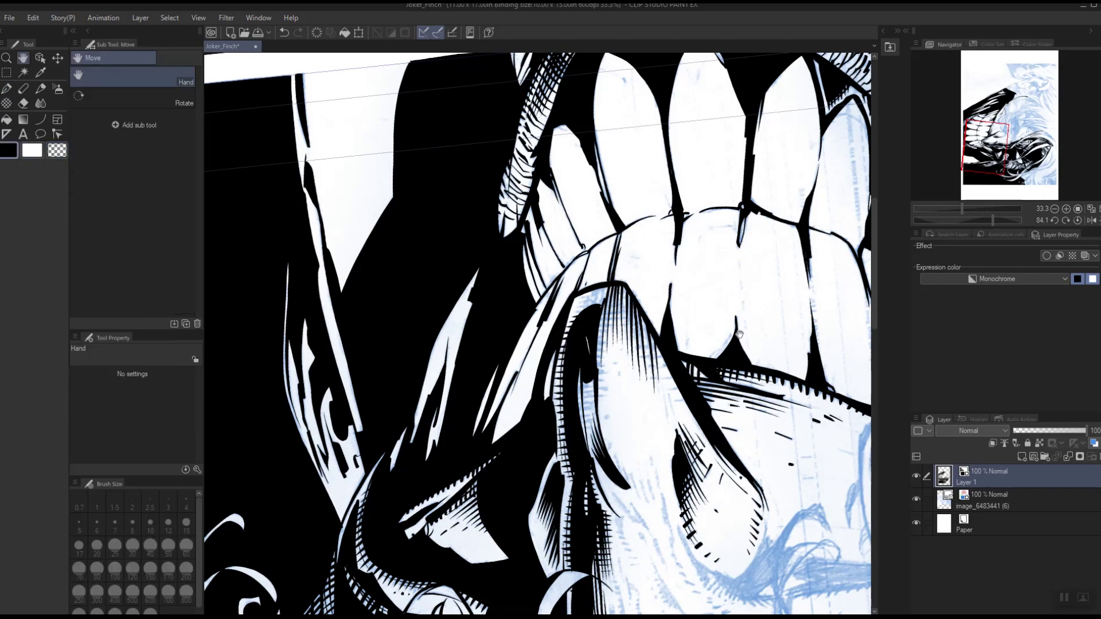
left_click_drag(741, 339, 803, 389)
key("shift+space")
left_click_drag(765, 304, 441, 422)
key("p")
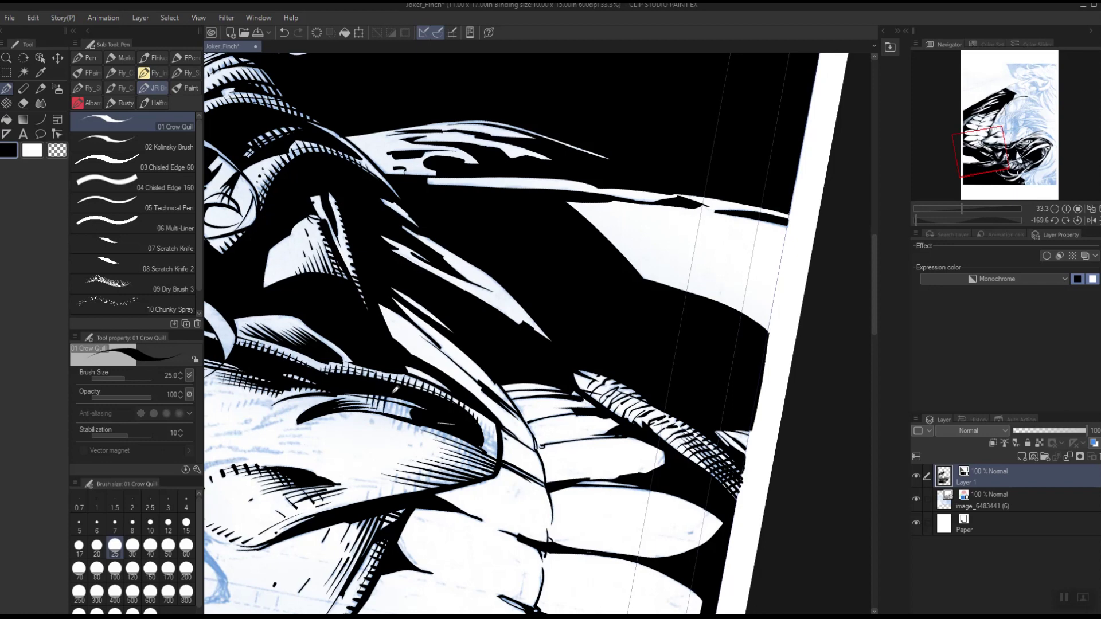
mouse_move(384, 403)
left_mouse_down()
mouse_move(396, 426)
mouse_move(404, 396)
mouse_move(399, 427)
mouse_move(409, 391)
mouse_move(410, 432)
mouse_move(421, 401)
mouse_move(423, 437)
left_mouse_up()
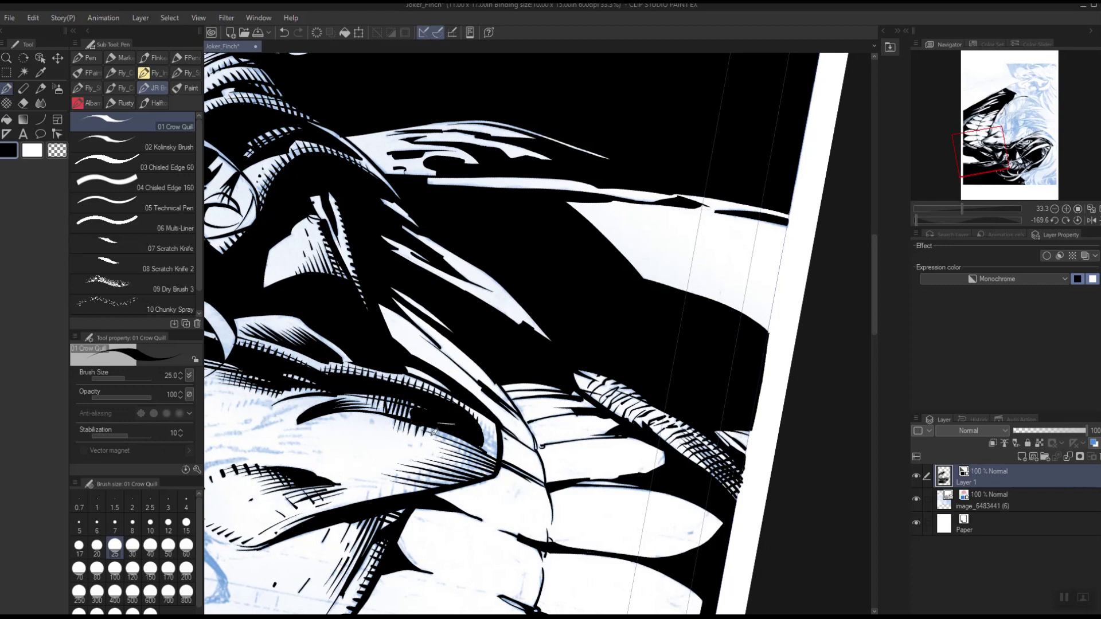
mouse_move(449, 426)
left_mouse_down()
mouse_move(455, 438)
mouse_move(463, 431)
mouse_move(461, 456)
mouse_move(469, 438)
left_mouse_up()
Rework the short hatching strokes across the nose's black shadow edge by undoing and redrawing them
key("ctrl+z")
key("ctrl+z")
key("ctrl+z")
key("ctrl+z")
key("ctrl+z")
key("ctrl+z")
key("ctrl+z")
key("ctrl+z")
key("ctrl+z")
key("ctrl+z")
key("ctrl+z")
key("ctrl+z")
key("ctrl+z")
key("ctrl+z")
mouse_move(372, 391)
left_mouse_down()
mouse_move(395, 414)
mouse_move(401, 392)
mouse_move(387, 417)
mouse_move(391, 390)
mouse_move(400, 430)
left_mouse_up()
key("ctrl+z")
key("ctrl+z")
key("ctrl+z")
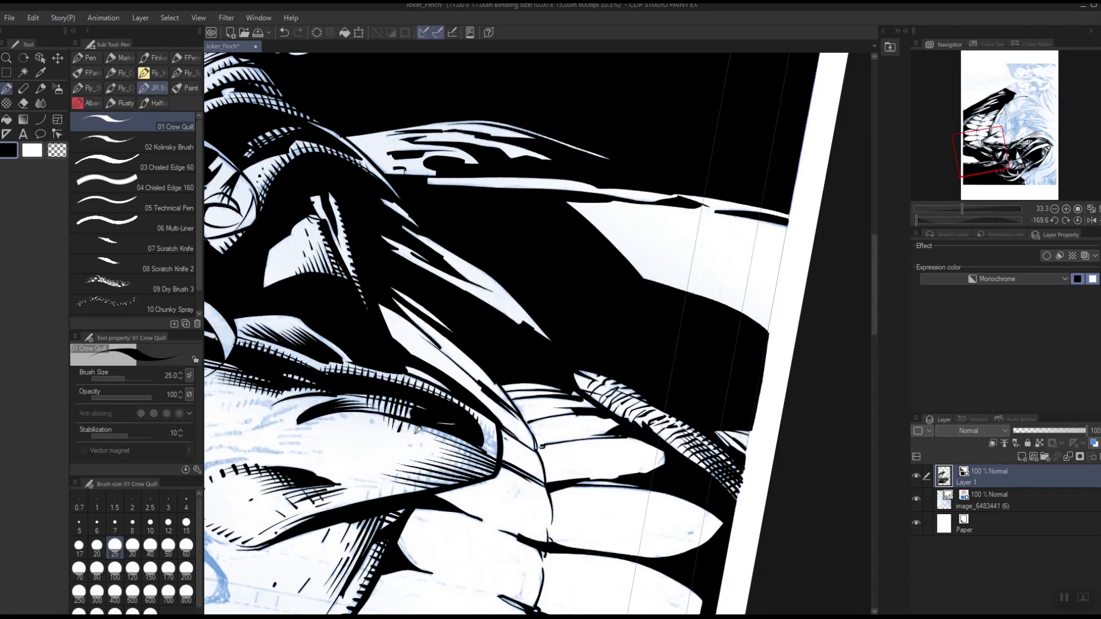
Ink curved cross strokes over the hatching at the nose tip, redrawing the one beside the contour
mouse_move(436, 427)
left_mouse_down()
mouse_move(429, 438)
mouse_move(462, 434)
left_mouse_up()
left_click_drag(466, 459, 473, 439)
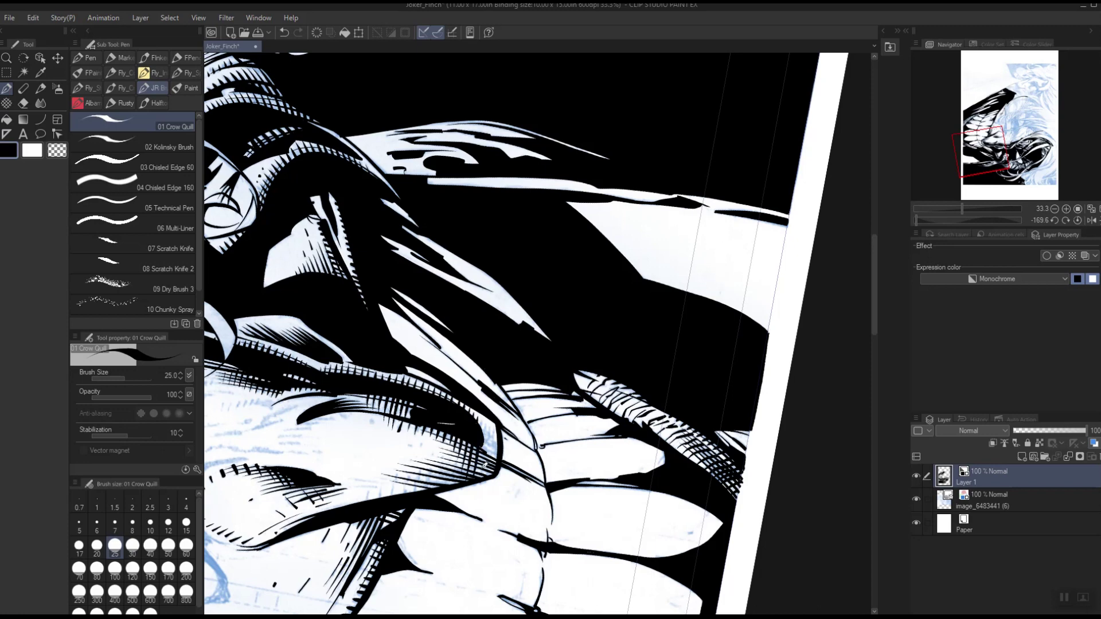
left_click_drag(486, 473, 494, 456)
key("ctrl+z")
left_click_drag(490, 474, 494, 453)
Cross-hatch the nose tip's outer edge and ink small pore marks on the lit plane of the nose
left_click_drag(490, 539, 642, 510)
left_click_drag(654, 397, 581, 375)
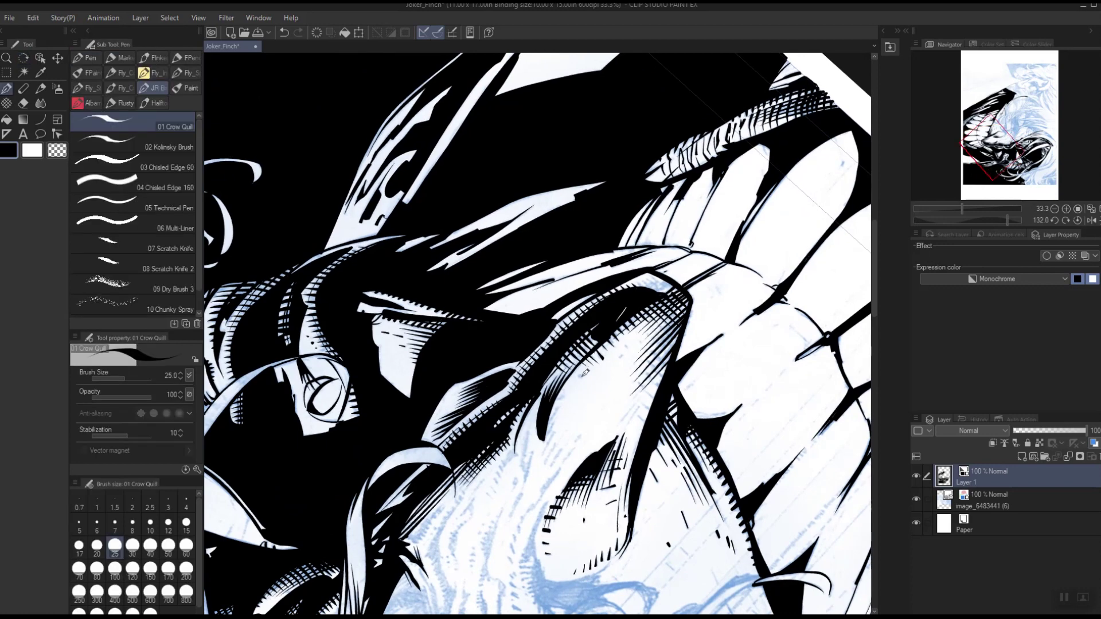
left_click(582, 375)
left_click_drag(725, 423, 570, 399)
left_click_drag(579, 361, 535, 371)
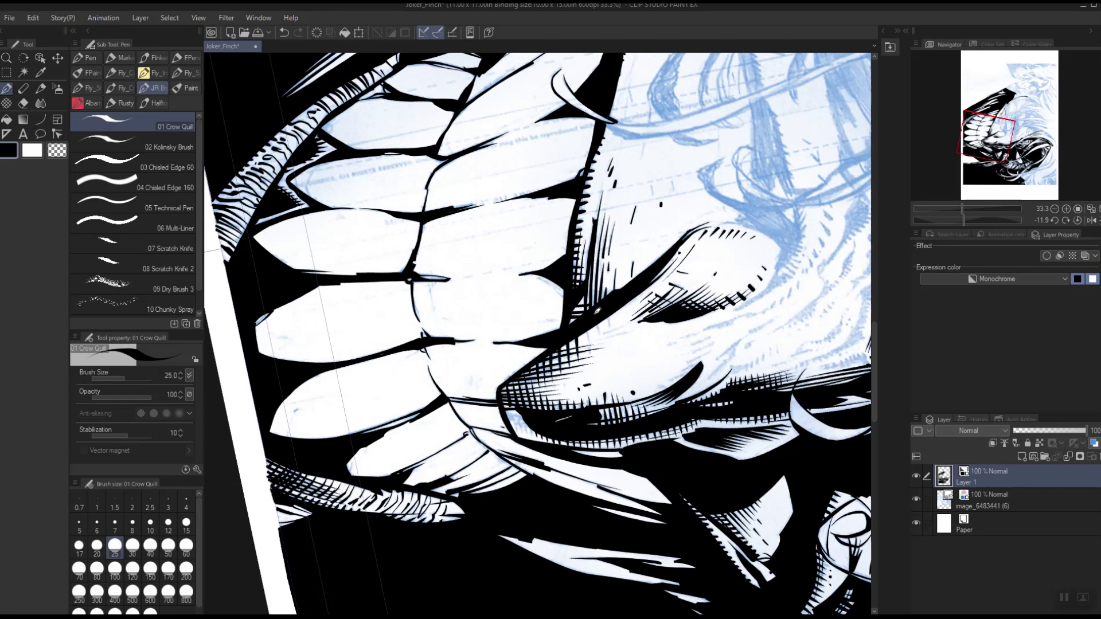
Extend the cross-hatching up the nose's outer contour and fill the small outlined pore mark black
left_click_drag(694, 360, 437, 387)
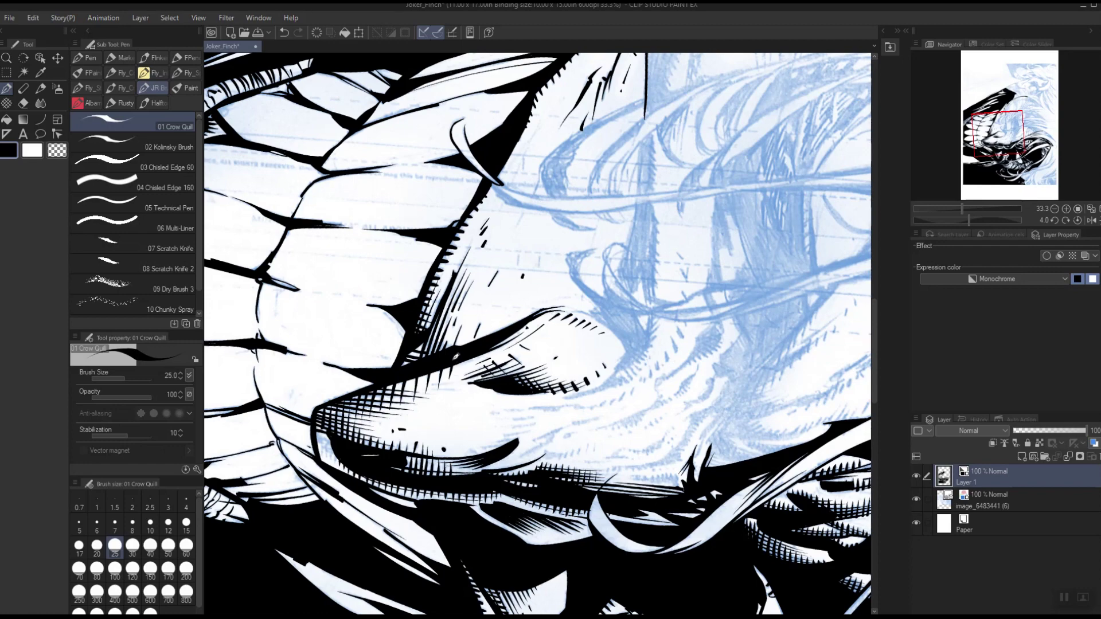
key("space")
left_click_drag(608, 468, 675, 219)
key("shift+space")
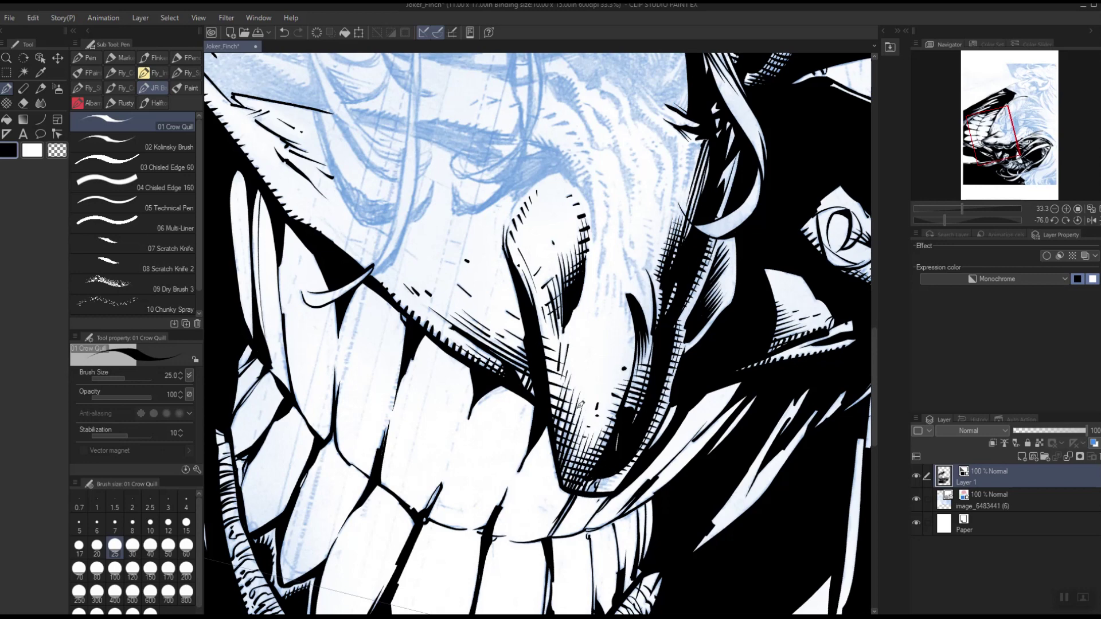
left_click(7, 119)
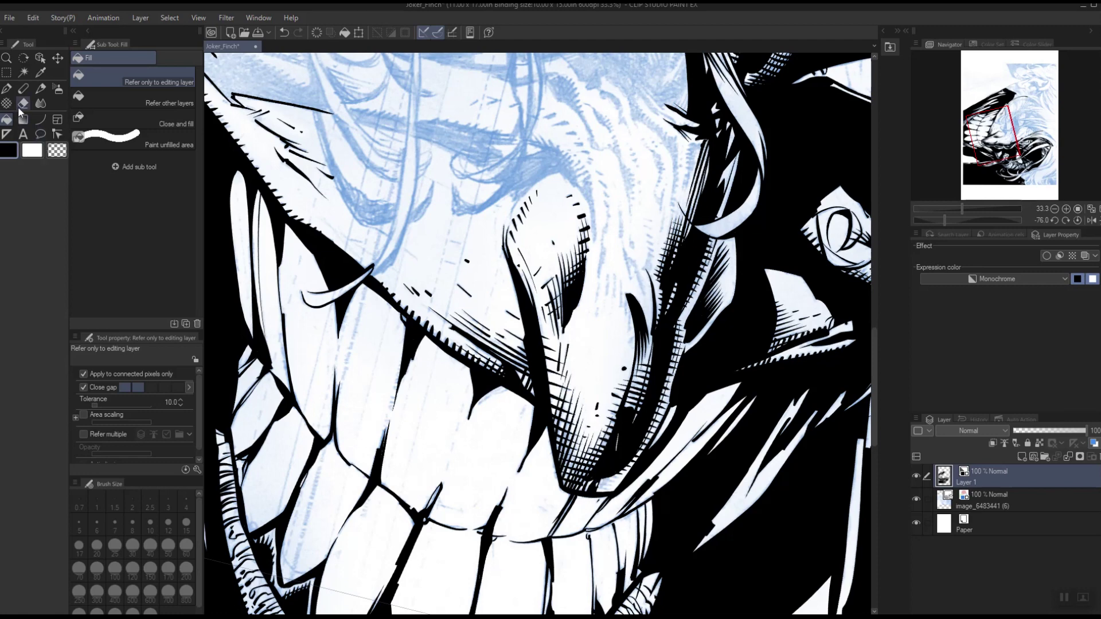
left_click(7, 89)
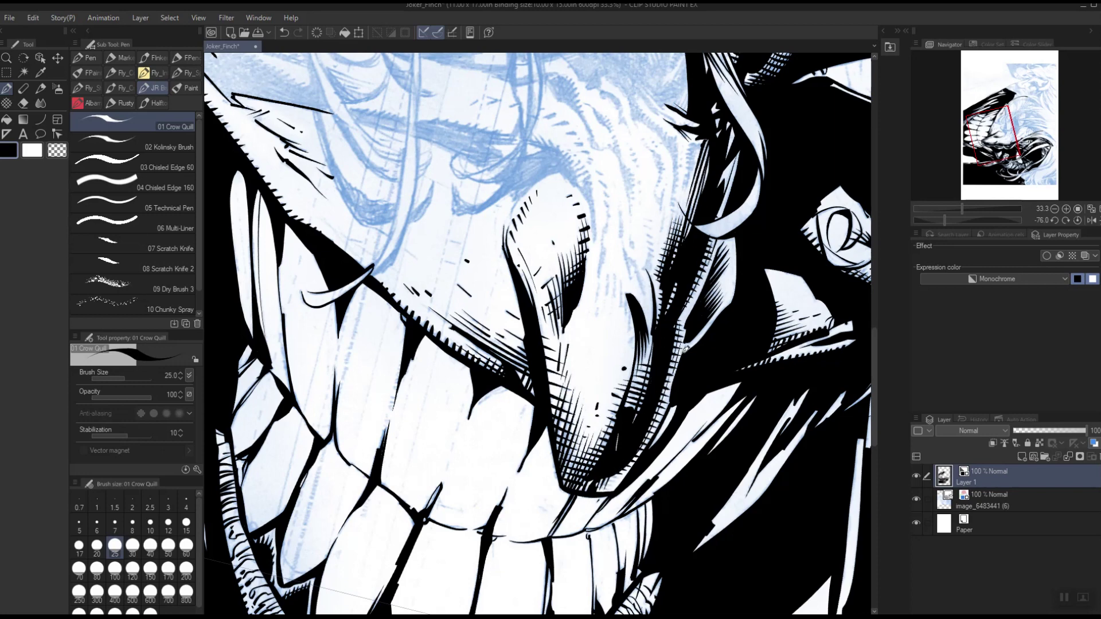
Turn the page so the face is upright and examine the inked nose against the whole composition
key("r")
left_click_drag(695, 334, 567, 538)
key("p")
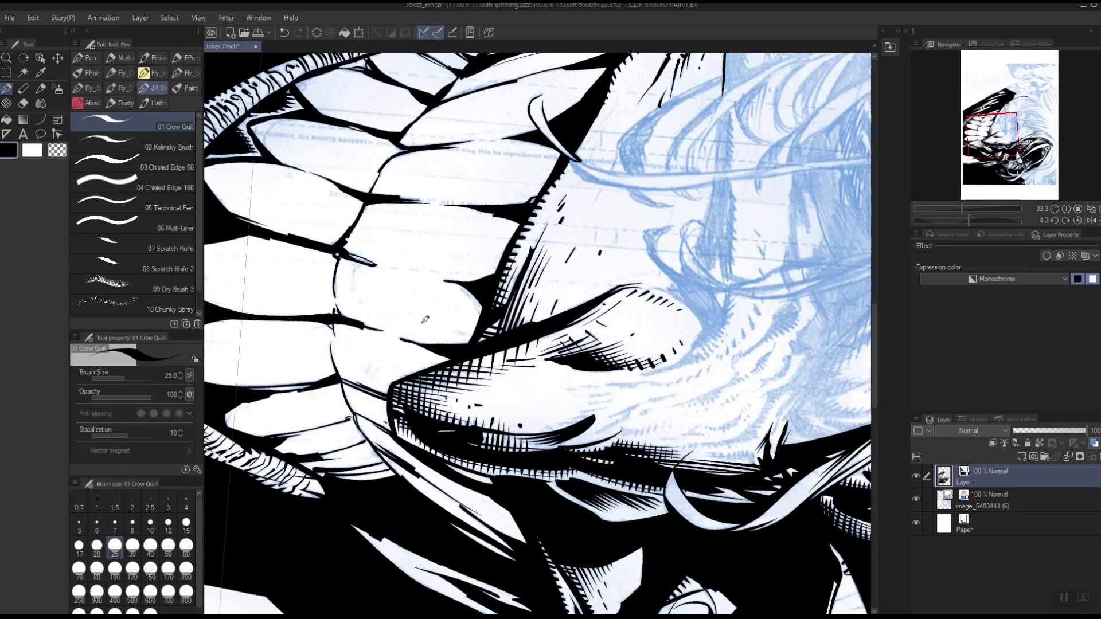
left_click(1054, 221)
left_click(1054, 220)
left_click(1054, 220)
left_click(1054, 221)
left_click(1054, 220)
left_click(1054, 220)
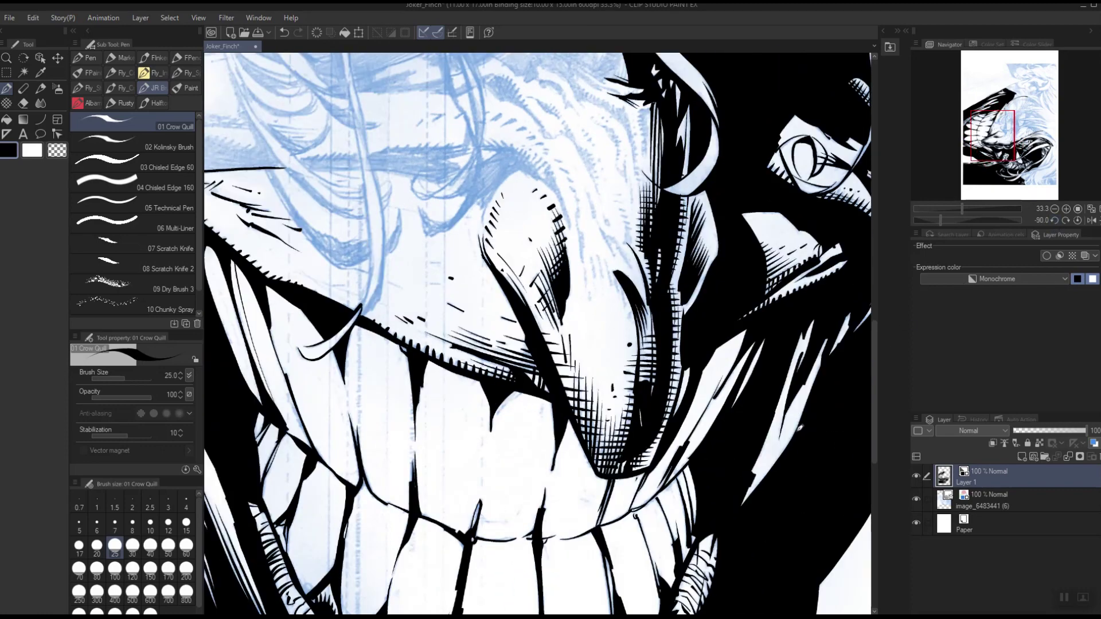
scroll(800, 427, "down", 5)
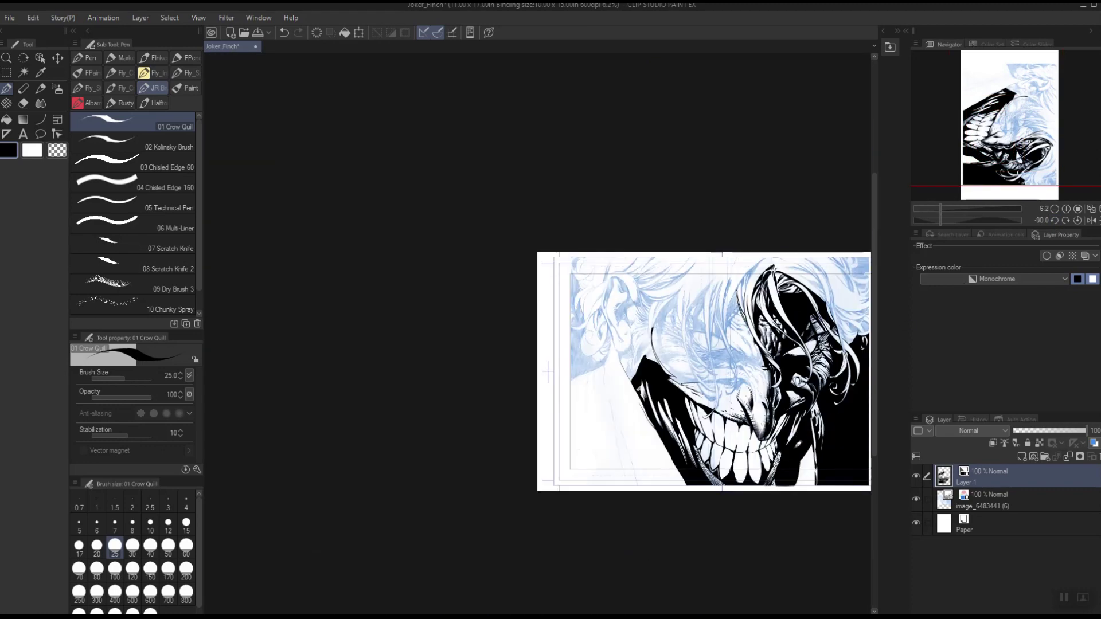
key("space")
left_click_drag(813, 429, 612, 432)
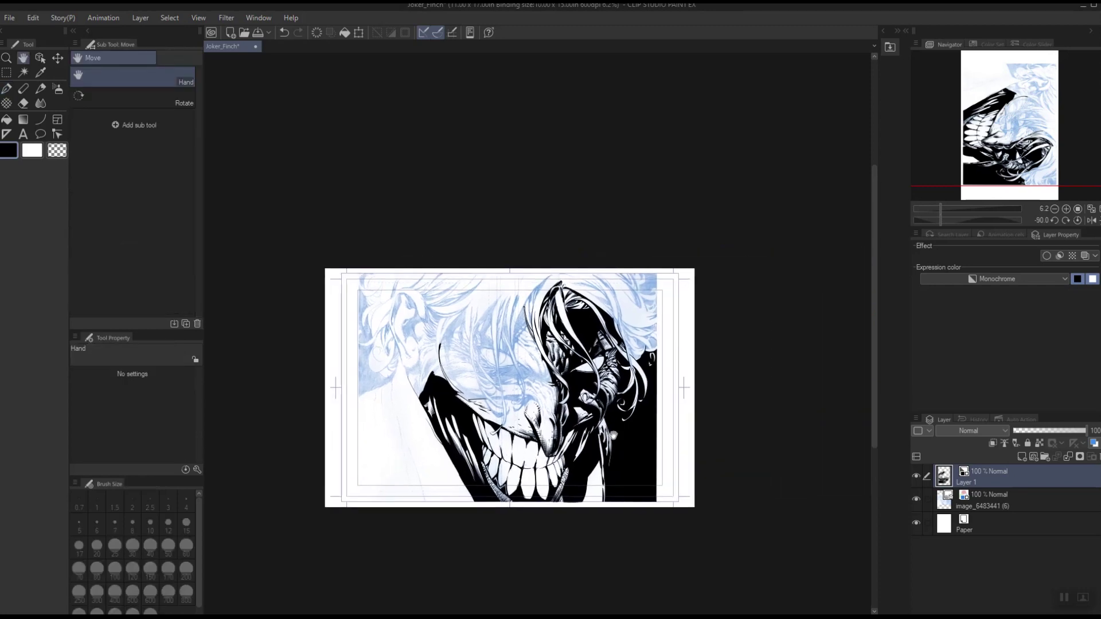
scroll(612, 433, "up", 2)
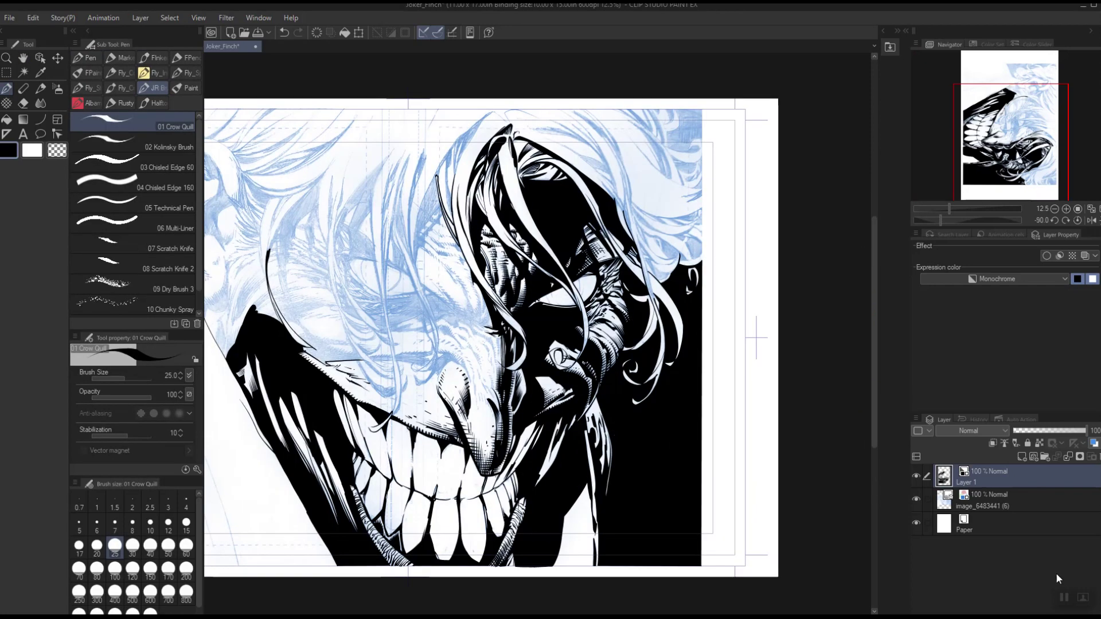